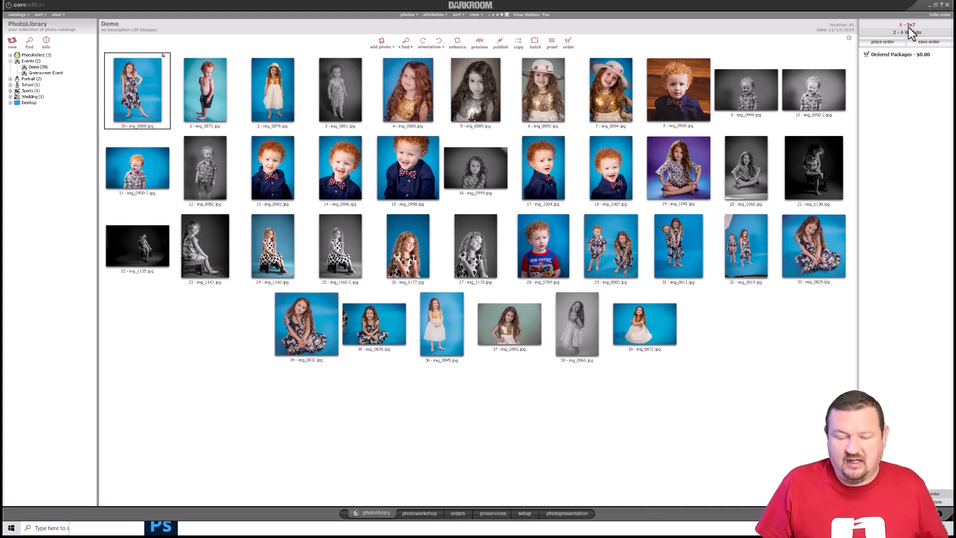
- Create a new template group named My Templates under Products & Services in the setup
{"action": "left_click", "coordinate": [526, 513]}
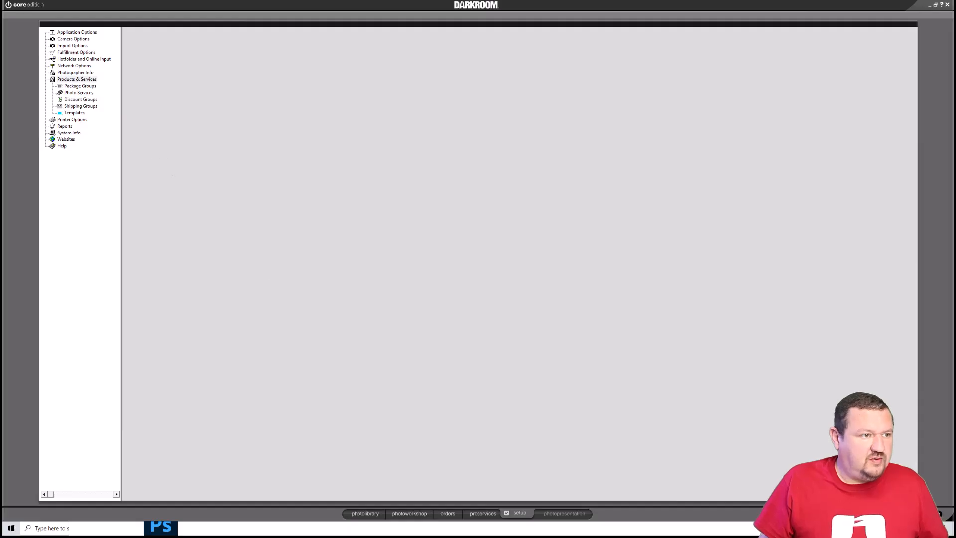
{"action": "left_click", "coordinate": [75, 87]}
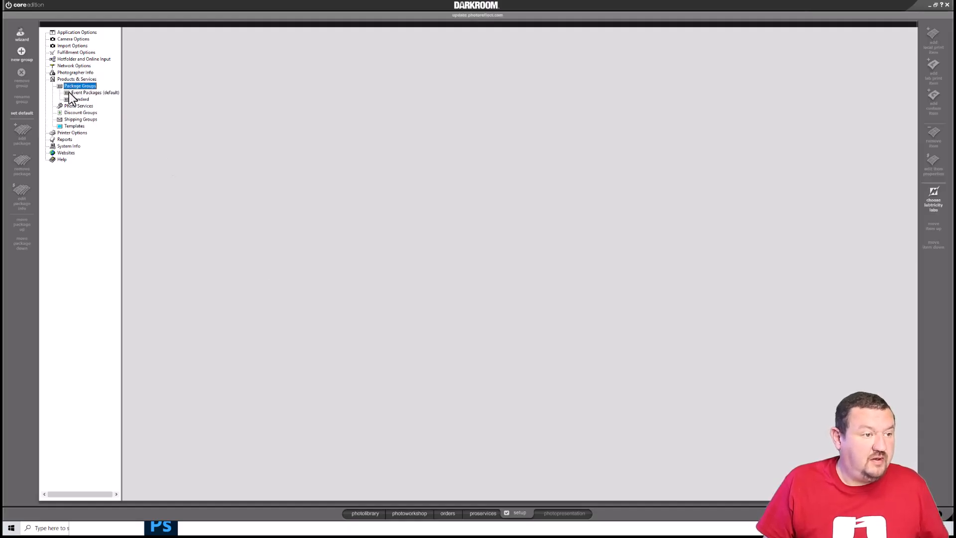
{"action": "left_click", "coordinate": [74, 126]}
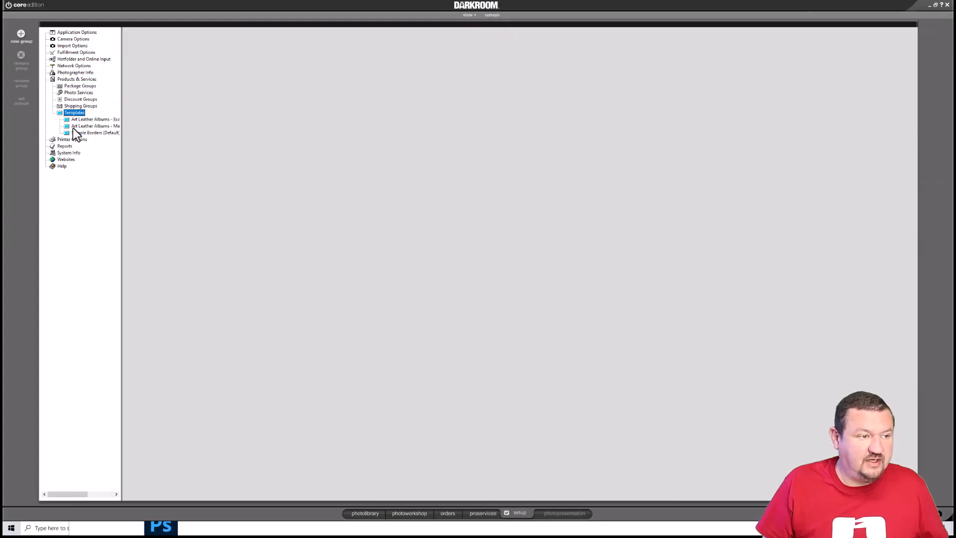
{"action": "left_click", "coordinate": [21, 35]}
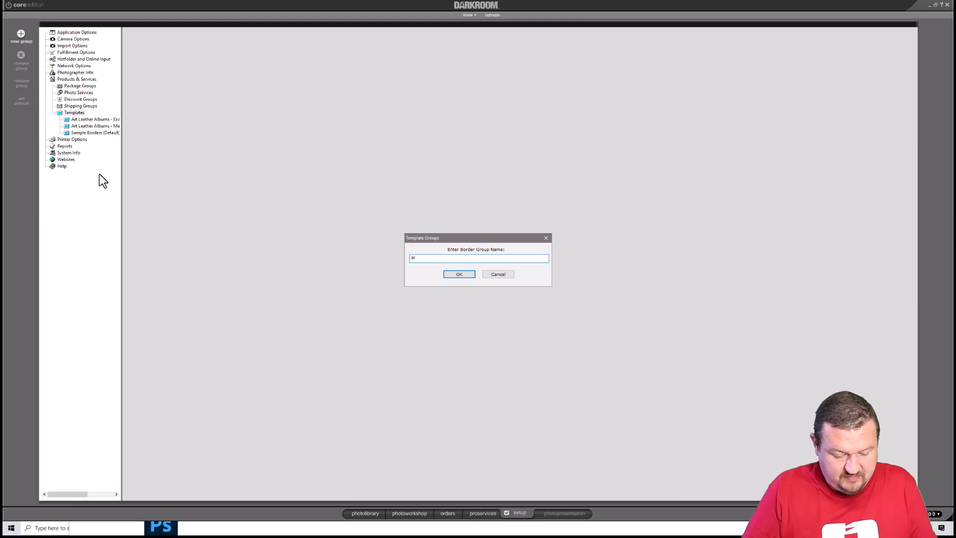
{"action": "type", "text": "My Templates"}
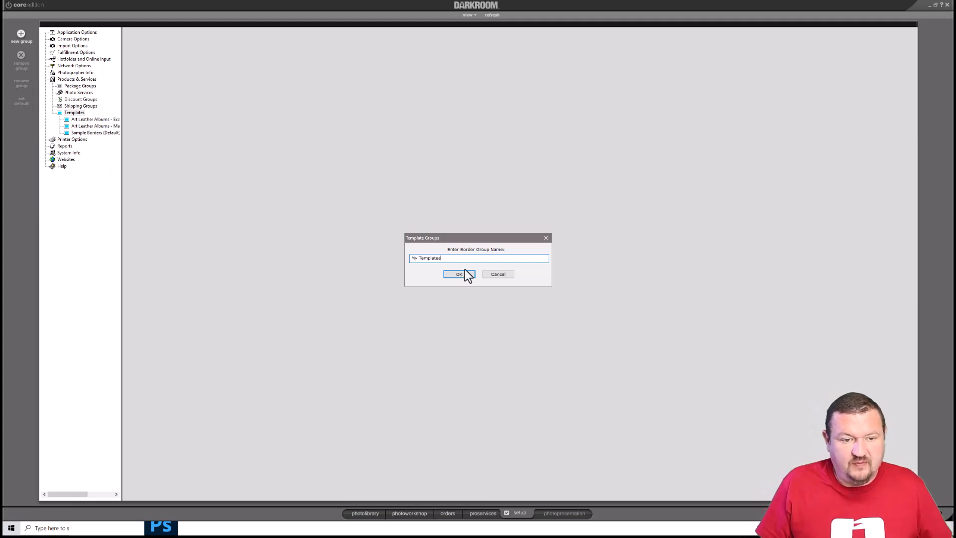
{"action": "left_click", "coordinate": [459, 275]}
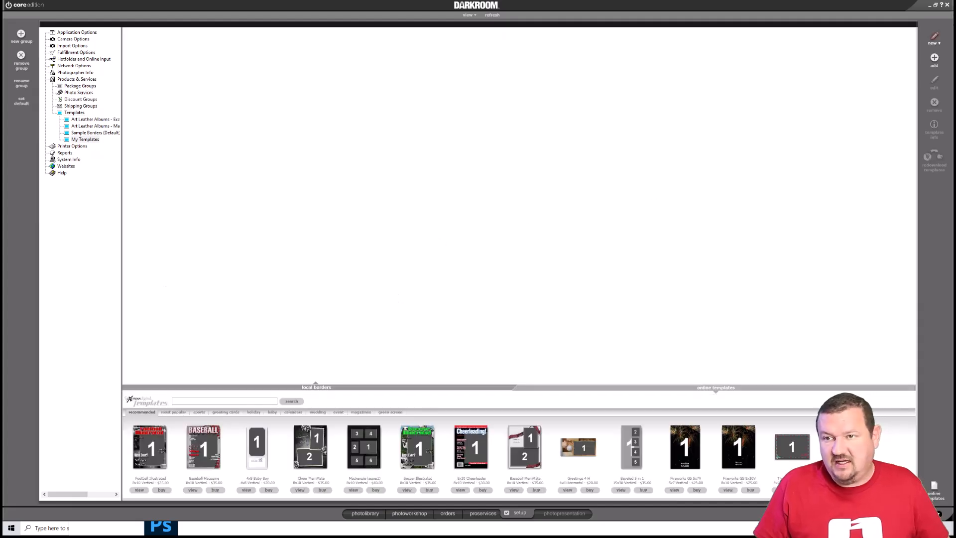
- Create a new border template with a vertical 5x7 page size
{"action": "left_click", "coordinate": [935, 40]}
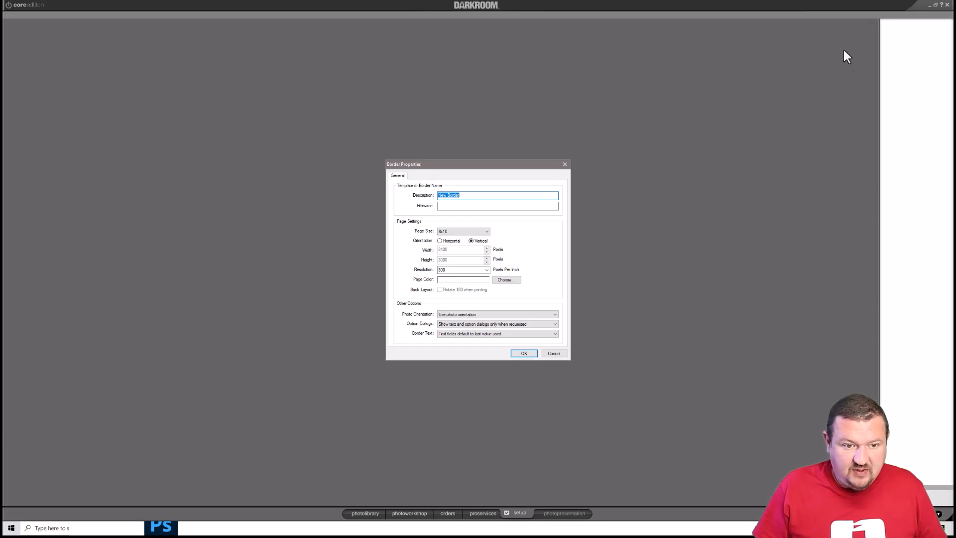
{"action": "left_click", "coordinate": [455, 232]}
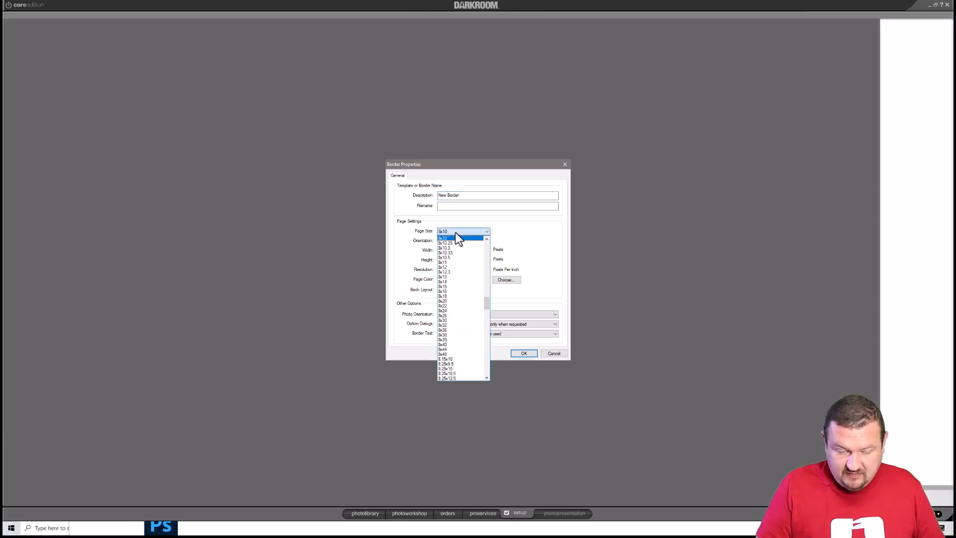
{"action": "scroll", "coordinate": [488, 260], "scroll_direction": "up", "scroll_amount": 10}
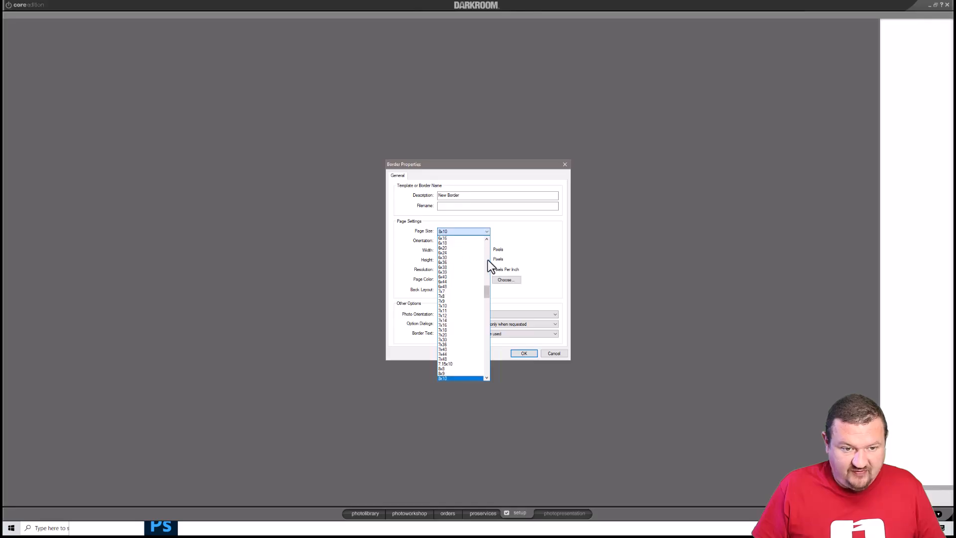
{"action": "left_click", "coordinate": [486, 253]}
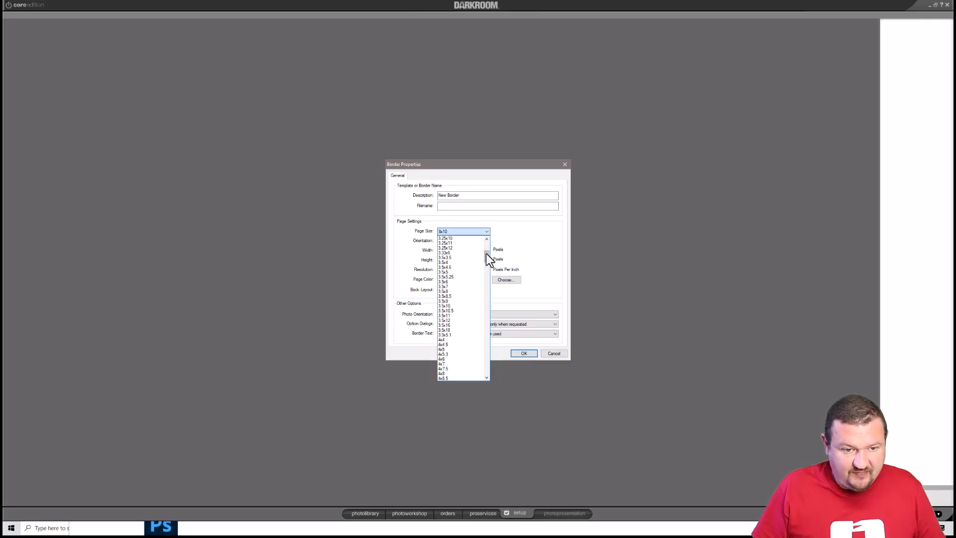
{"action": "scroll", "coordinate": [451, 331], "scroll_direction": "down", "scroll_amount": 2}
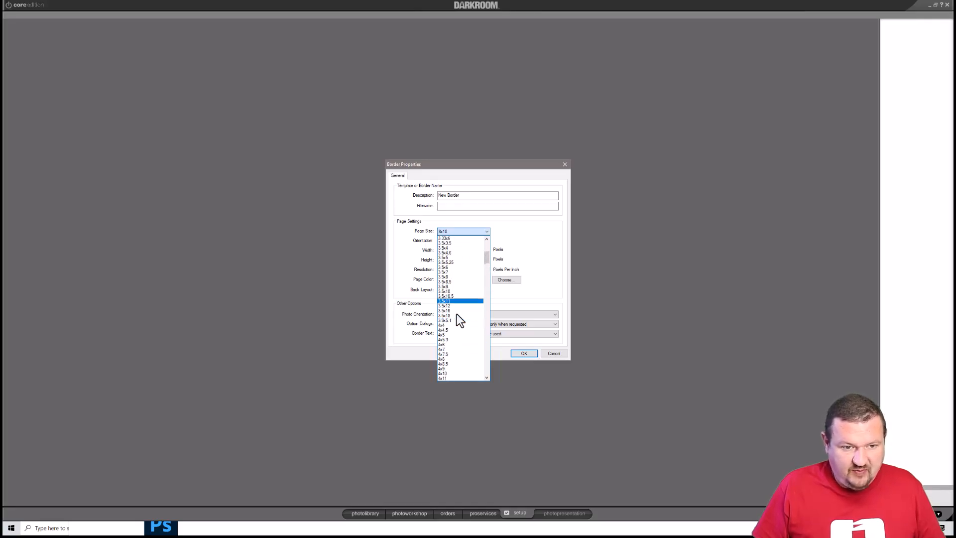
{"action": "scroll", "coordinate": [459, 328], "scroll_direction": "down", "scroll_amount": 8}
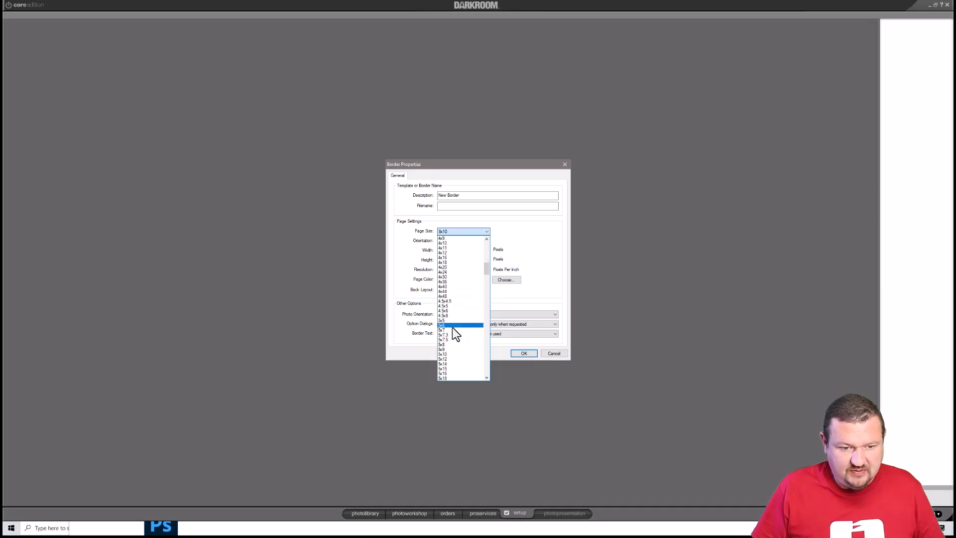
{"action": "left_click", "coordinate": [450, 331]}
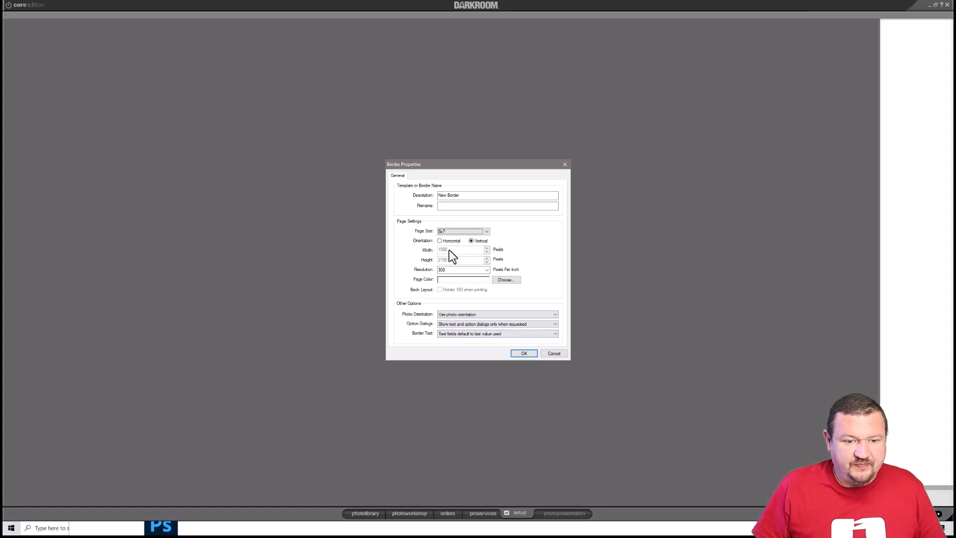
{"action": "left_click", "coordinate": [524, 354]}
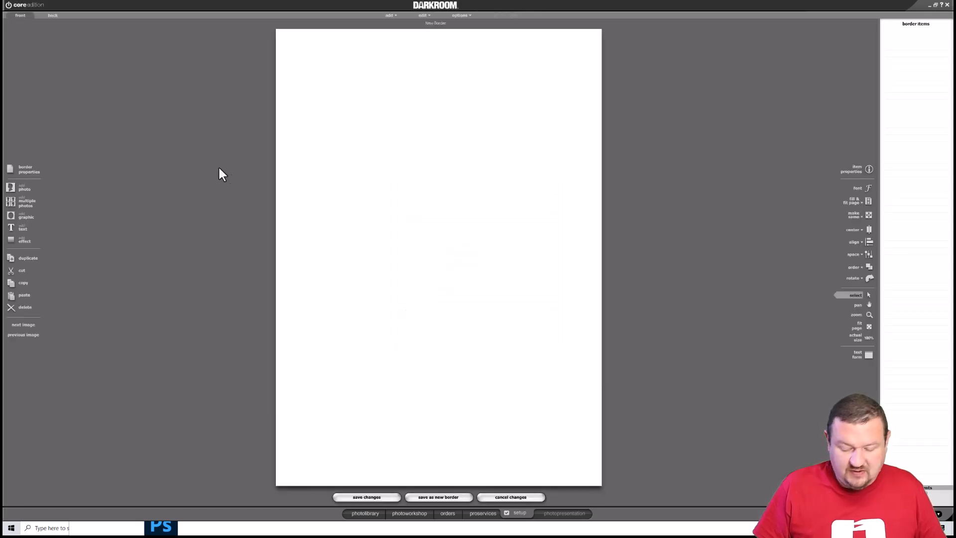
- Add a photo object to the page with units in inches, a width of 2 and a height of 3
{"action": "left_click", "coordinate": [17, 190]}
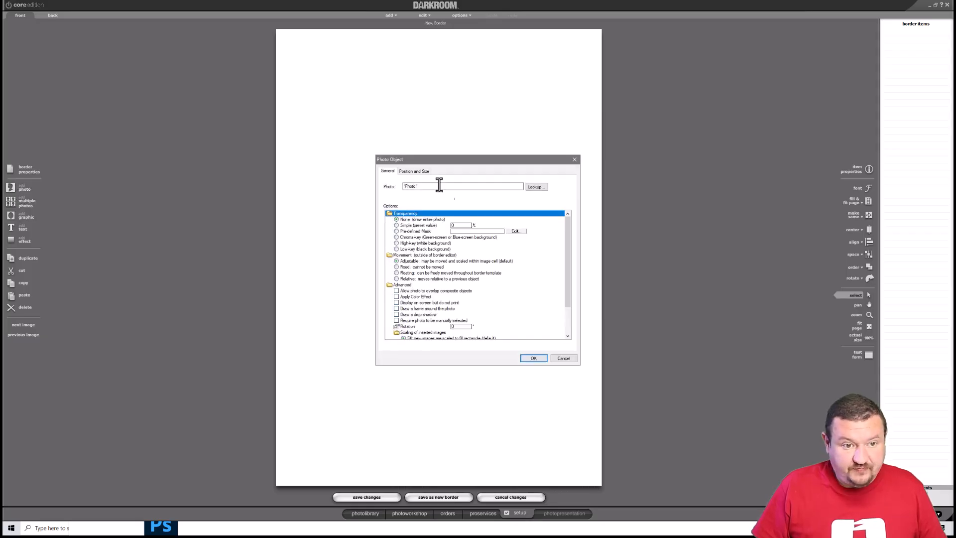
{"action": "left_click", "coordinate": [421, 172]}
{"action": "left_click", "coordinate": [561, 186]}
{"action": "left_click", "coordinate": [539, 195]}
{"action": "double_click", "coordinate": [443, 229]}
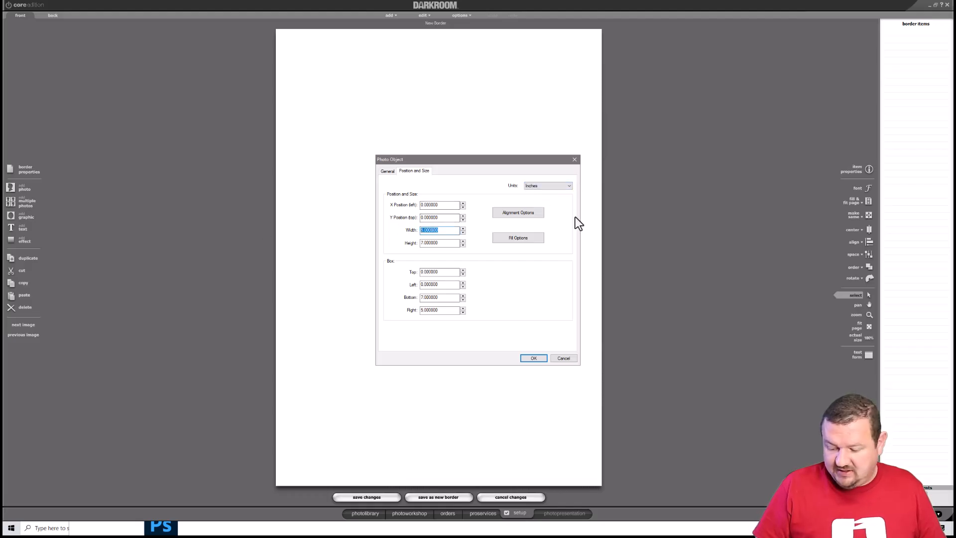
{"action": "type", "text": "2"}
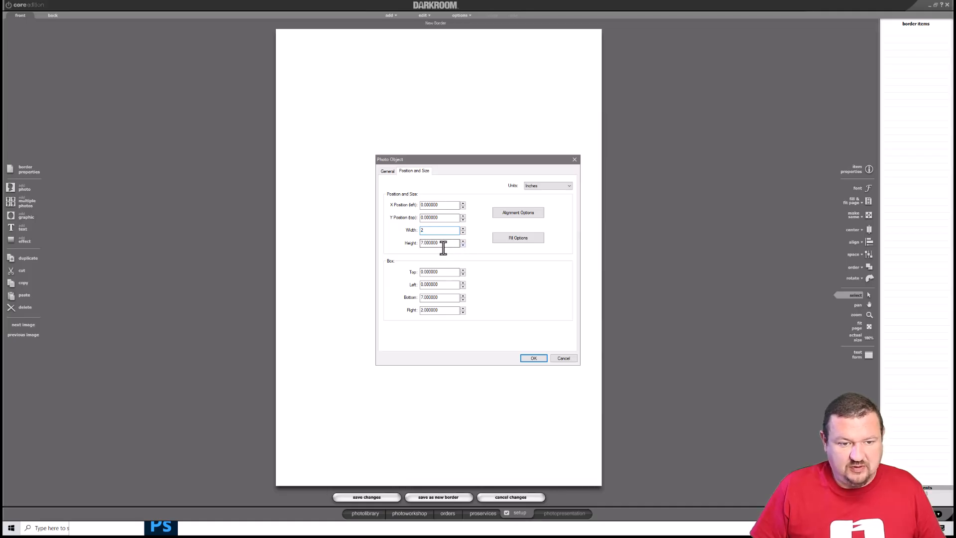
{"action": "left_click_drag", "start_coordinate": [444, 244], "coordinate": [406, 247]}
{"action": "type", "text": "3"}
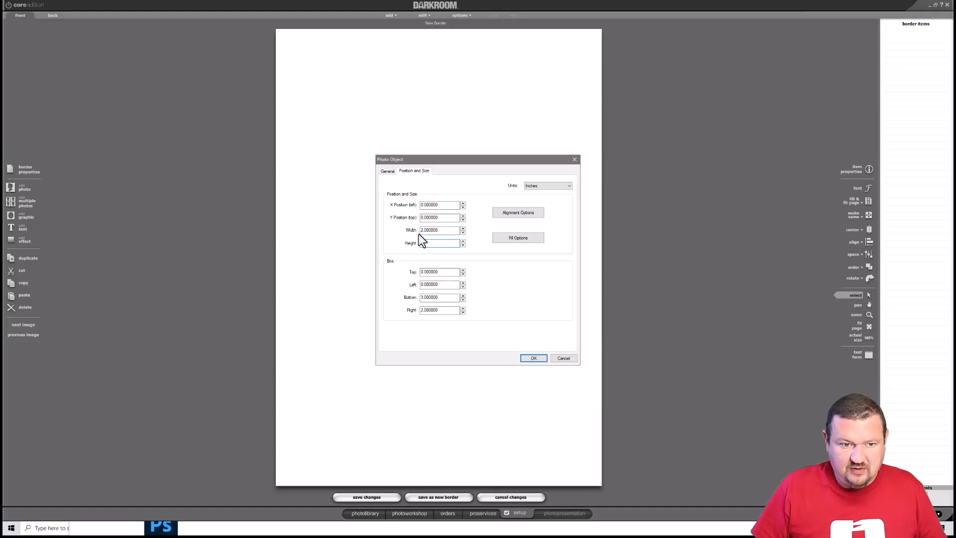
{"action": "left_click", "coordinate": [533, 358]}
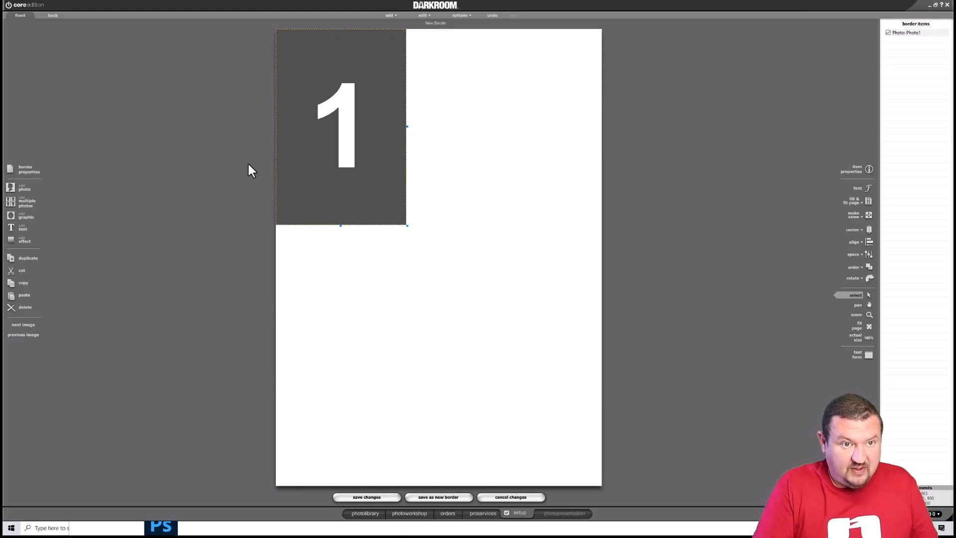
- Paste a copy of the photo object and set the copy's X position to 2 inches
{"action": "key", "text": "ctrl+v"}
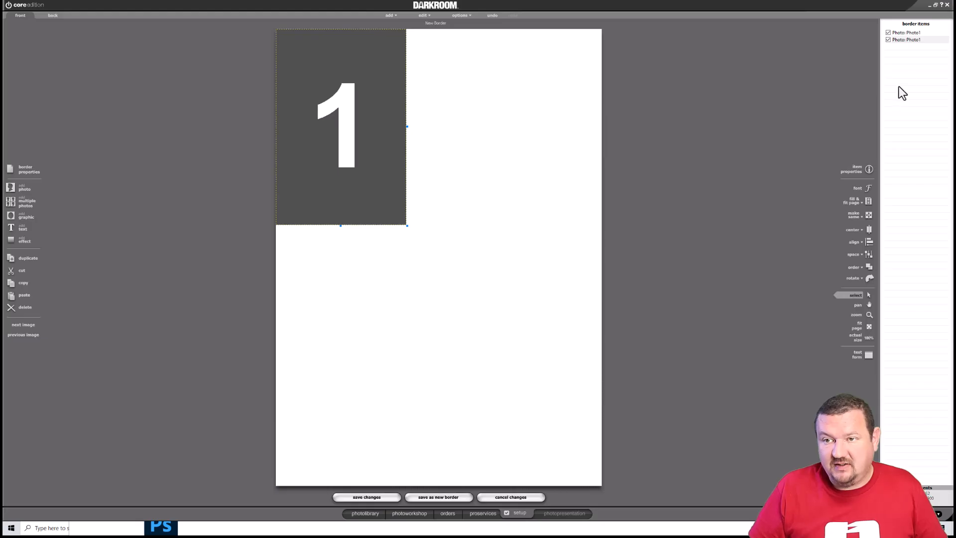
{"action": "double_click", "coordinate": [911, 40]}
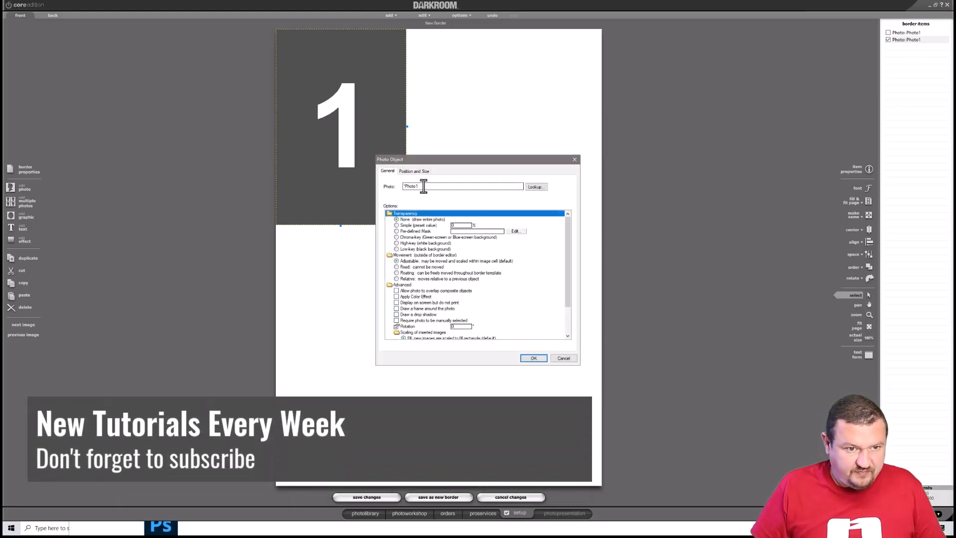
{"action": "left_click", "coordinate": [413, 171]}
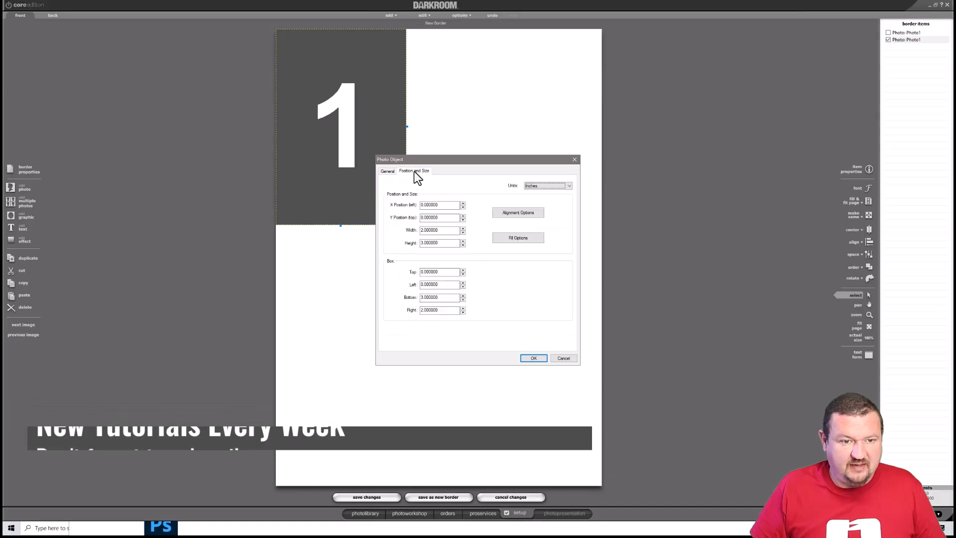
{"action": "double_click", "coordinate": [445, 206]}
{"action": "type", "text": "2"}
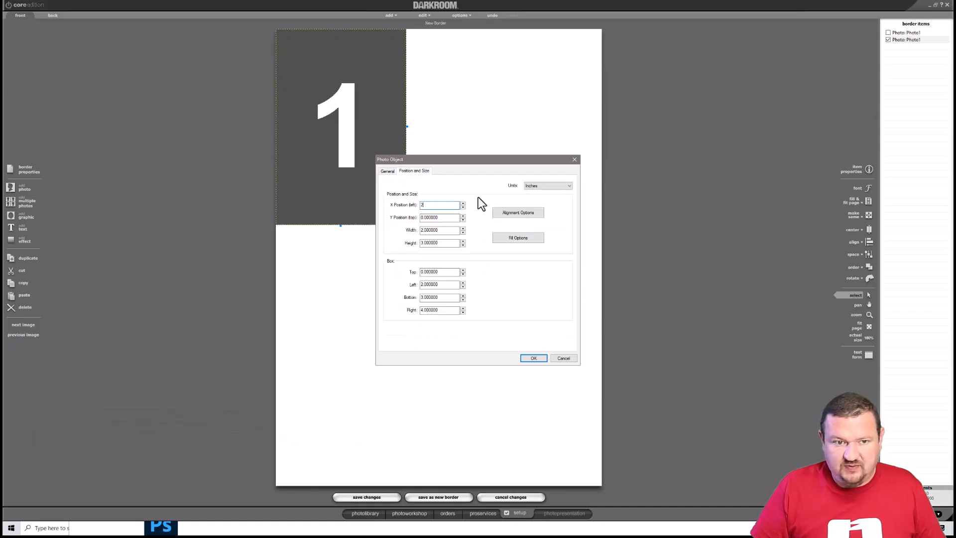
{"action": "left_click", "coordinate": [534, 359]}
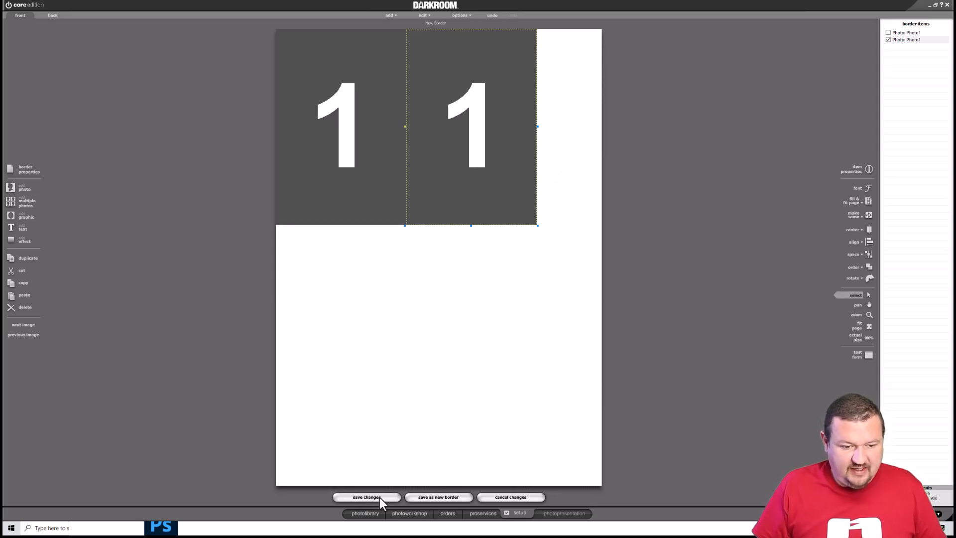
- Start saving the layout as a new border and browse to the Templates > Borders folder on Local Disk (X:)
{"action": "left_click", "coordinate": [434, 497]}
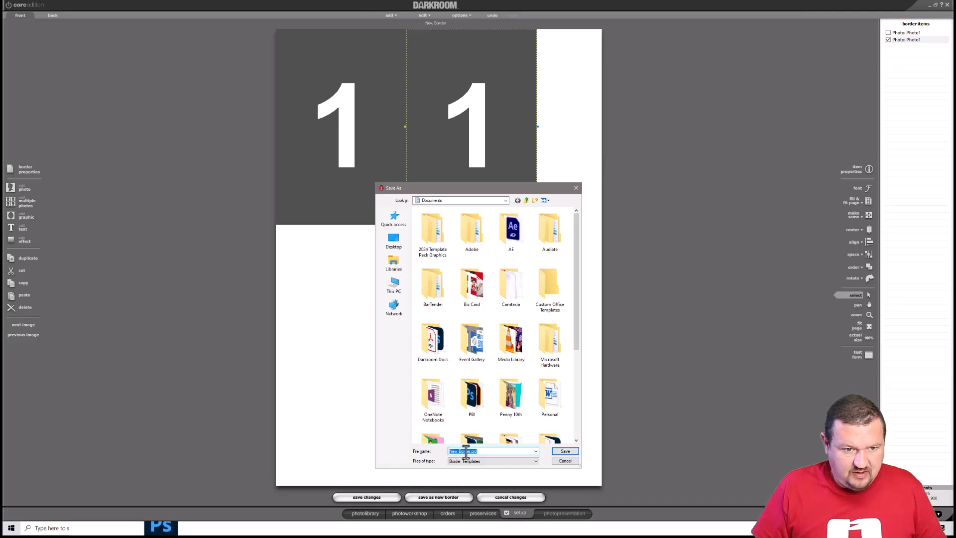
{"action": "left_click", "coordinate": [395, 286]}
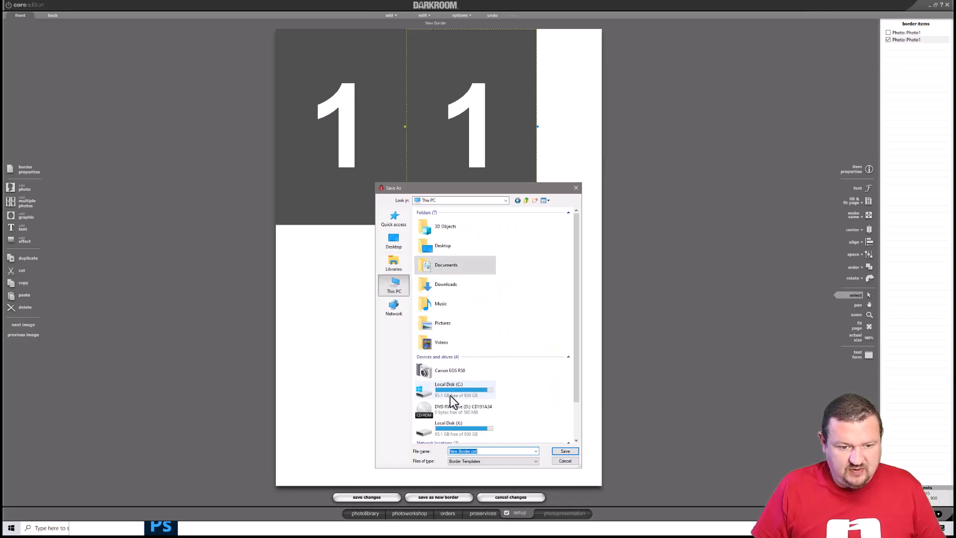
{"action": "double_click", "coordinate": [454, 426]}
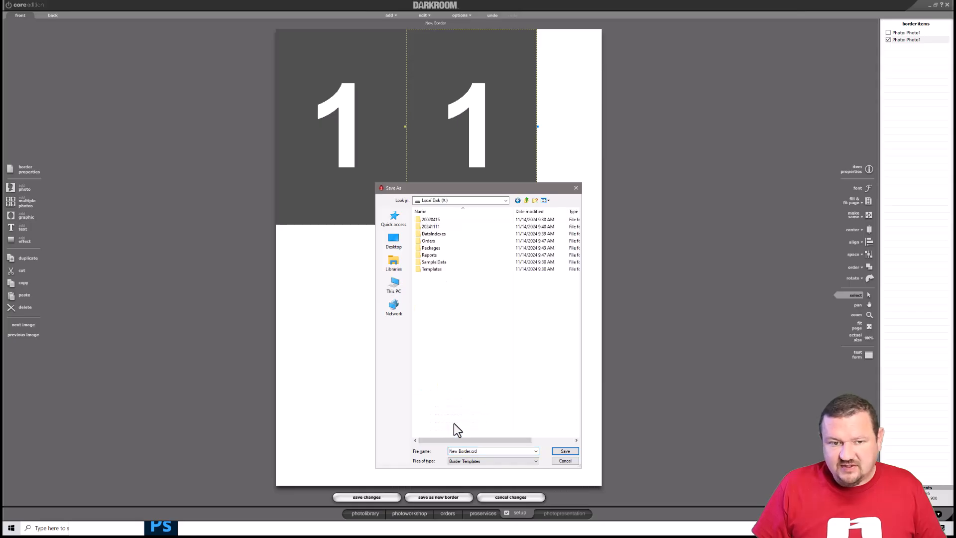
{"action": "double_click", "coordinate": [432, 271]}
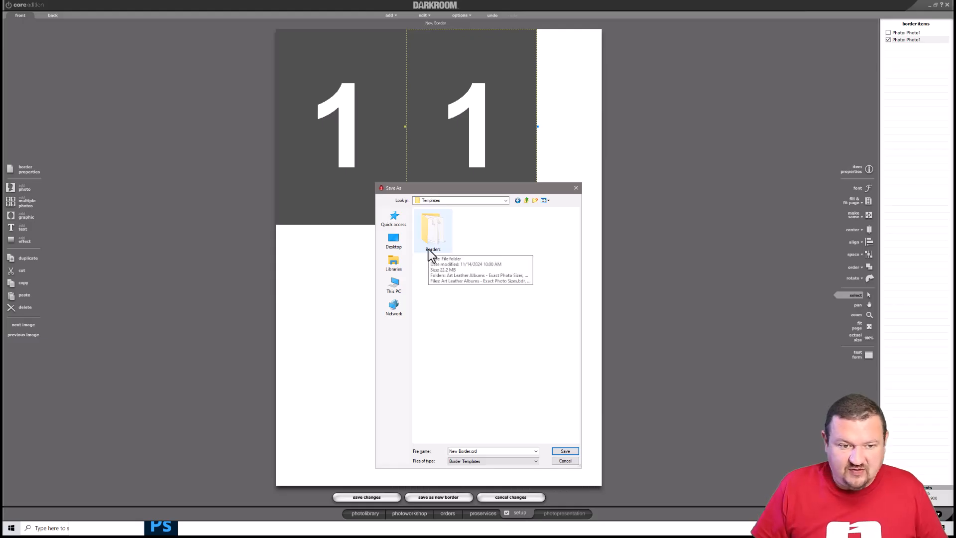
{"action": "double_click", "coordinate": [437, 220]}
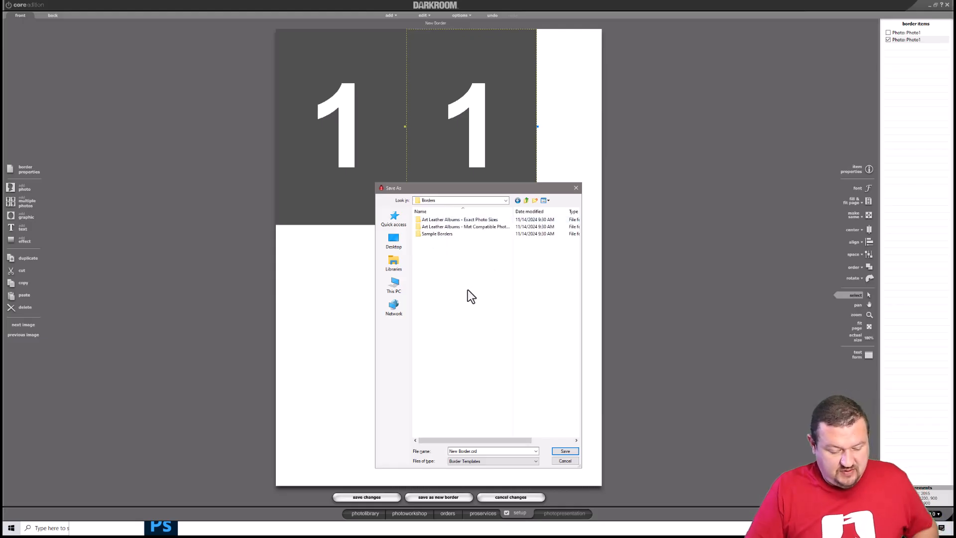
- Create a folder named My Templates inside Borders and open it as the save location
{"action": "key", "text": "ctrl+shift+n"}
{"action": "type", "text": "My"}
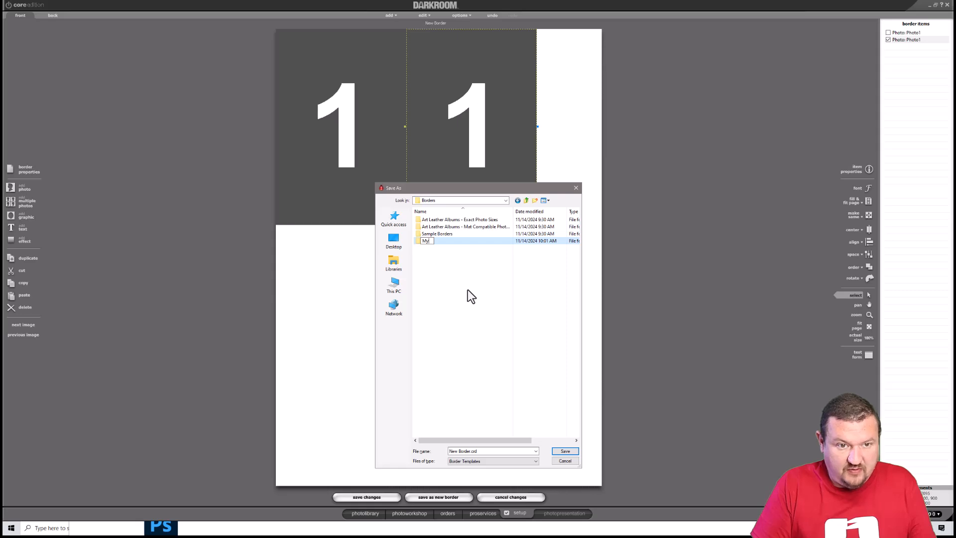
{"action": "type", "text": " Templates"}
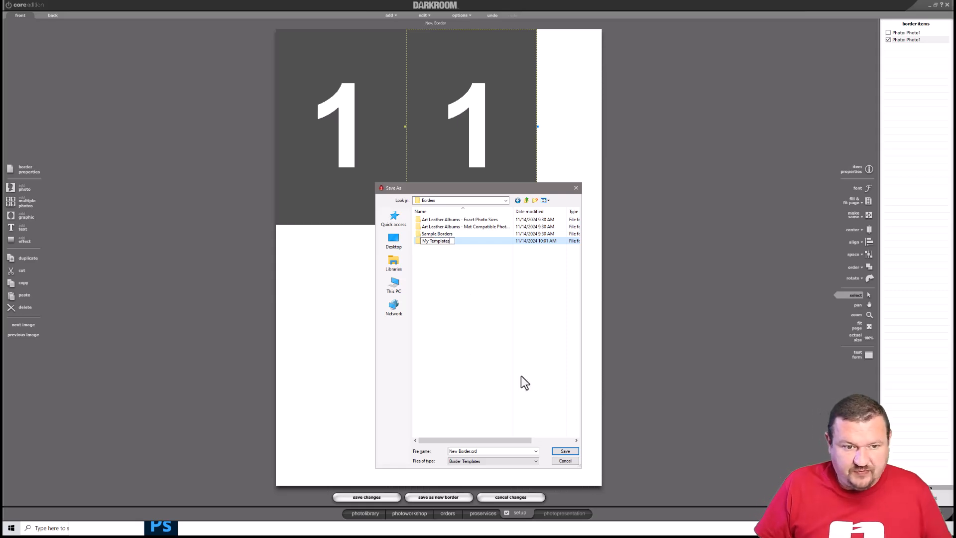
{"action": "key", "text": "Return"}
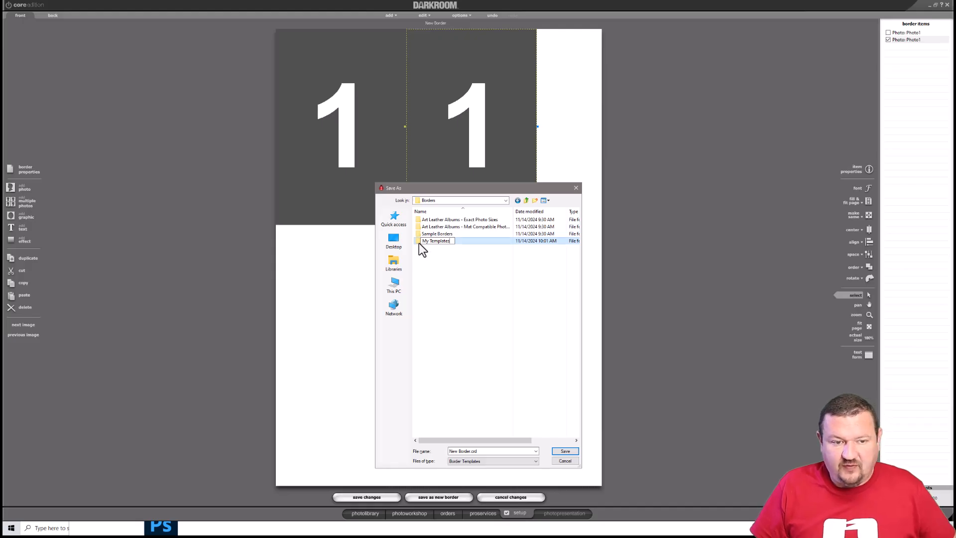
{"action": "double_click", "coordinate": [419, 241]}
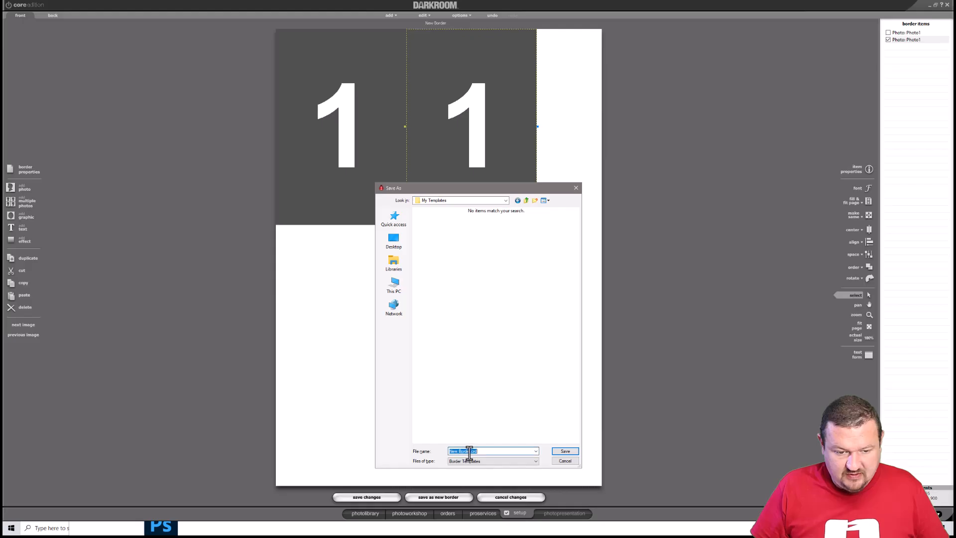
- Name the border file "2up 2x3" and save it in the My Templates folder
{"action": "left_click_drag", "start_coordinate": [470, 451], "coordinate": [442, 444]}
{"action": "type", "text": "1up0"}
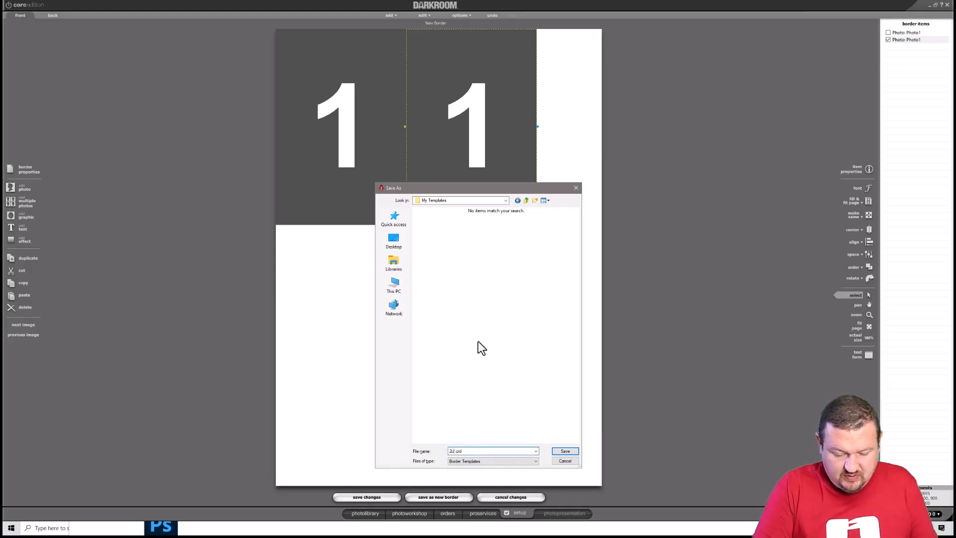
{"action": "key", "text": "BackSpace"}
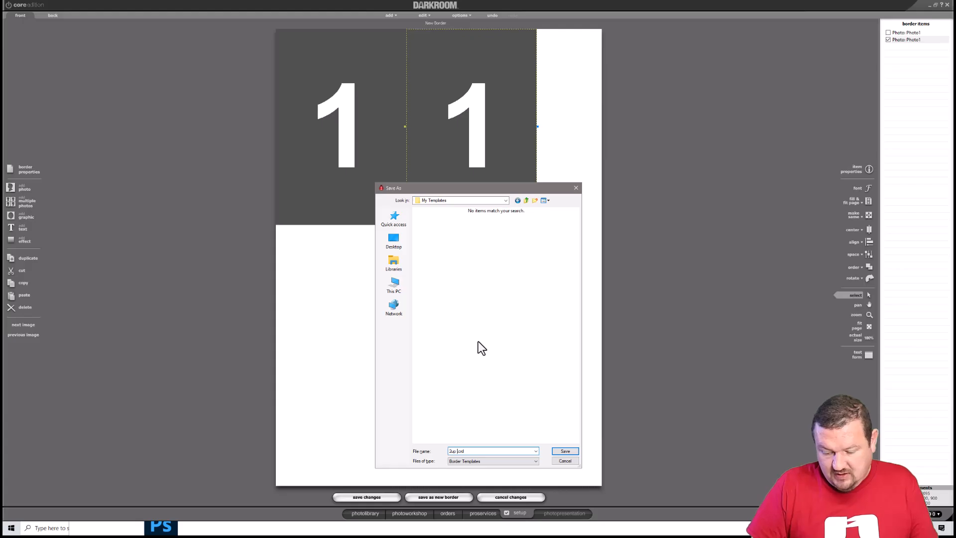
{"action": "type", "text": "2"}
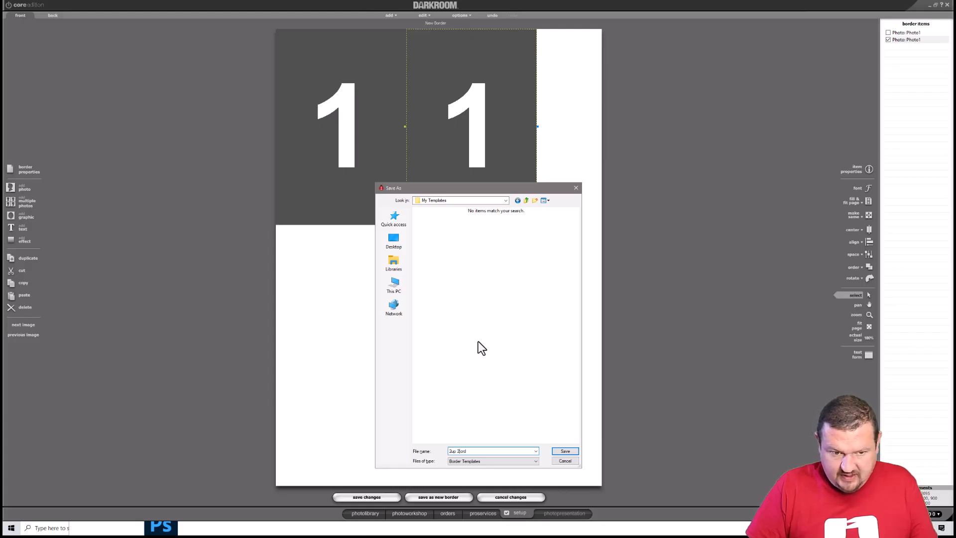
{"action": "type", "text": "x3"}
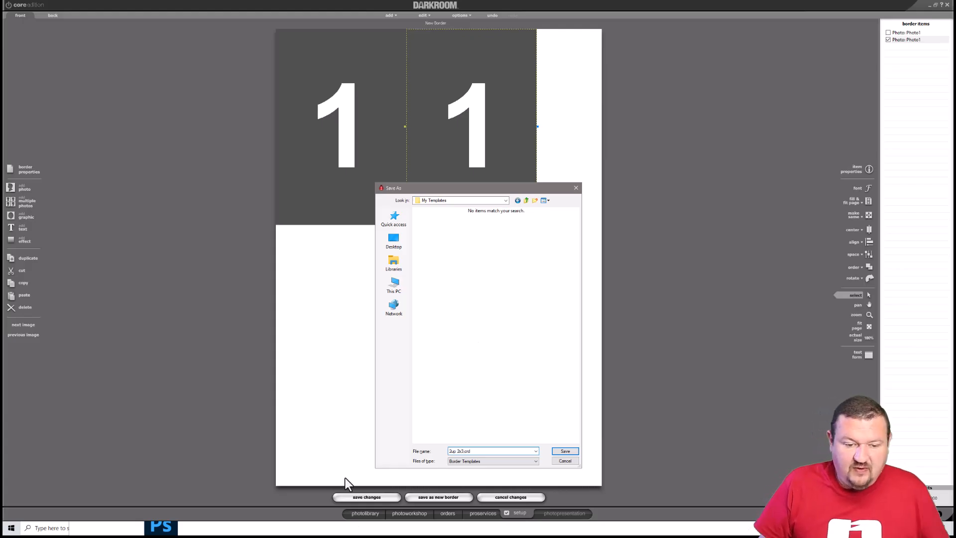
{"action": "left_click", "coordinate": [569, 453]}
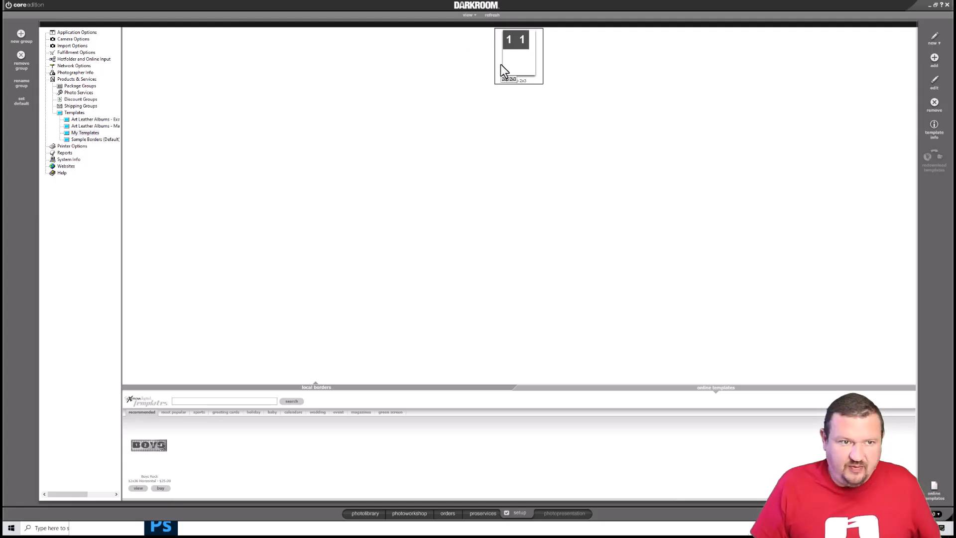
- Set the price of the 5x7 package in the Event Packages group to $15
{"action": "left_click", "coordinate": [75, 87]}
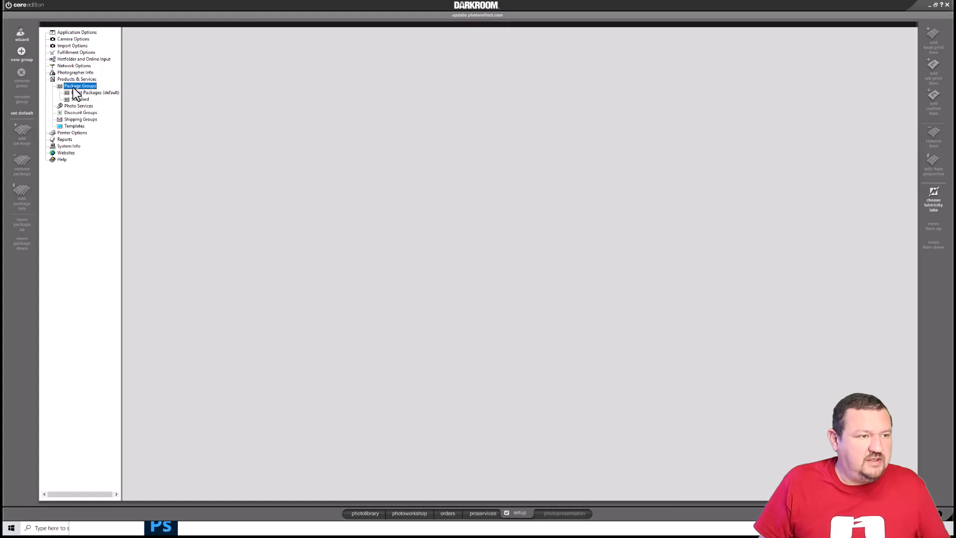
{"action": "left_click", "coordinate": [75, 93]}
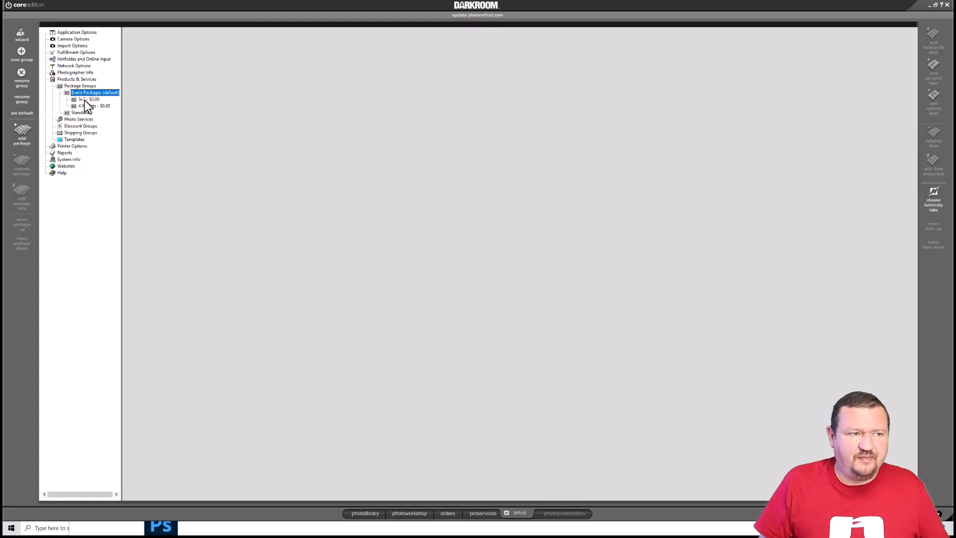
{"action": "double_click", "coordinate": [84, 99]}
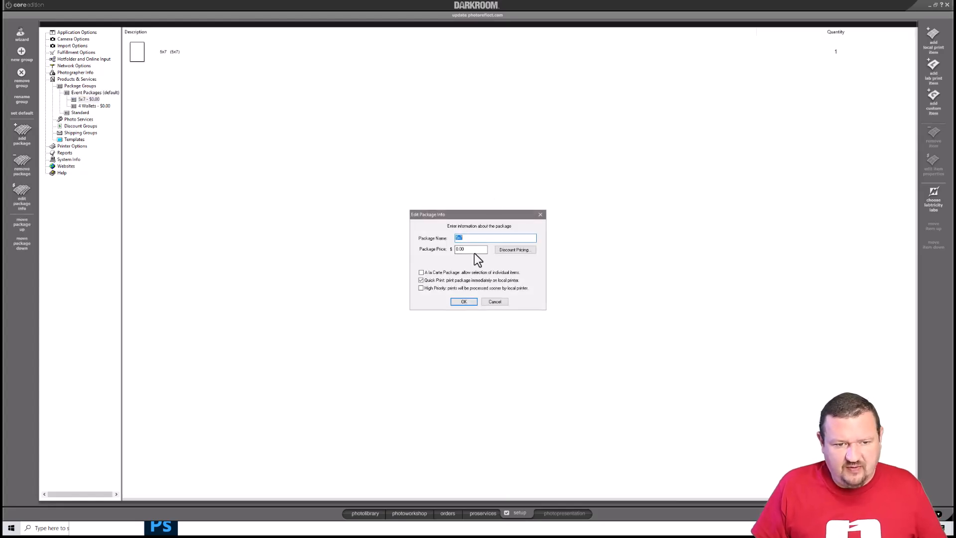
{"action": "key", "text": "Tab"}
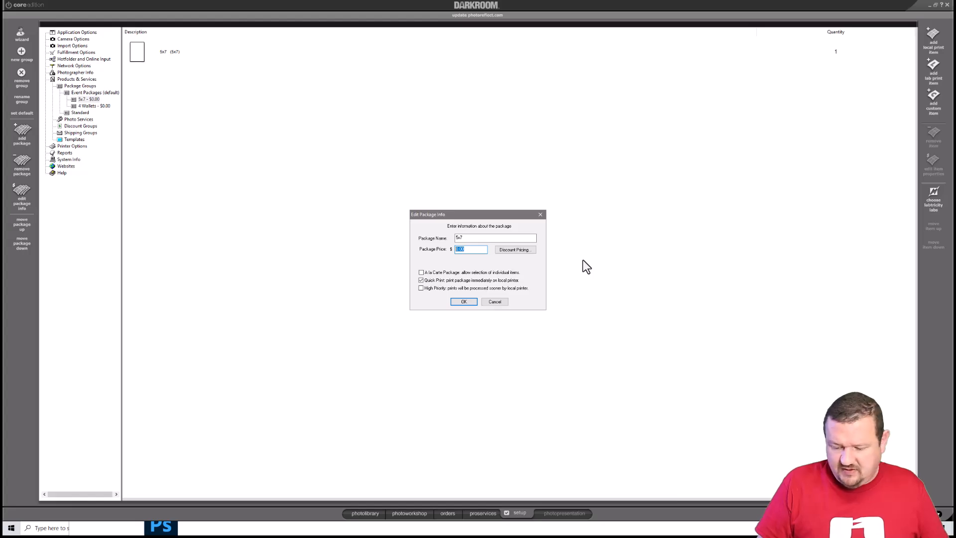
{"action": "type", "text": "15"}
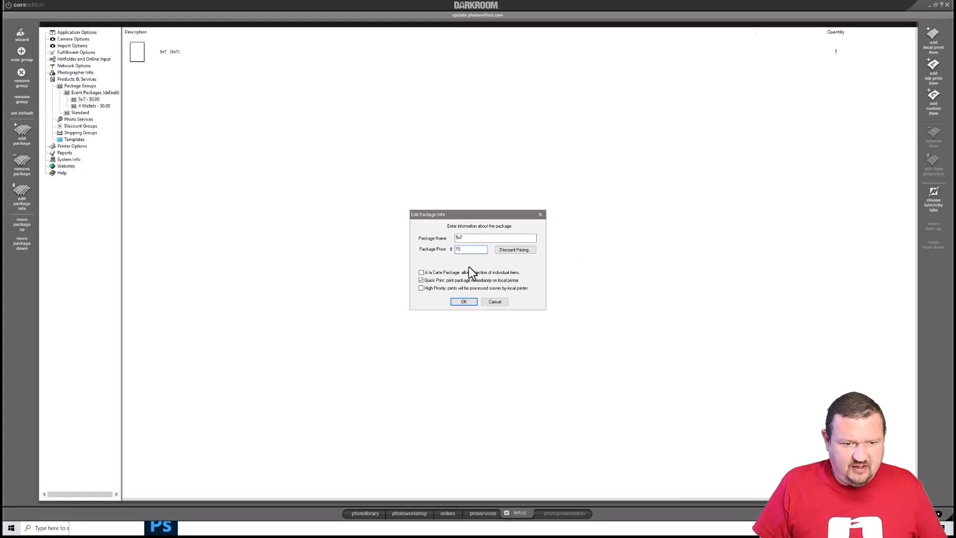
{"action": "left_click", "coordinate": [455, 303]}
- Set the price of the 4 Wallets package to $15
{"action": "double_click", "coordinate": [87, 105]}
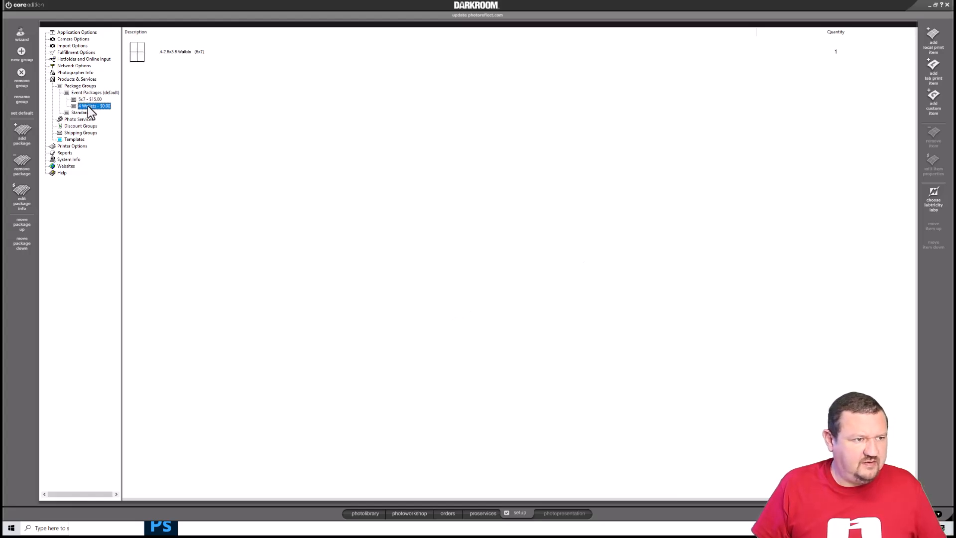
{"action": "key", "text": "Tab"}
{"action": "type", "text": "15"}
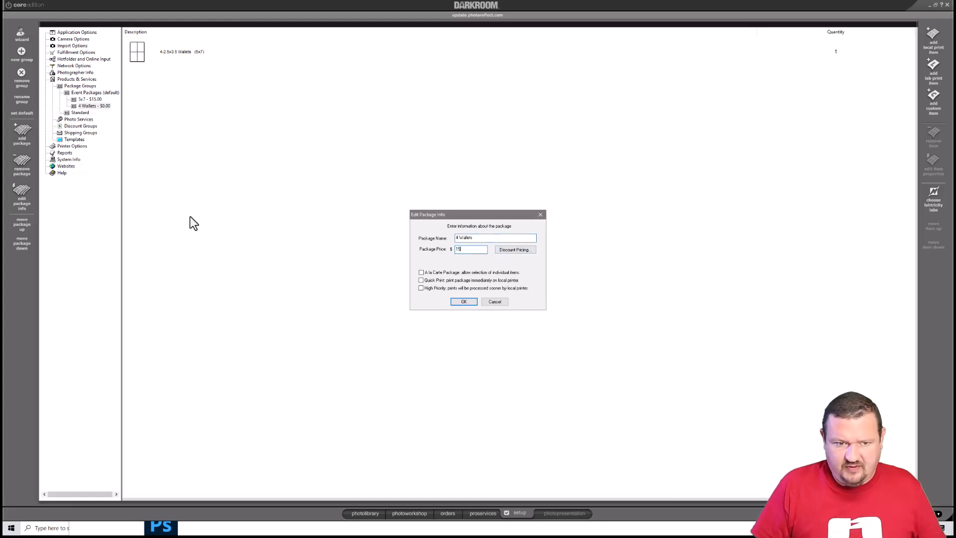
{"action": "left_click", "coordinate": [462, 301]}
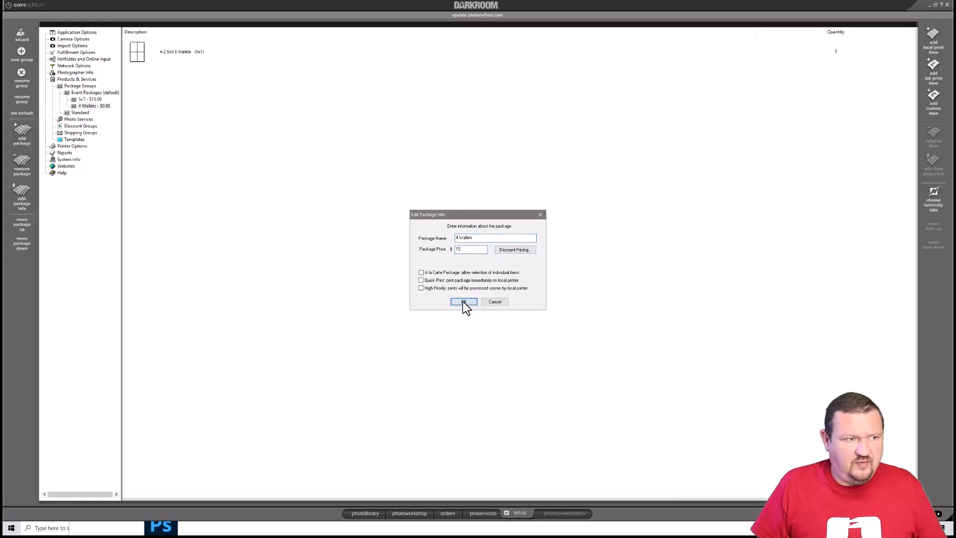
- Add a package named Snow Globe to Event Packages, priced at $20 with Quick Print enabled
{"action": "left_click", "coordinate": [23, 135]}
{"action": "type", "text": "Sno"}
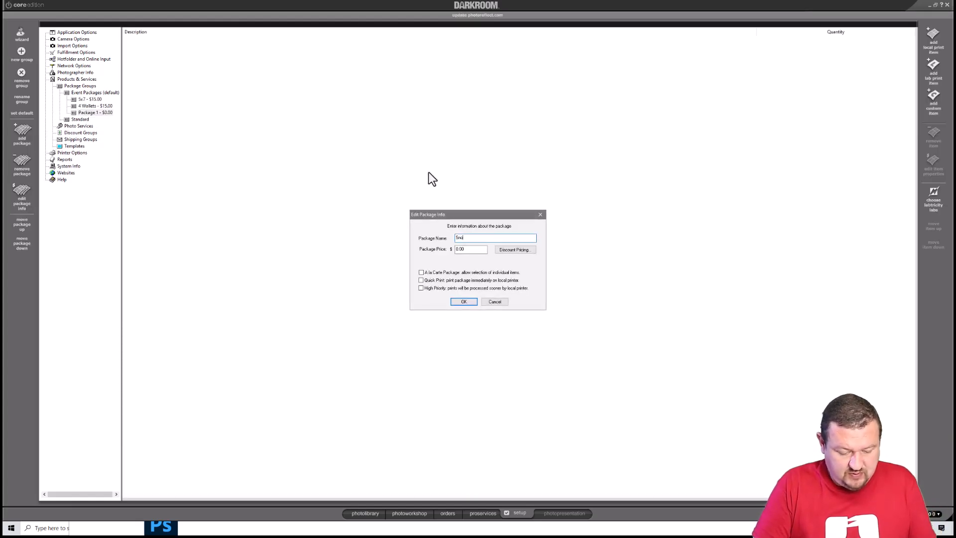
{"action": "type", "text": "w Globe"}
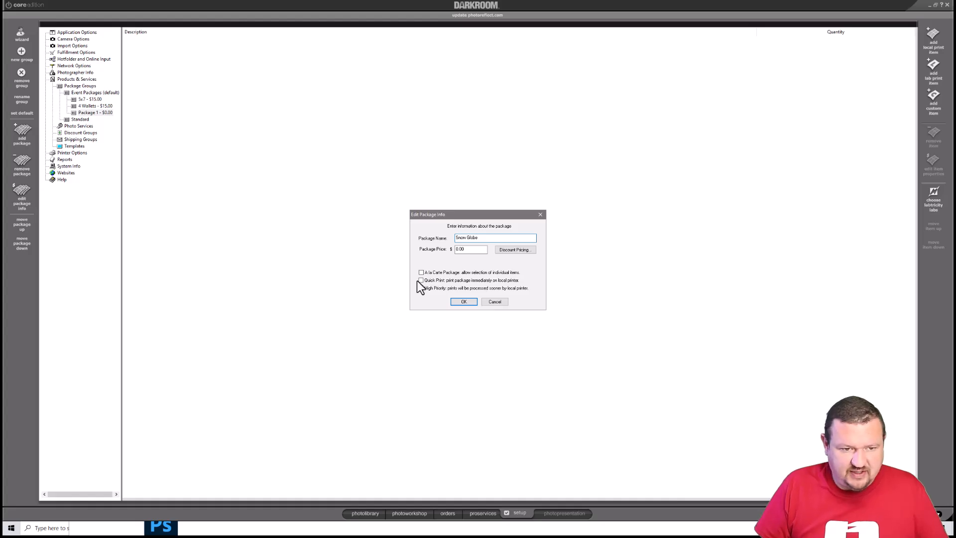
{"action": "left_click", "coordinate": [477, 251]}
{"action": "left_click_drag", "start_coordinate": [477, 251], "coordinate": [438, 250]}
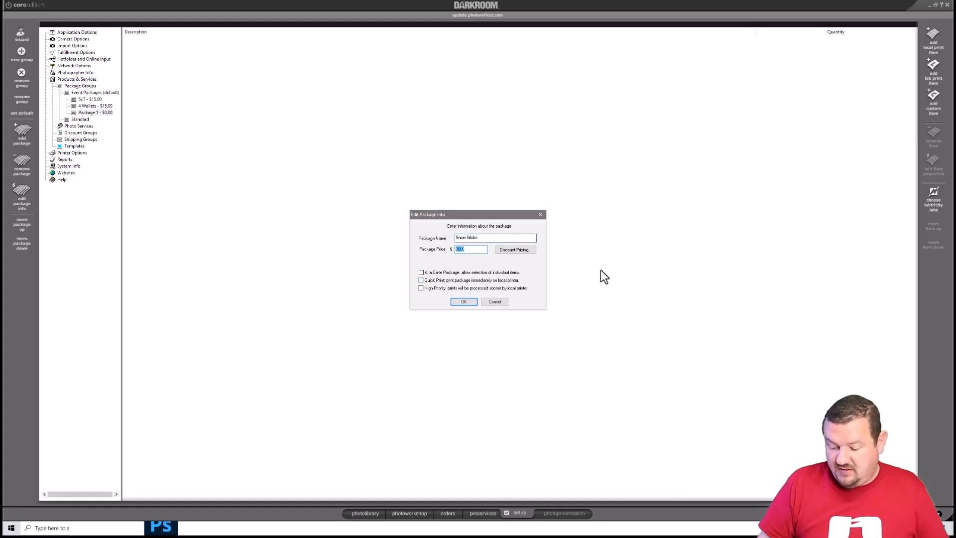
{"action": "type", "text": "20"}
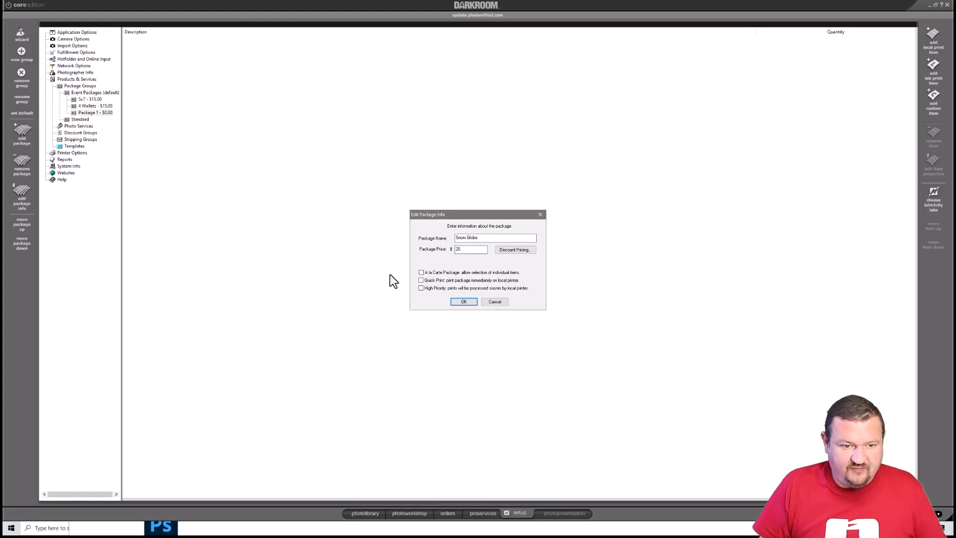
{"action": "left_click", "coordinate": [421, 282]}
{"action": "left_click", "coordinate": [464, 301]}
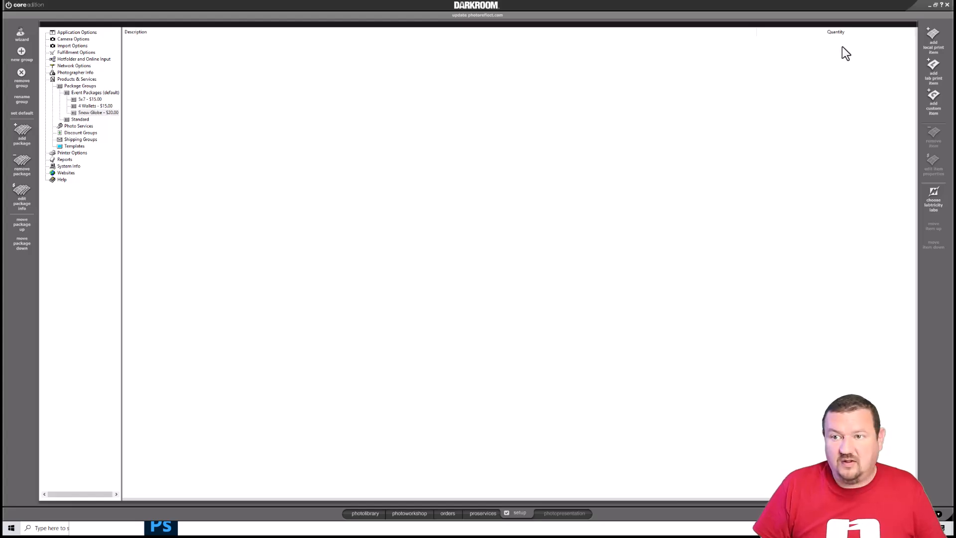
- Add one local 5x7 print item to the Snow Globe package
{"action": "left_click", "coordinate": [936, 35]}
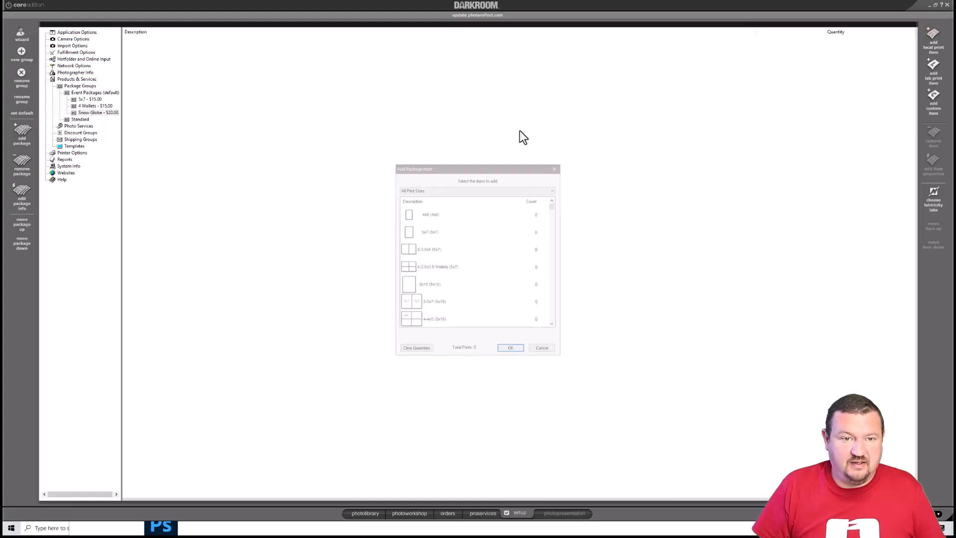
{"action": "left_click", "coordinate": [416, 234]}
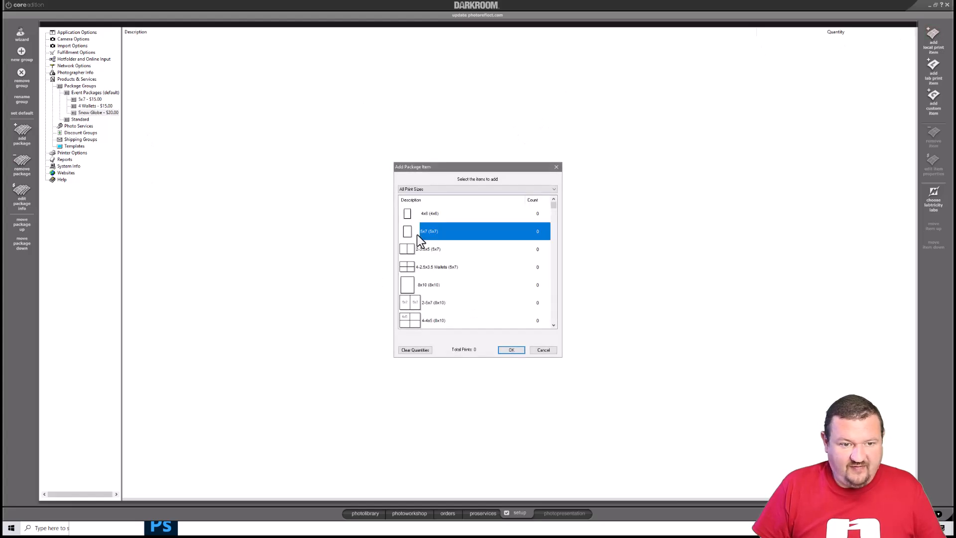
{"action": "left_click", "coordinate": [512, 350]}
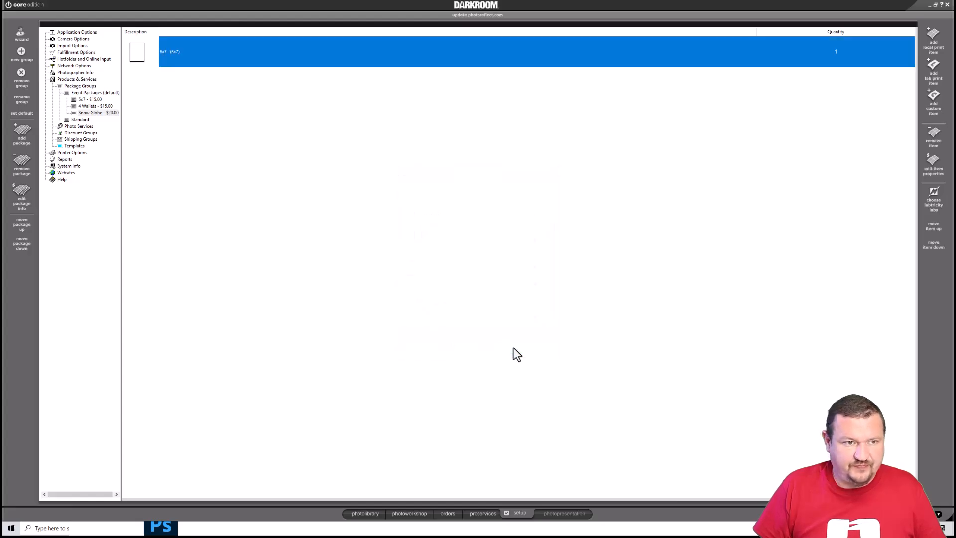
- Make the Snow Globe package's 5x7 item always use the 2up 2x3 border from My Templates
{"action": "double_click", "coordinate": [185, 58]}
{"action": "left_click", "coordinate": [482, 286]}
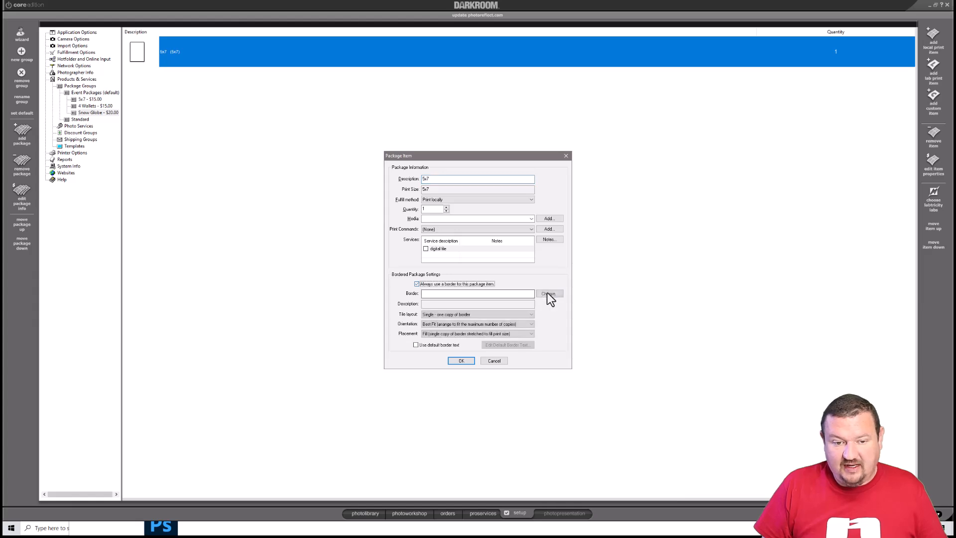
{"action": "left_click", "coordinate": [546, 294]}
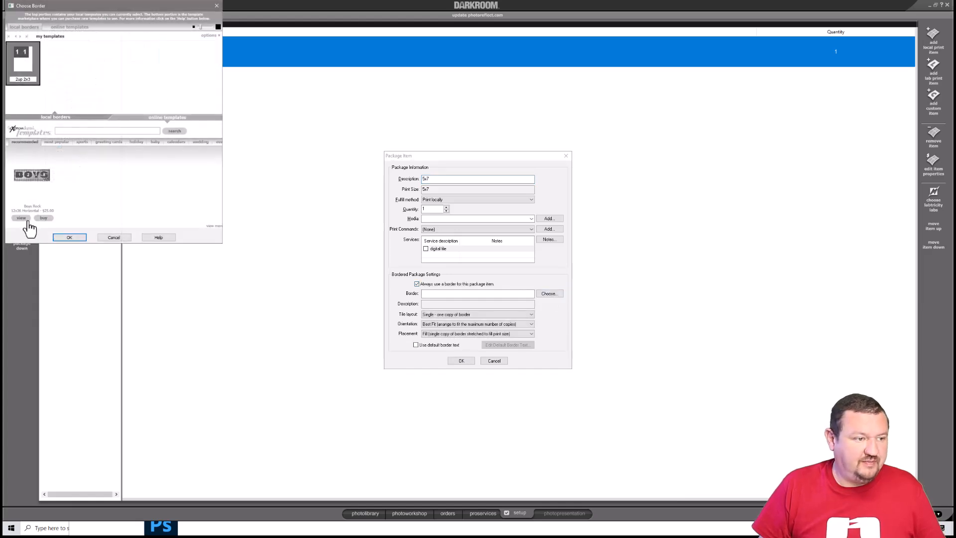
{"action": "left_click", "coordinate": [77, 237]}
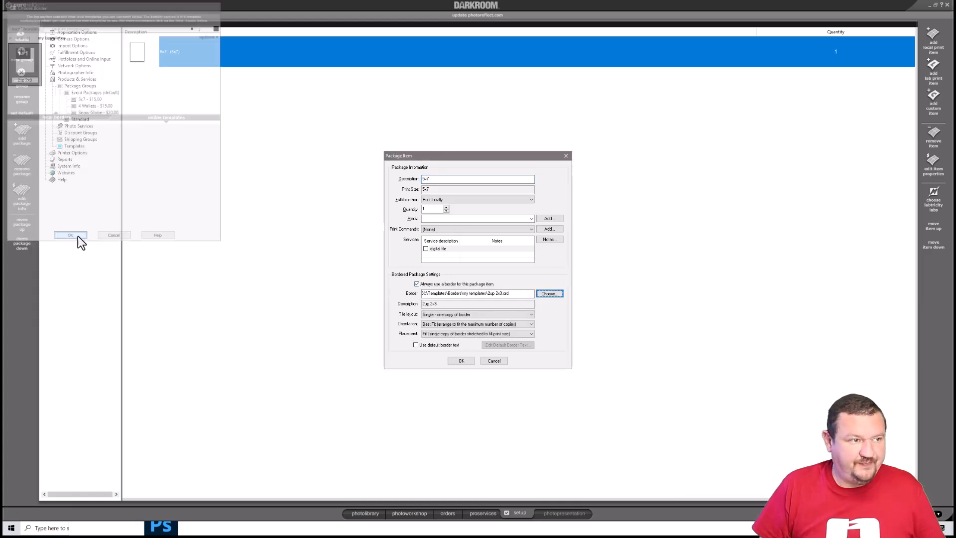
{"action": "left_click", "coordinate": [461, 361]}
- Add a package named Key Chain to Event Packages with a price of $18
{"action": "left_click", "coordinate": [23, 139]}
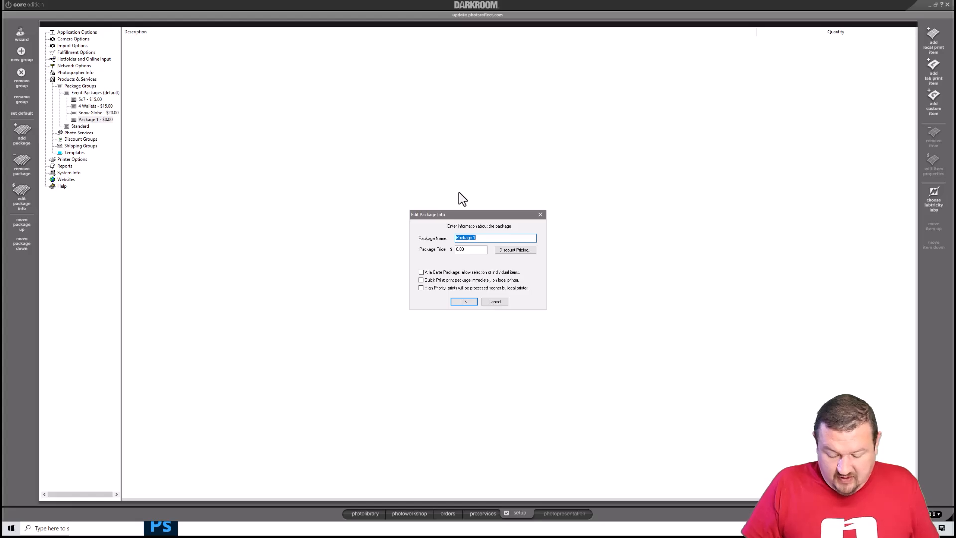
{"action": "type", "text": "Ke"}
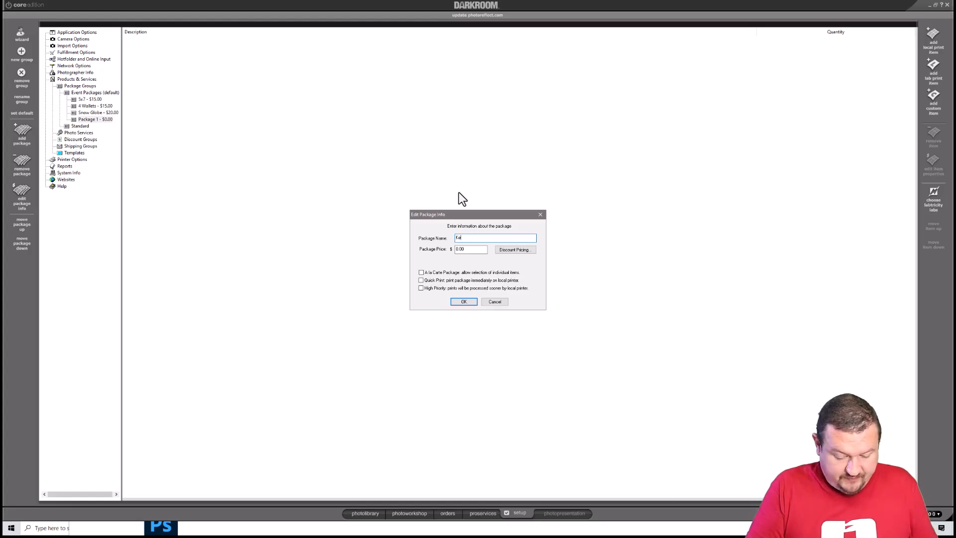
{"action": "type", "text": "y Chain"}
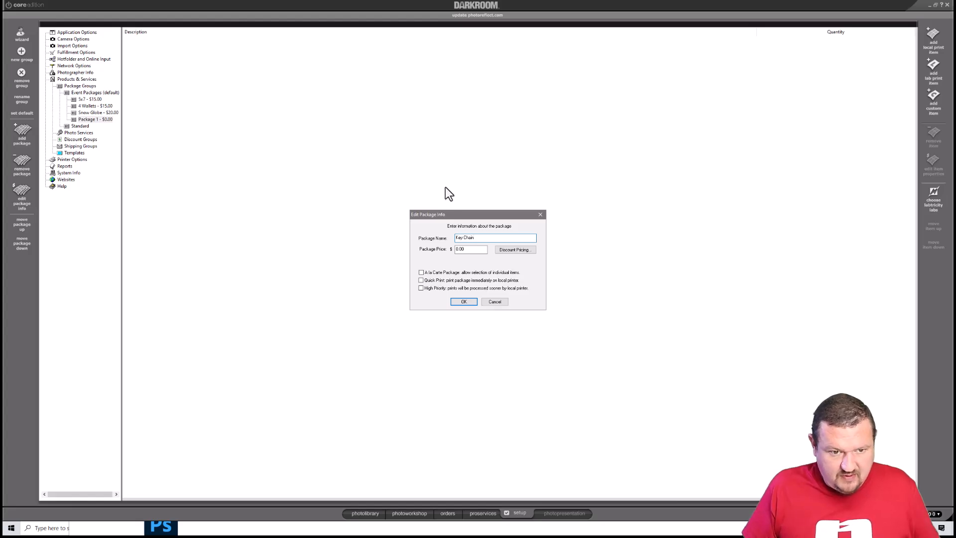
{"action": "double_click", "coordinate": [462, 249]}
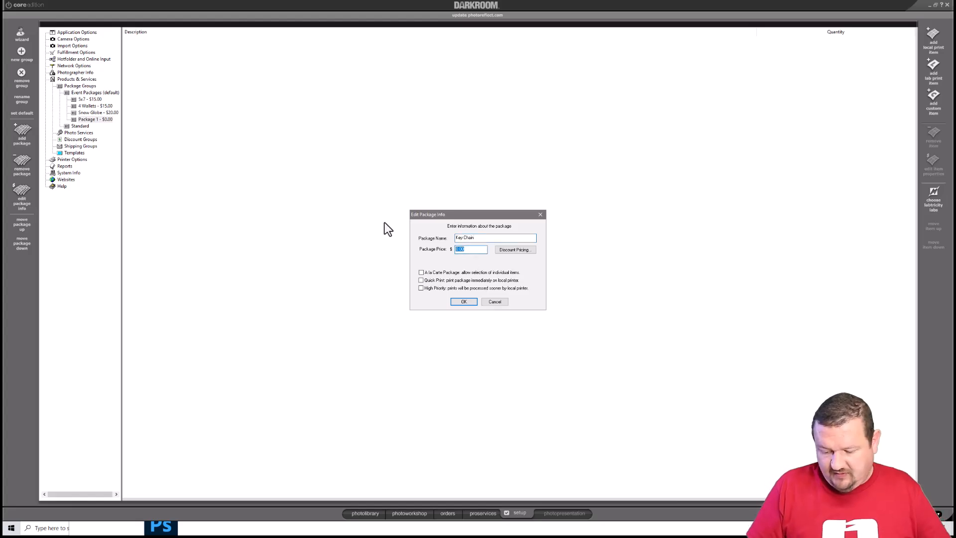
{"action": "type", "text": "18"}
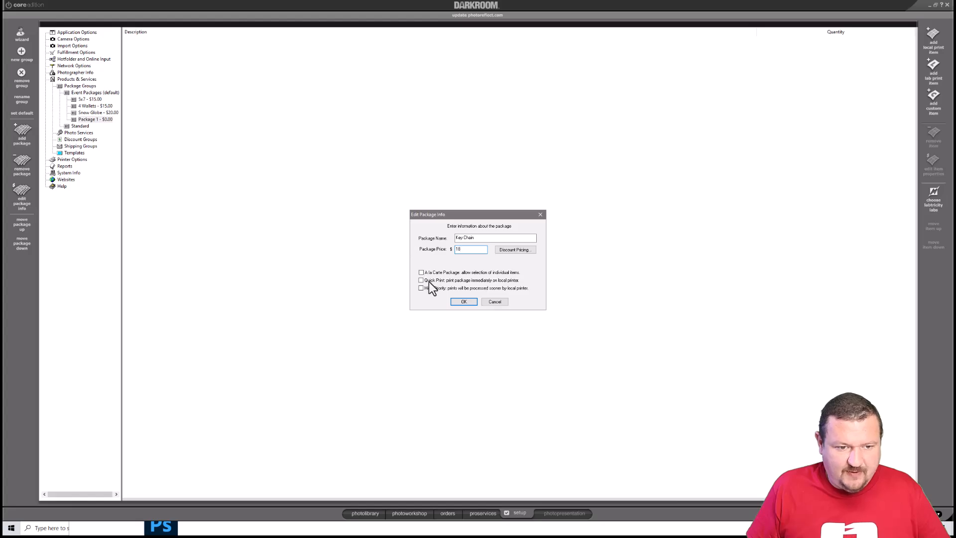
{"action": "left_click", "coordinate": [459, 302]}
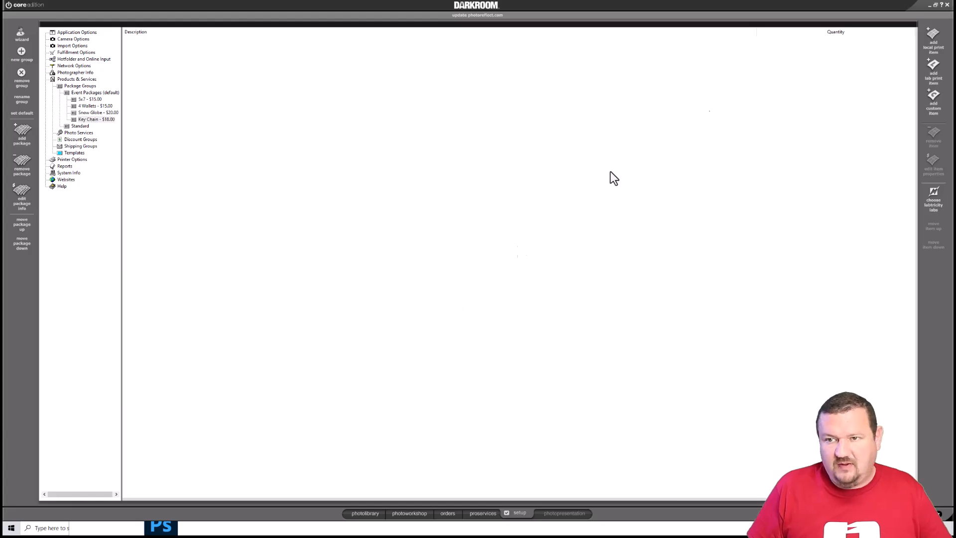
- Add one local 5x7 print item to the Key Chain package
{"action": "left_click", "coordinate": [934, 40]}
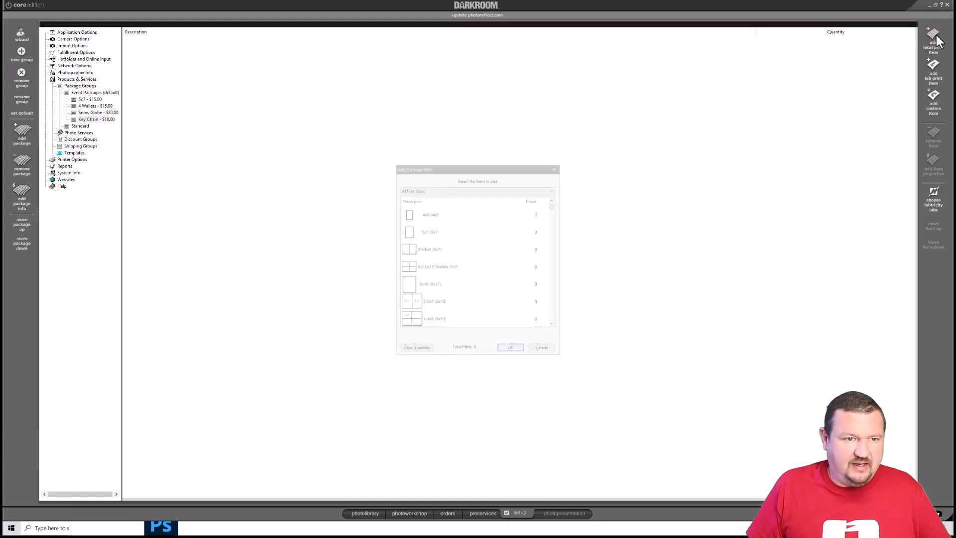
{"action": "left_click", "coordinate": [415, 236]}
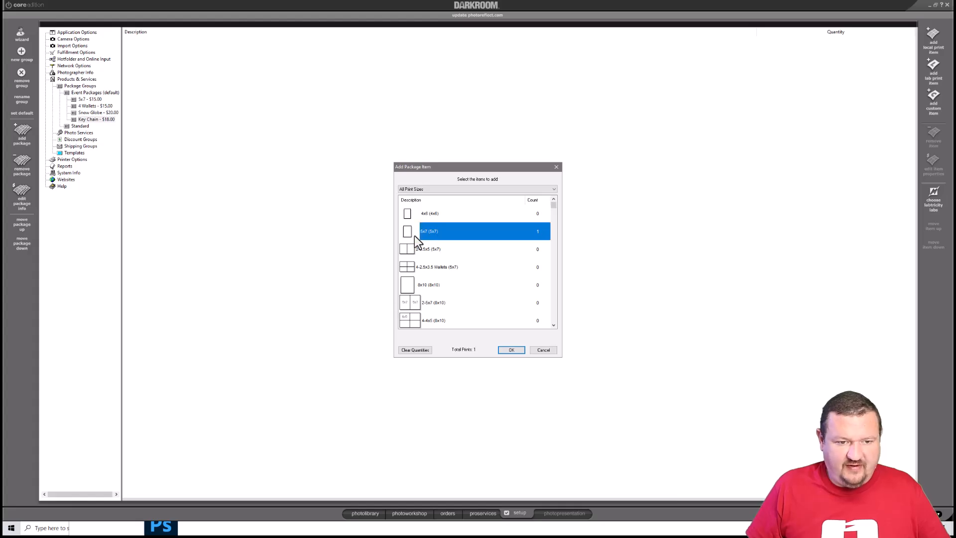
{"action": "left_click", "coordinate": [518, 349]}
- Make the Key Chain package's 5x7 item always use the 2up 2x3 border from My Templates
{"action": "double_click", "coordinate": [183, 61]}
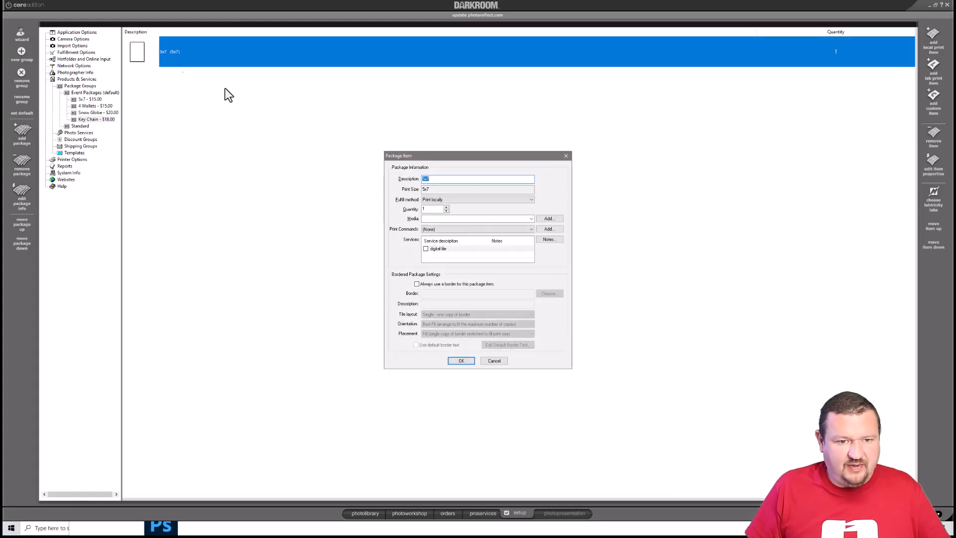
{"action": "left_click", "coordinate": [471, 285]}
{"action": "left_click", "coordinate": [555, 294]}
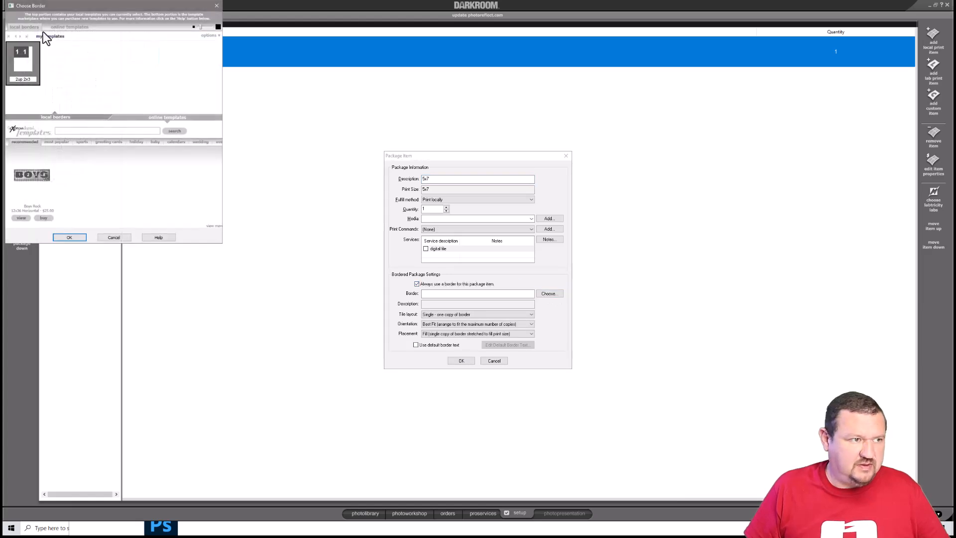
{"action": "left_click", "coordinate": [73, 237]}
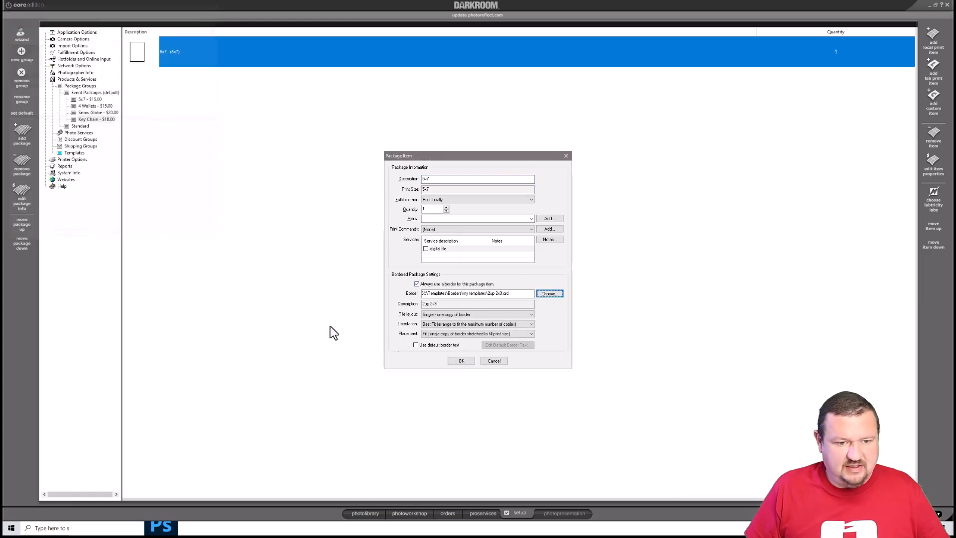
{"action": "left_click", "coordinate": [462, 361]}
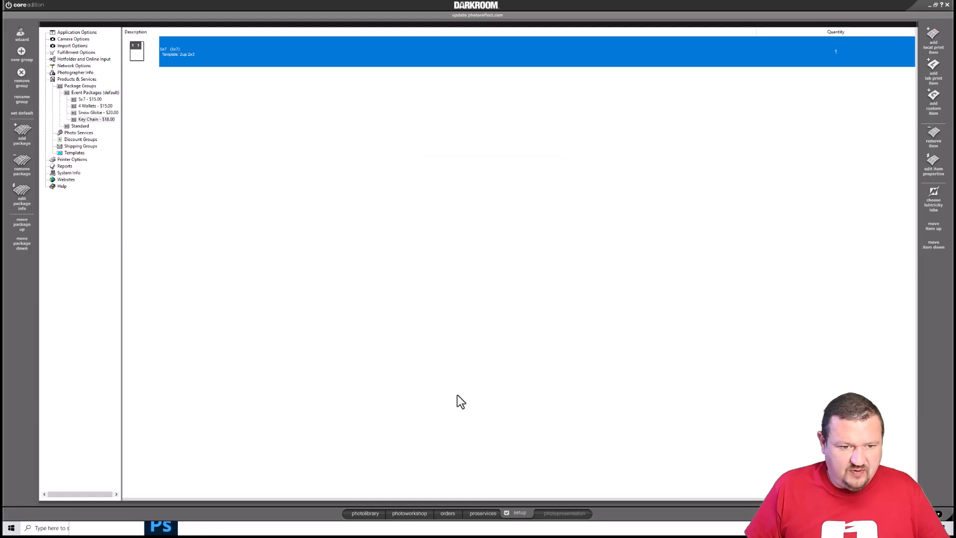
- Open img_0845.jpg in the photoworkshop and show its correction settings
{"action": "left_click", "coordinate": [402, 516]}
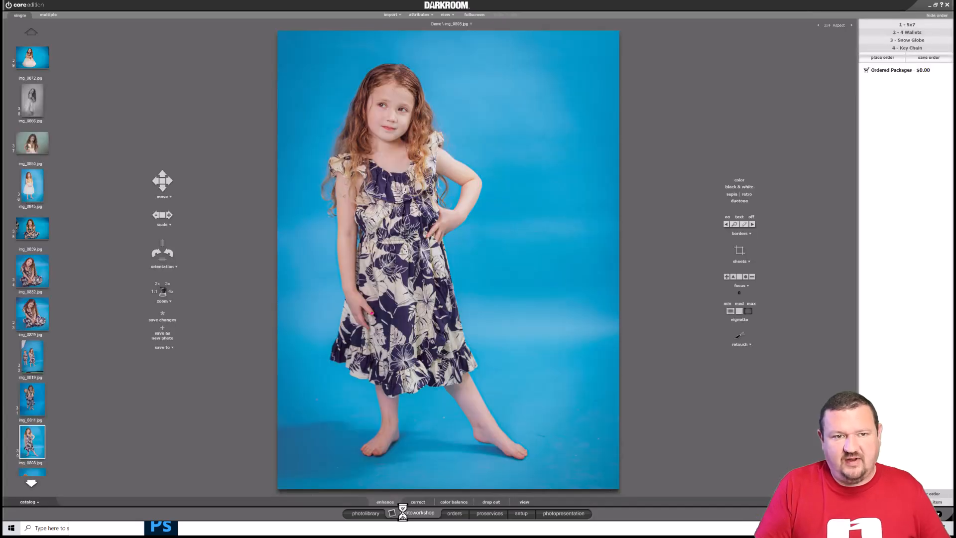
{"action": "left_click", "coordinate": [32, 185]}
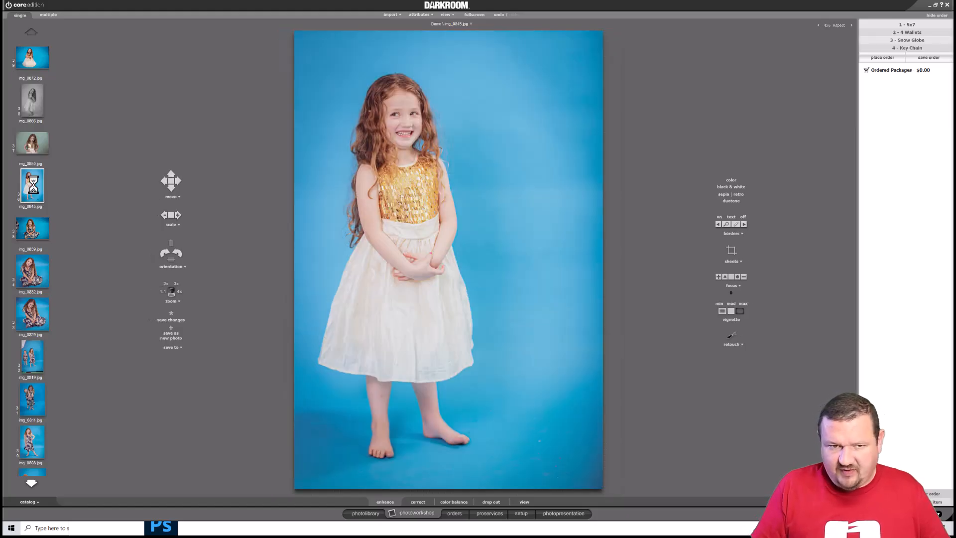
{"action": "left_click", "coordinate": [411, 503]}
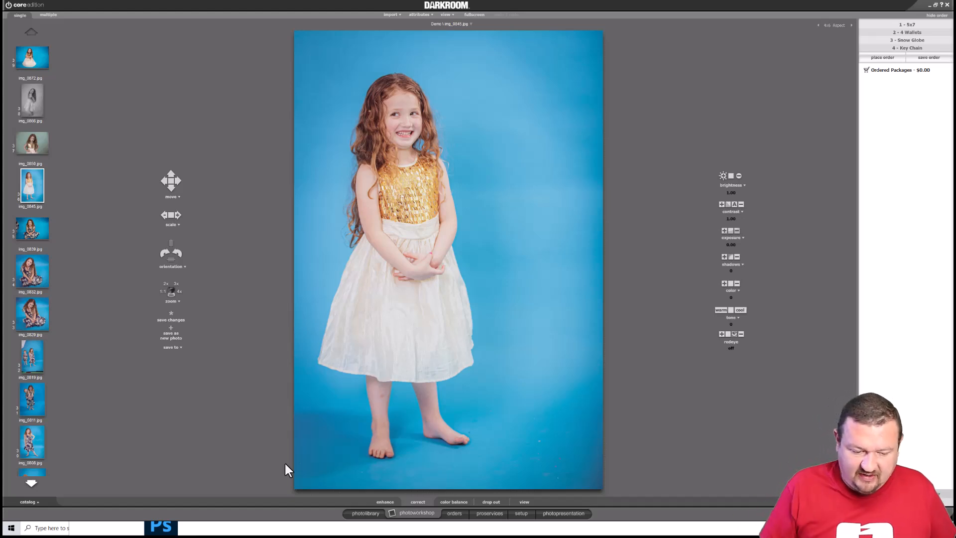
- Create a new vertical 5x7 border named Ball Ornament in the My Templates group
{"action": "left_click", "coordinate": [521, 513]}
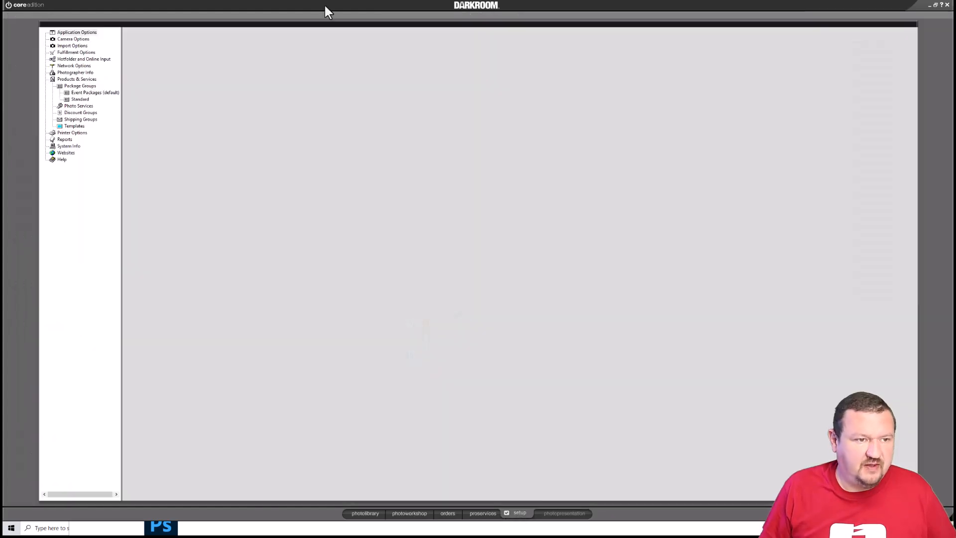
{"action": "left_click", "coordinate": [72, 126]}
{"action": "left_click", "coordinate": [82, 154]}
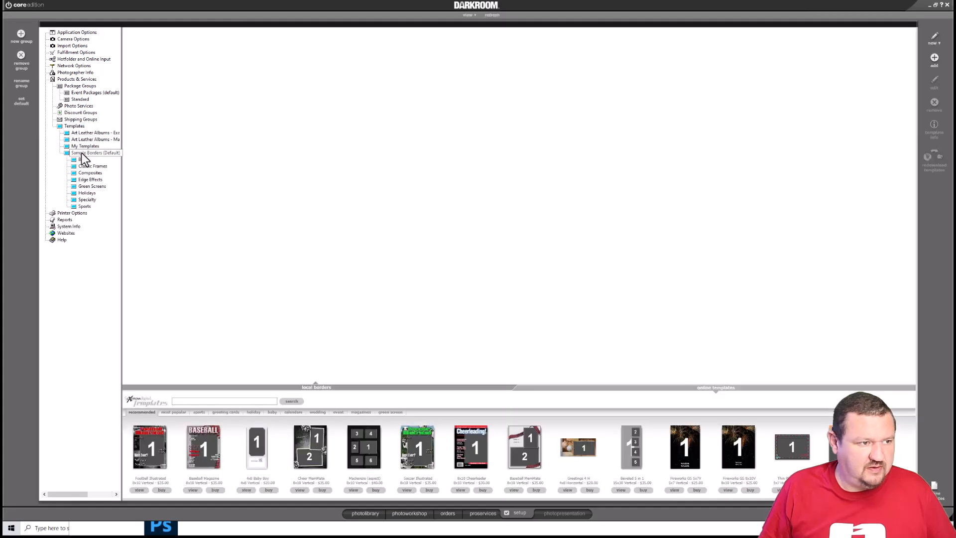
{"action": "left_click", "coordinate": [83, 146]}
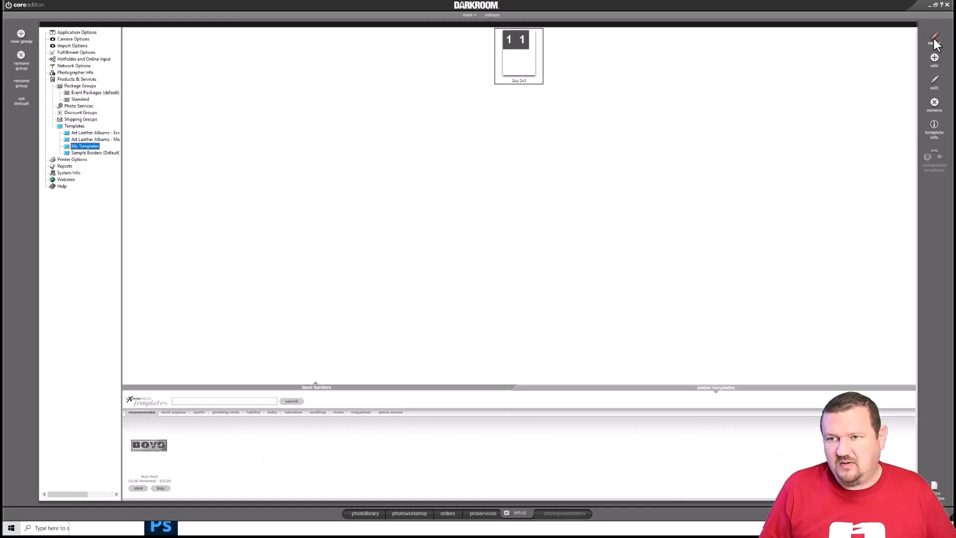
{"action": "left_click", "coordinate": [936, 42]}
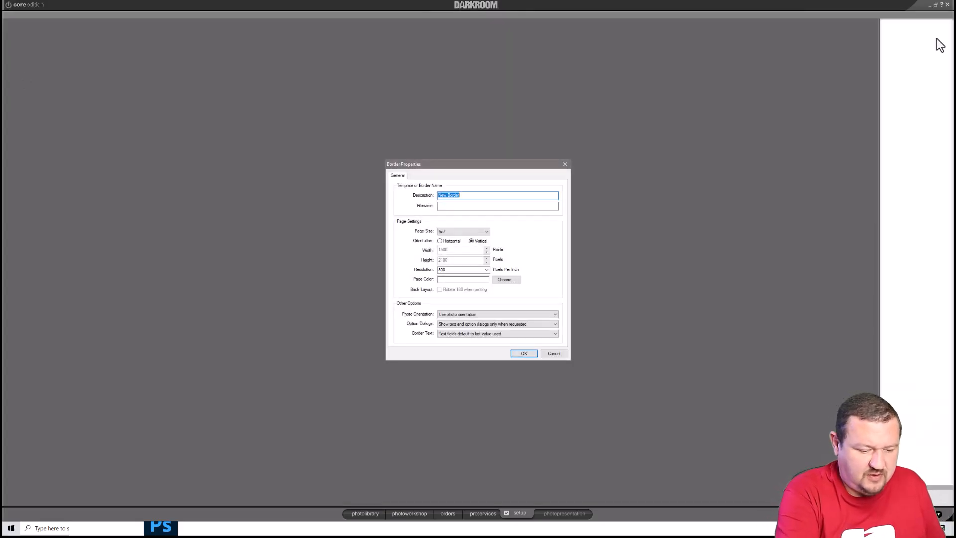
{"action": "type", "text": "Ball Ornament"}
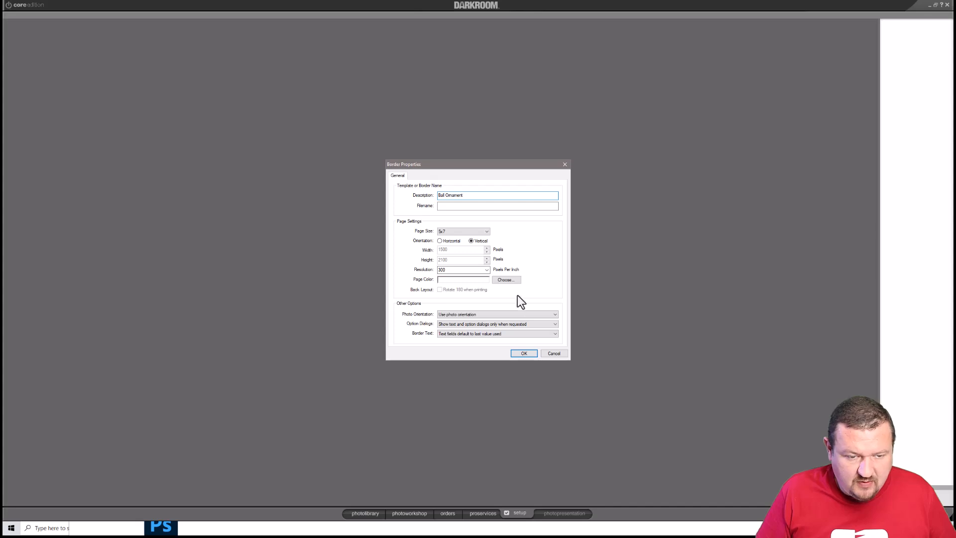
{"action": "left_click", "coordinate": [523, 354]}
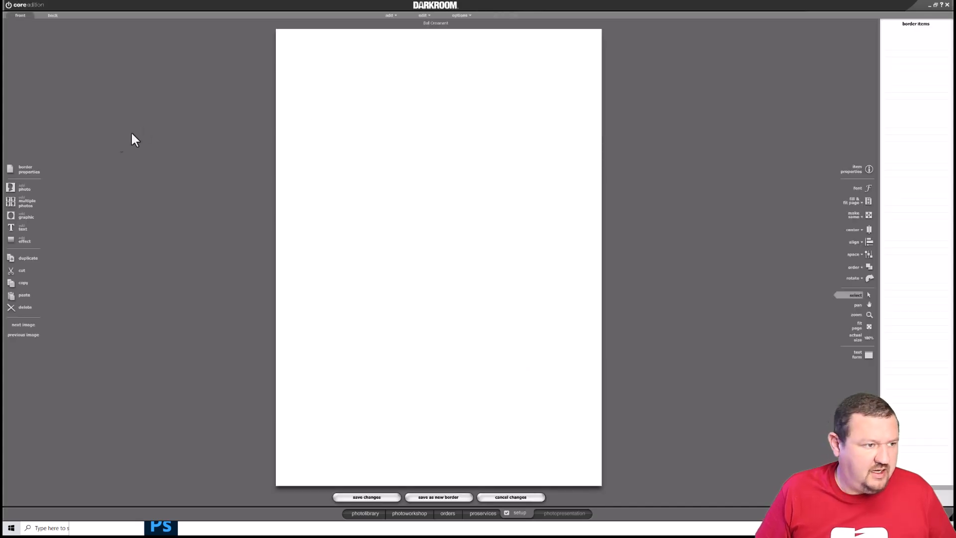
- Start adding a photo to the Ball Ornament border with a width and height of 2.5 inches
{"action": "left_click", "coordinate": [11, 187]}
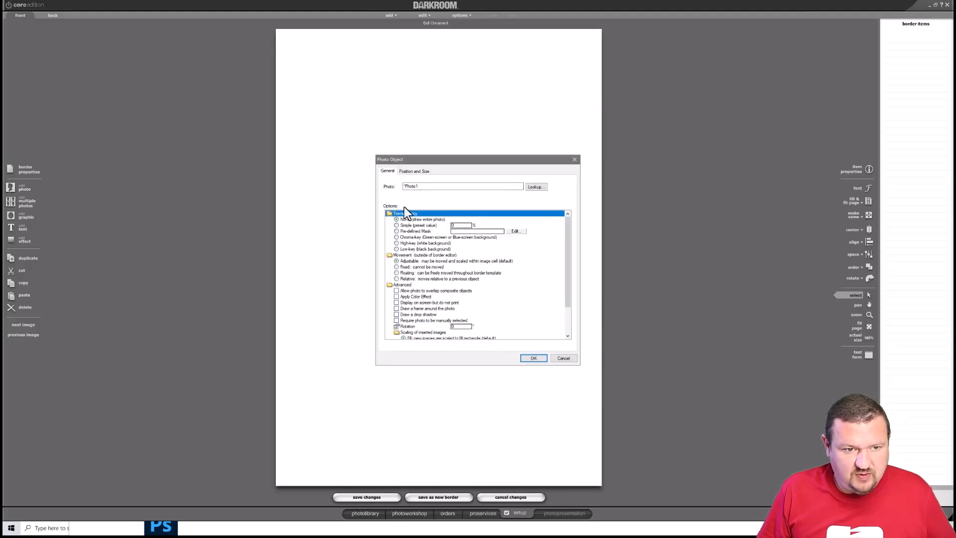
{"action": "left_click", "coordinate": [413, 170]}
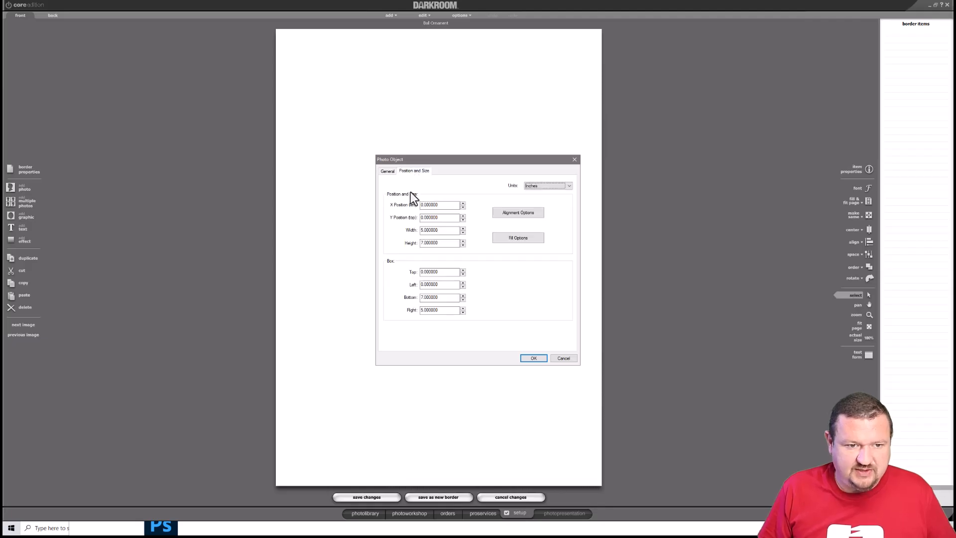
{"action": "double_click", "coordinate": [446, 230]}
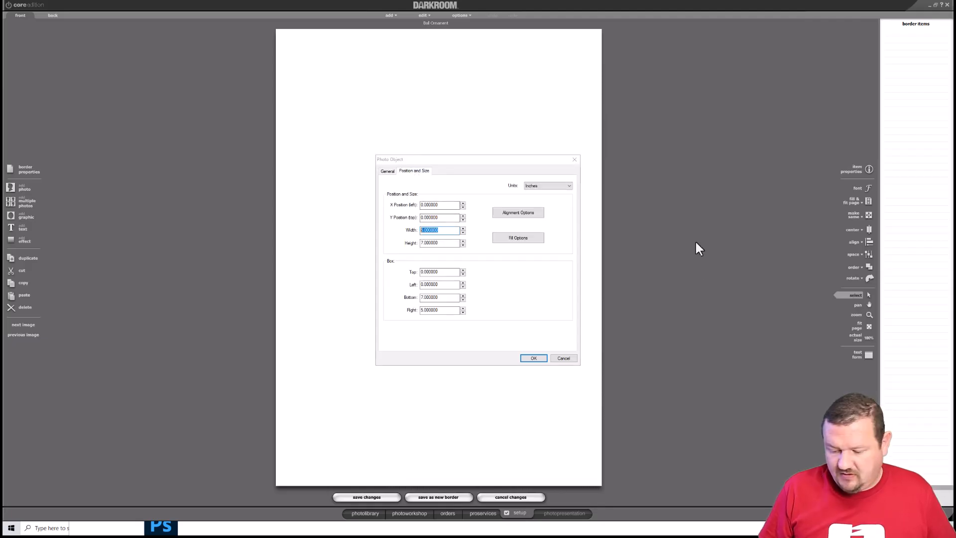
{"action": "type", "text": "2.5"}
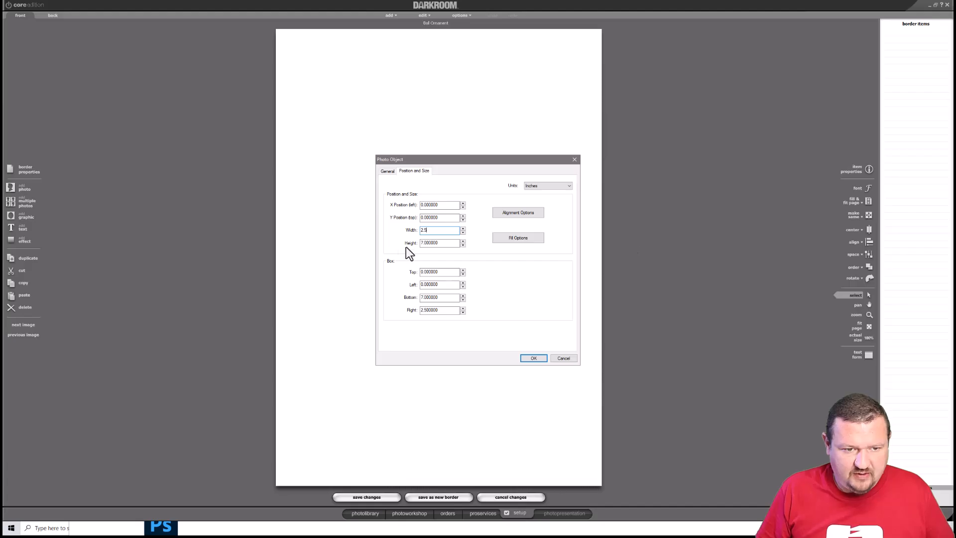
{"action": "double_click", "coordinate": [443, 241]}
{"action": "type", "text": "2.5"}
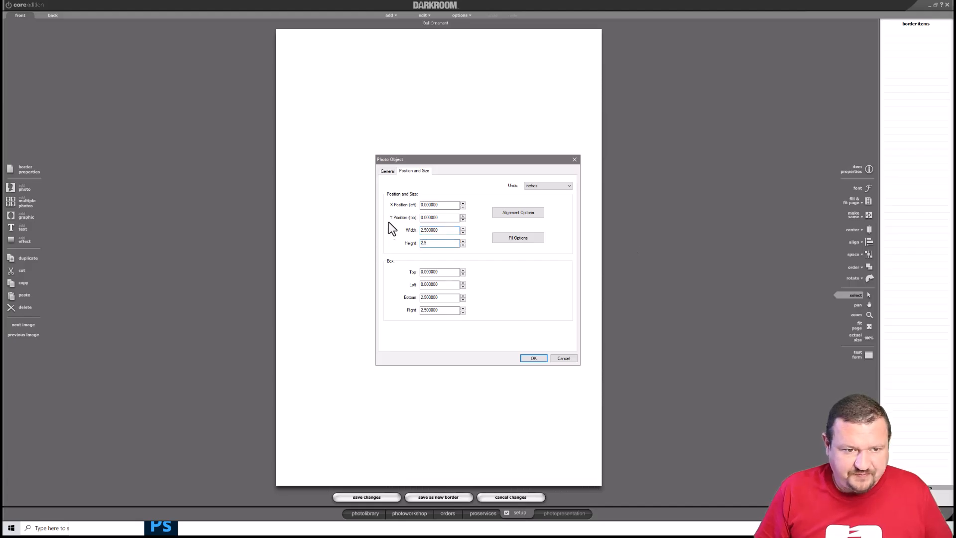
- Increase the new photo's width and height to 2.55 inches
{"action": "double_click", "coordinate": [444, 204]}
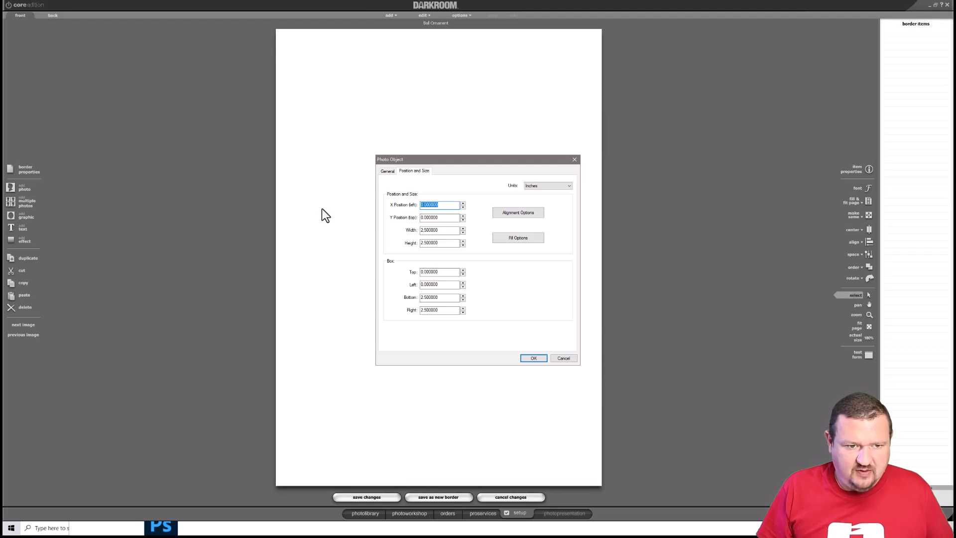
{"action": "left_click_drag", "start_coordinate": [440, 230], "coordinate": [427, 230]}
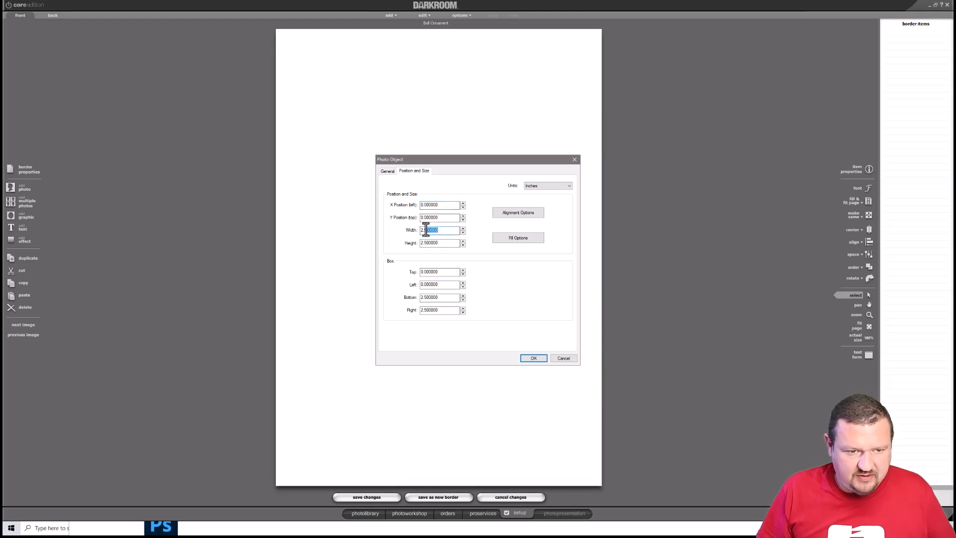
{"action": "type", "text": "55"}
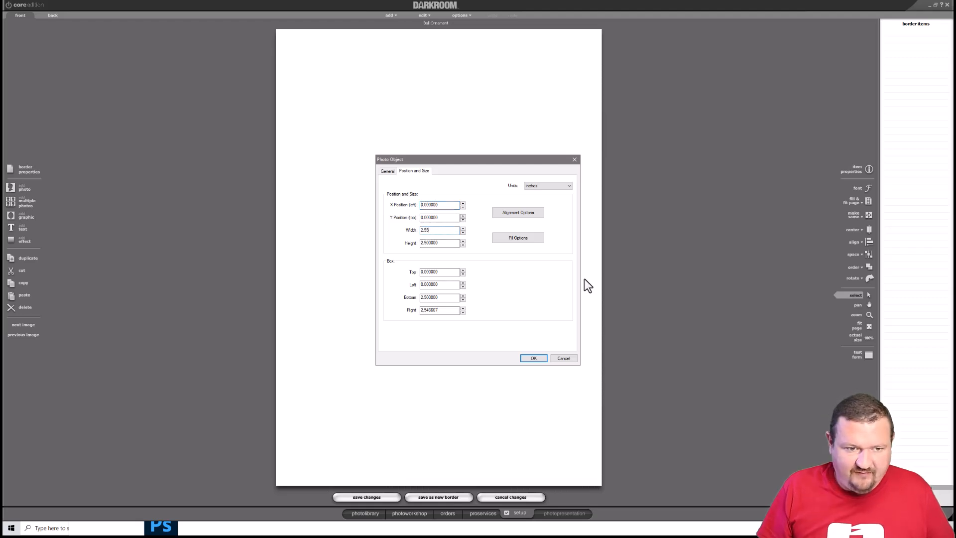
{"action": "left_click", "coordinate": [443, 243]}
{"action": "key", "text": "BackSpace"}
{"action": "key", "text": "BackSpace"}
{"action": "key", "text": "BackSpace"}
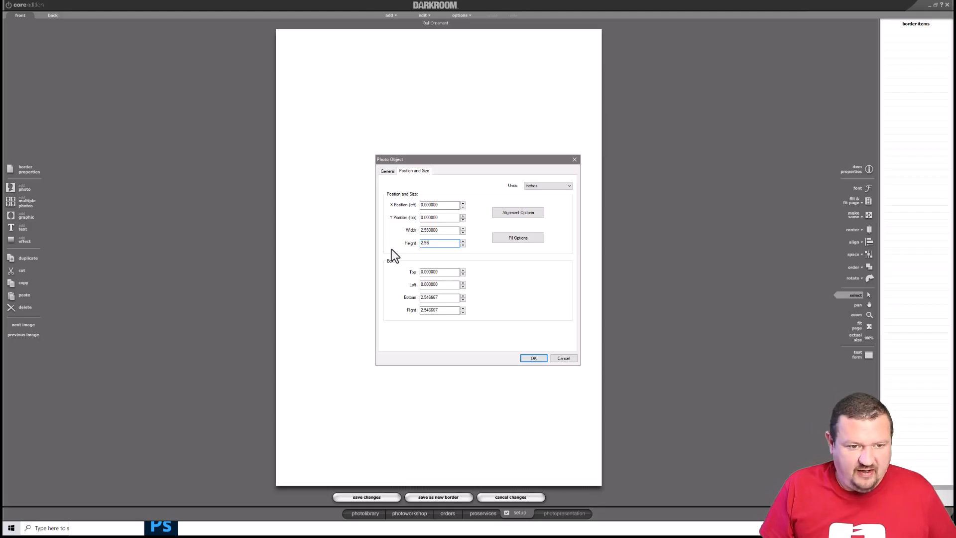
- Set the photo's X position to 0.25 inches and its Y position to 25 inches
{"action": "double_click", "coordinate": [429, 205]}
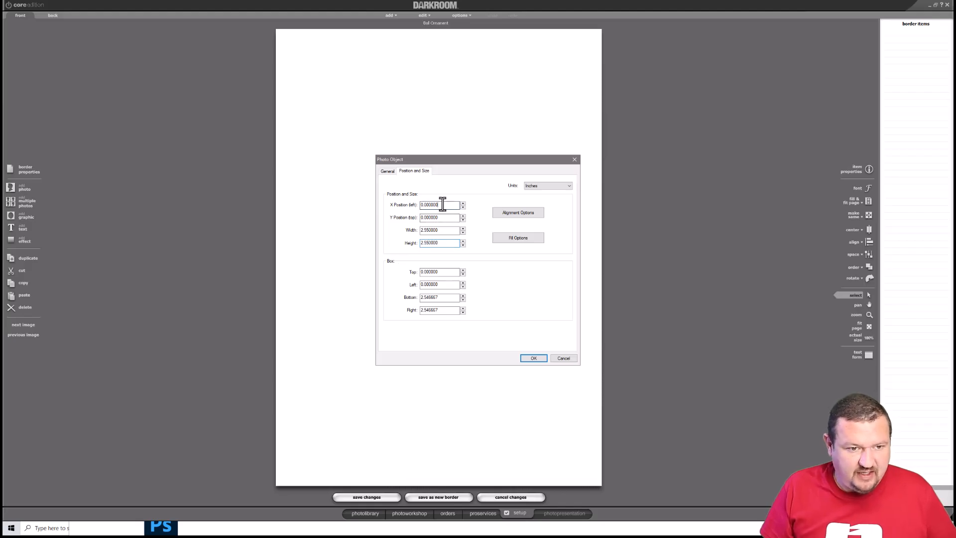
{"action": "type", "text": "25"}
{"action": "key", "text": "BackSpace"}
{"action": "key", "text": "BackSpace"}
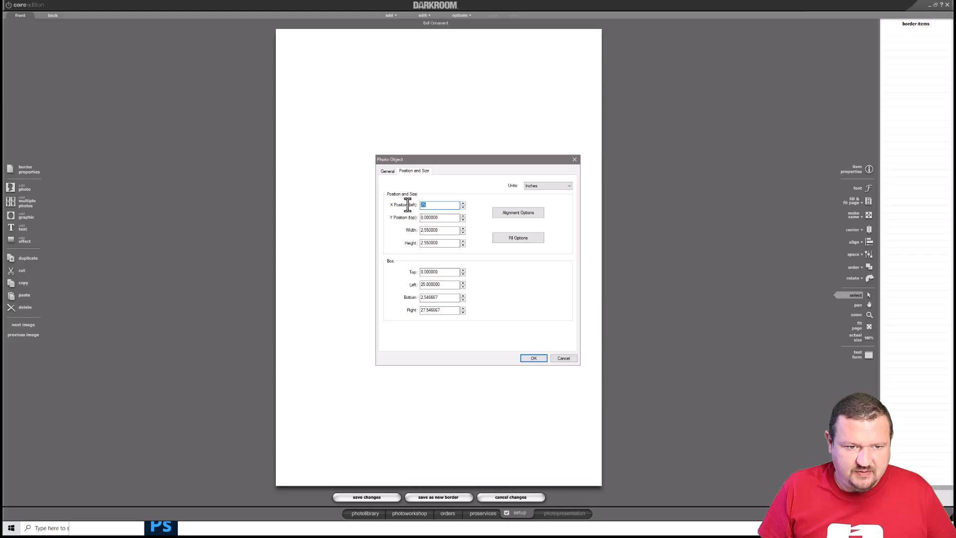
{"action": "key", "text": "BackSpace"}
{"action": "key", "text": "BackSpace"}
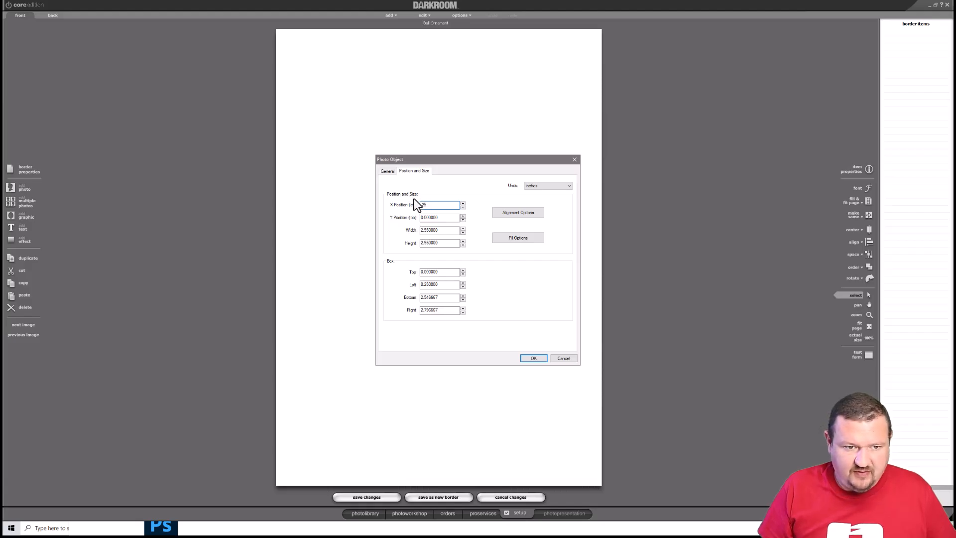
{"action": "key", "text": "Tab"}
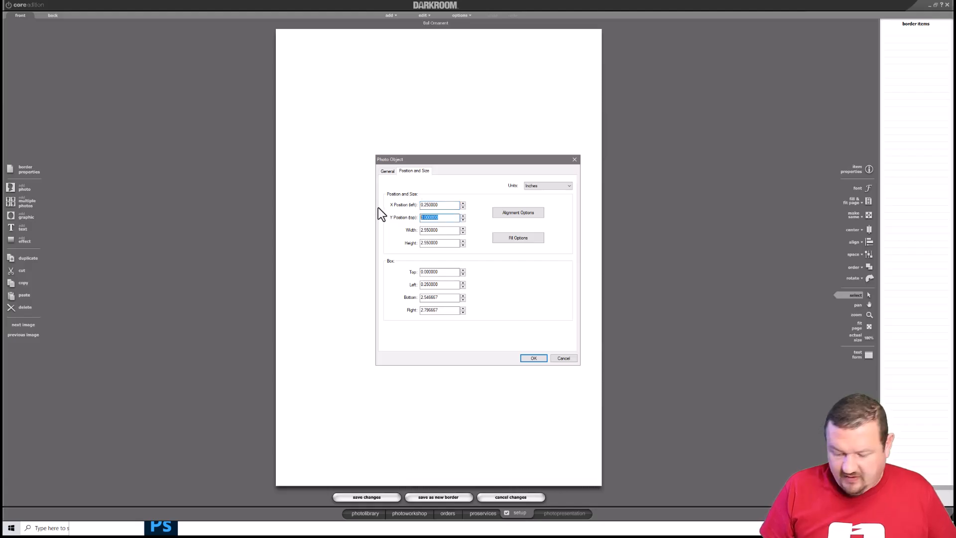
{"action": "type", "text": "25"}
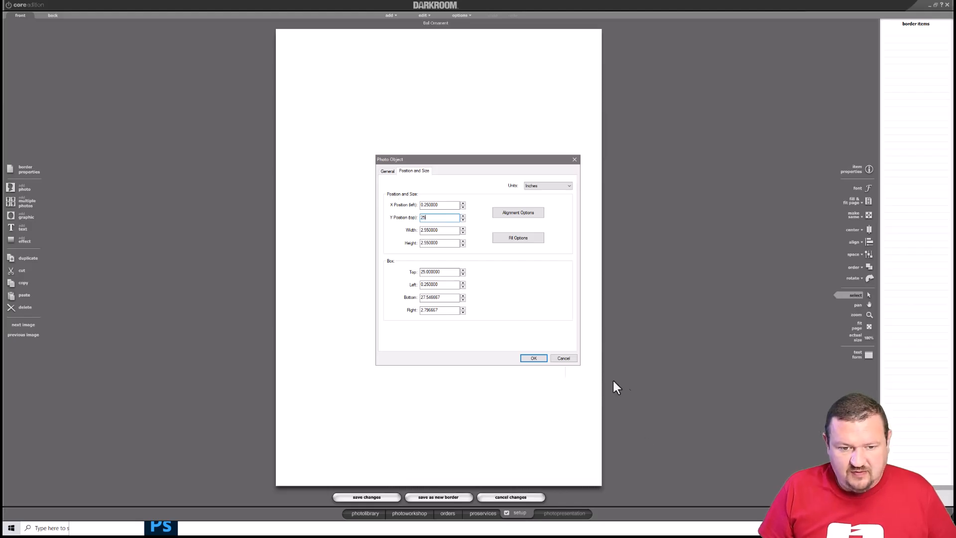
{"action": "left_click", "coordinate": [532, 358]}
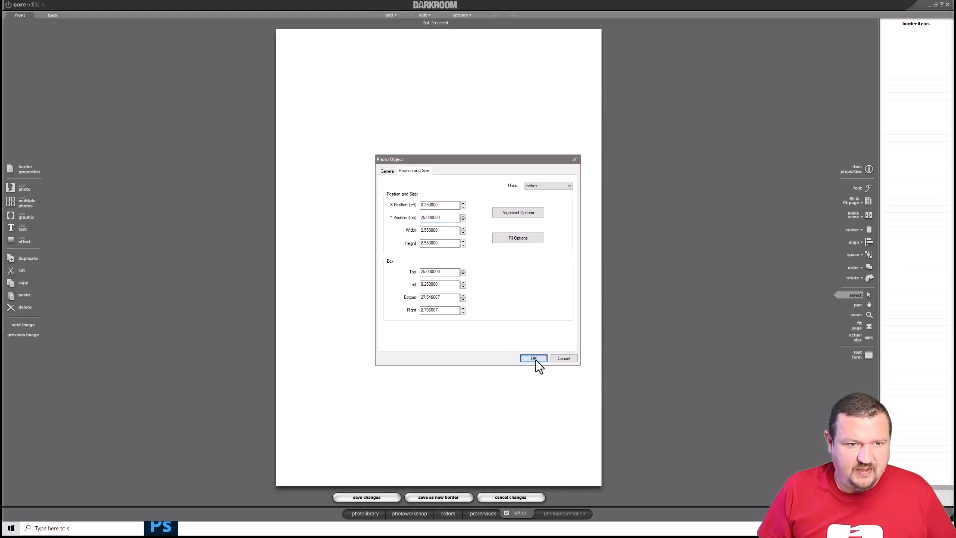
- Apply the predefined Circle mask to the photo and place it on the border page
{"action": "left_click", "coordinate": [387, 171]}
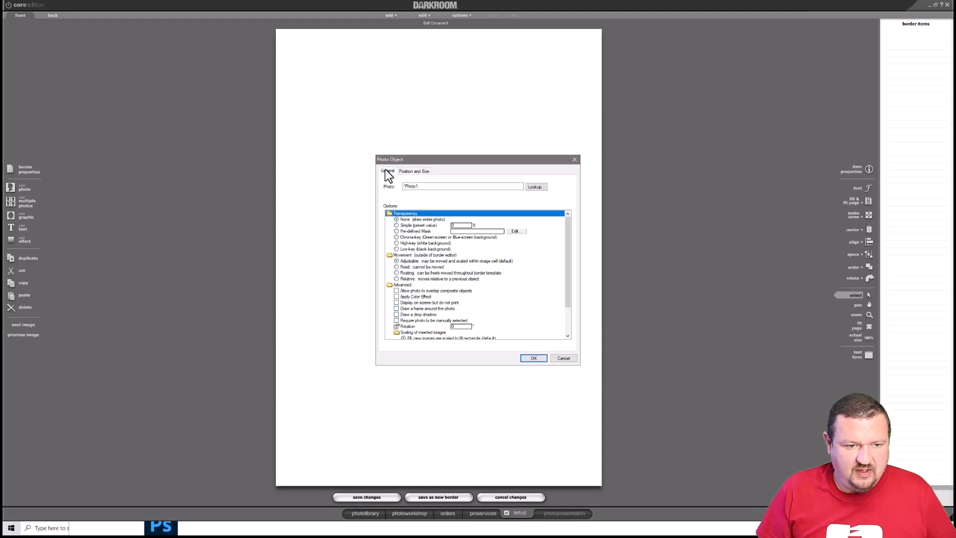
{"action": "left_click", "coordinate": [405, 231]}
{"action": "left_click", "coordinate": [516, 232]}
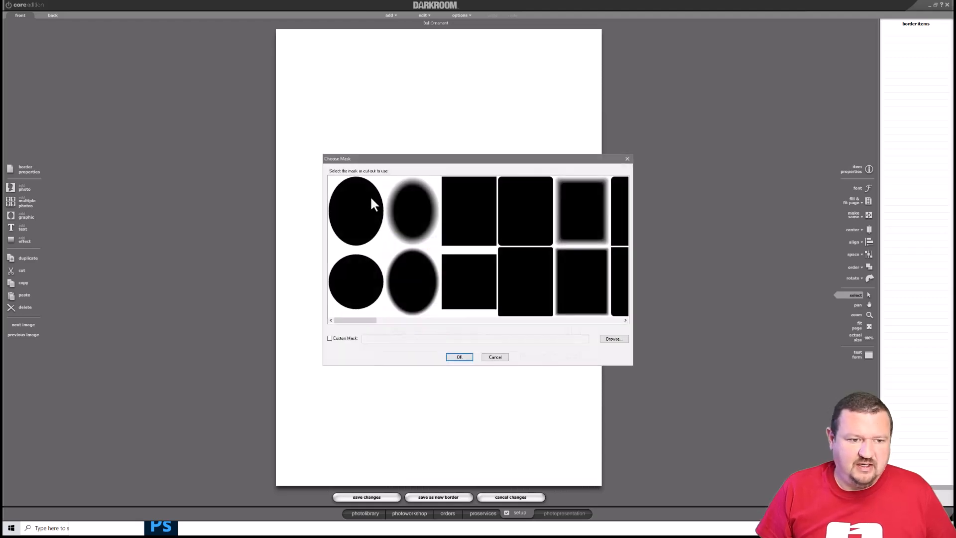
{"action": "left_click", "coordinate": [364, 302]}
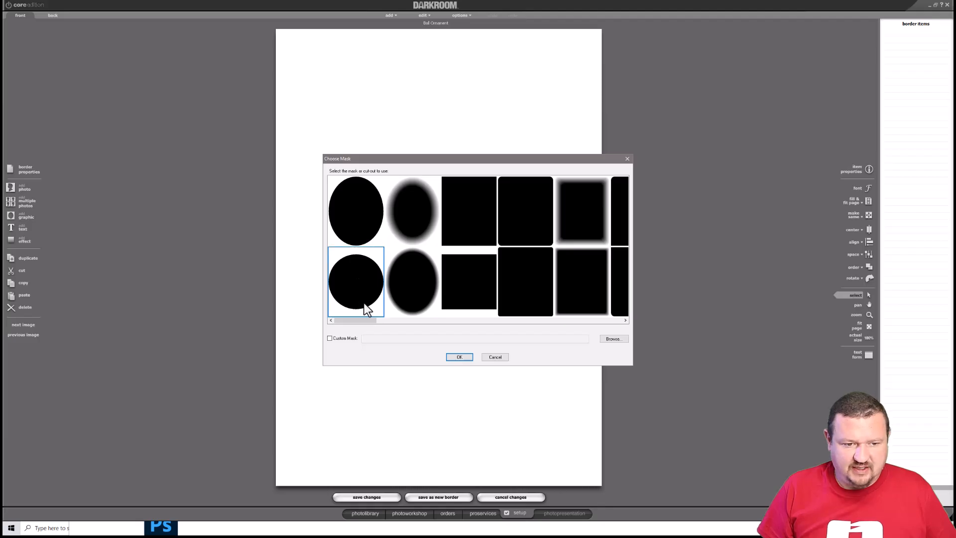
{"action": "left_click", "coordinate": [460, 357]}
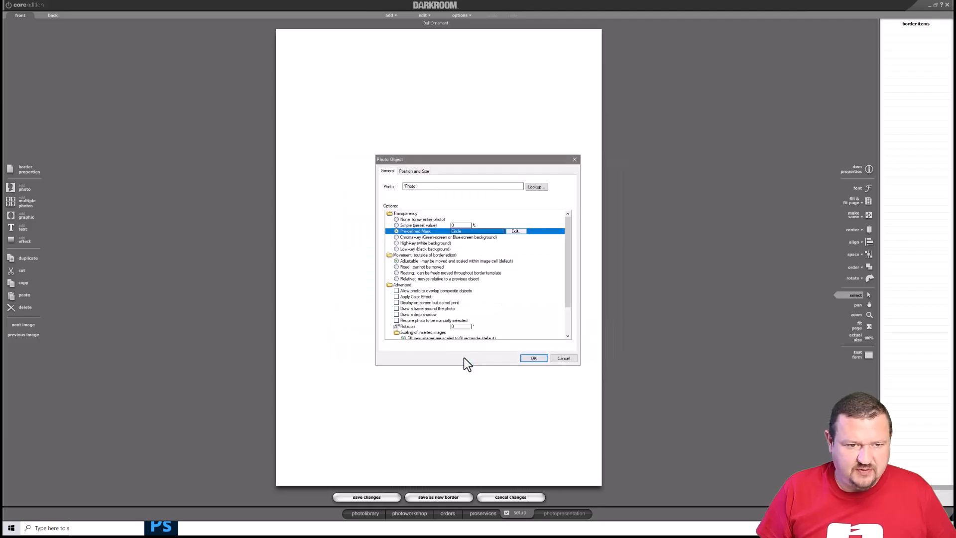
{"action": "left_click", "coordinate": [532, 358]}
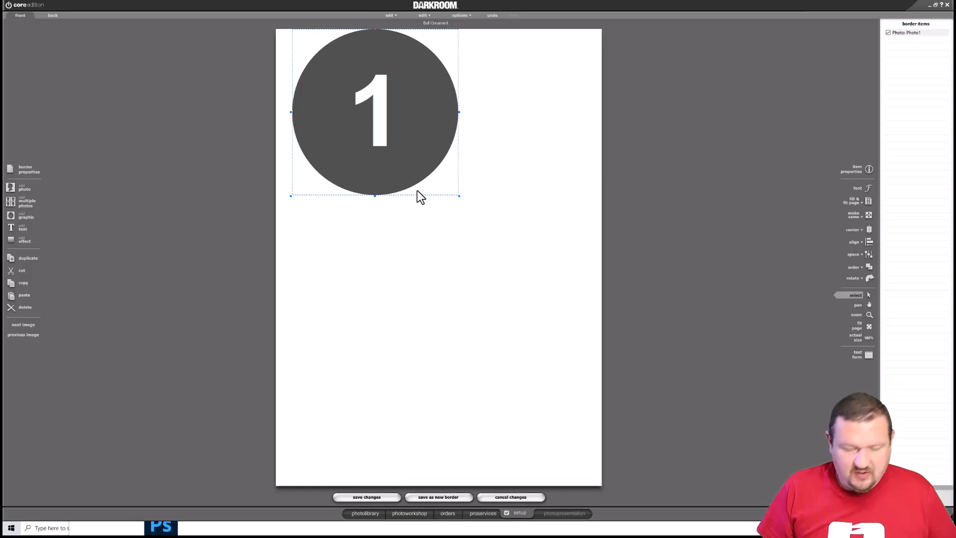
- Nudge the circular photo slightly down and to the left, keeping a small margin from the page's top-left corner
{"action": "key", "text": "Down"}
{"action": "key", "text": "Down"}
{"action": "key", "text": "Down"}
{"action": "key", "text": "Down"}
{"action": "key", "text": "Down"}
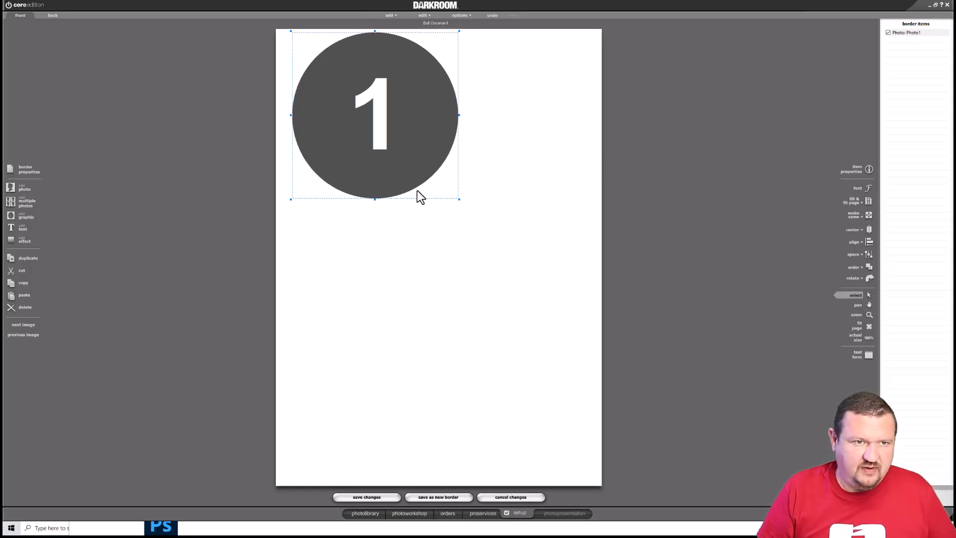
{"action": "key", "text": "Down"}
{"action": "key", "text": "Left"}
{"action": "key", "text": "Left"}
{"action": "key", "text": "Left"}
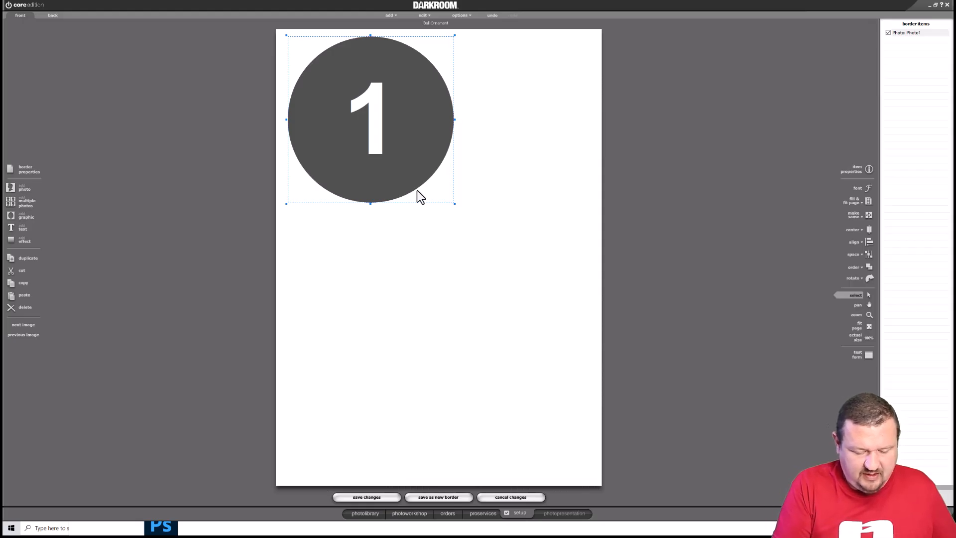
- Paste a copy of the circular photo and leave only the copy ticked in the border items
{"action": "key", "text": "ctrl+v"}
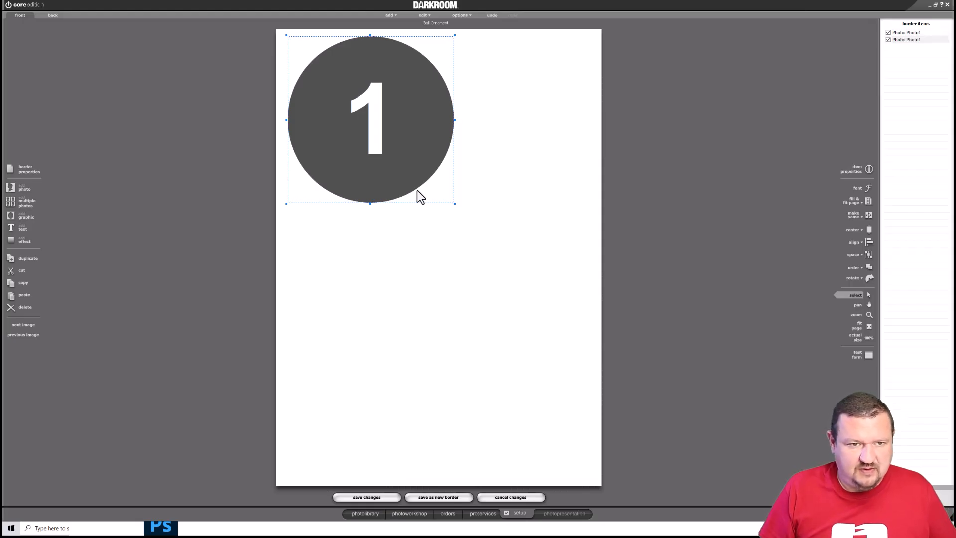
{"action": "left_click", "coordinate": [918, 39]}
{"action": "left_click", "coordinate": [888, 33]}
- Move the copied circle straight down to sit just below the original with a small gap, and save the layout as a new border
{"action": "key", "text": "Down"}
{"action": "key", "text": "Down"}
{"action": "key", "text": "Down"}
{"action": "key", "text": "Down"}
{"action": "key", "text": "Down"}
{"action": "key", "text": "Down"}
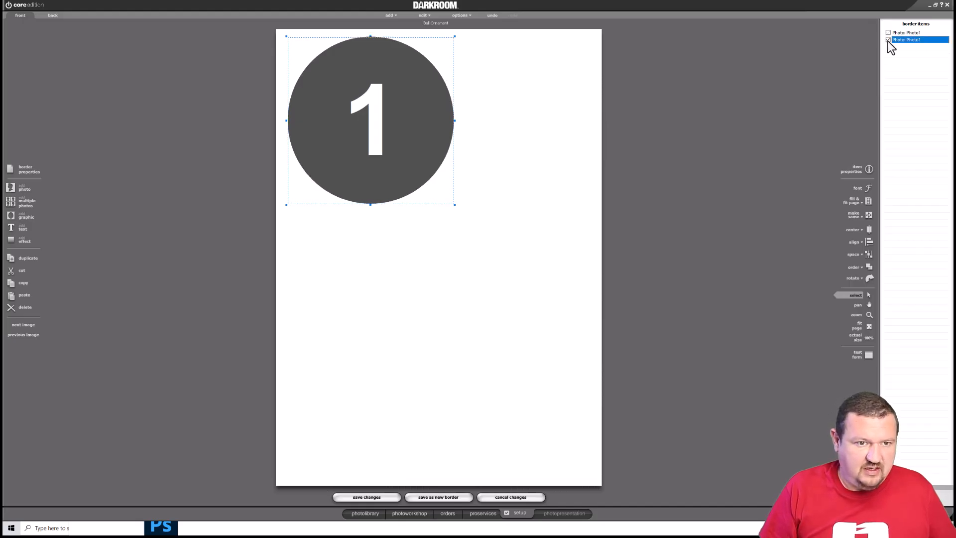
{"action": "key", "text": "Down"}
{"action": "key", "text": "Down"}
{"action": "key", "text": "Down"}
{"action": "key", "text": "Down"}
{"action": "key", "text": "Down"}
{"action": "key", "text": "Down"}
{"action": "key", "text": "Down"}
{"action": "key", "text": "Down"}
{"action": "key", "text": "Down"}
{"action": "key", "text": "Down"}
{"action": "key", "text": "Down"}
{"action": "key", "text": "Down"}
{"action": "key", "text": "Down"}
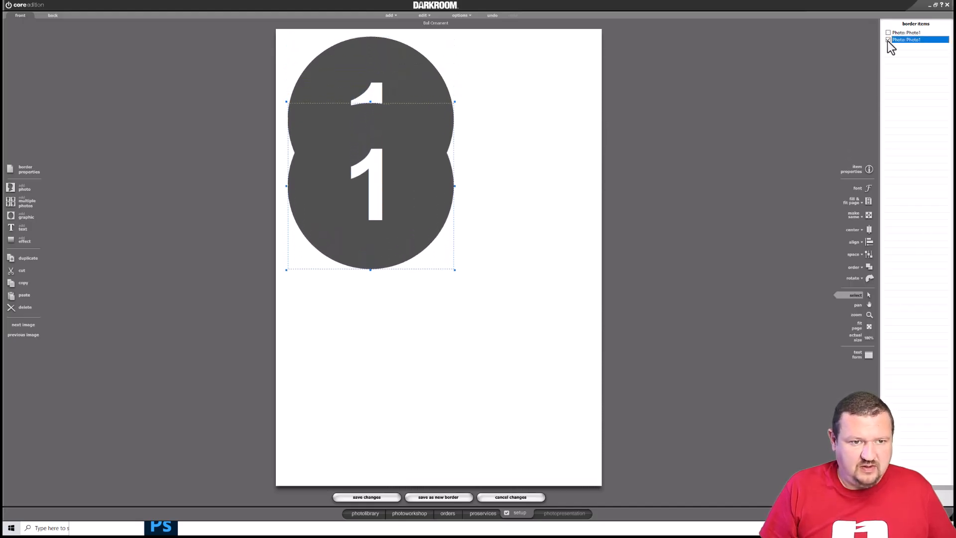
{"action": "key", "text": "Down"}
{"action": "key", "text": "Down"}
{"action": "key", "text": "Down"}
{"action": "key", "text": "Down"}
{"action": "key", "text": "Down"}
{"action": "key", "text": "Down"}
{"action": "key", "text": "Down"}
{"action": "key", "text": "Down"}
{"action": "key", "text": "Down"}
{"action": "key", "text": "Down"}
{"action": "key", "text": "Down"}
{"action": "key", "text": "Down"}
{"action": "key", "text": "Down"}
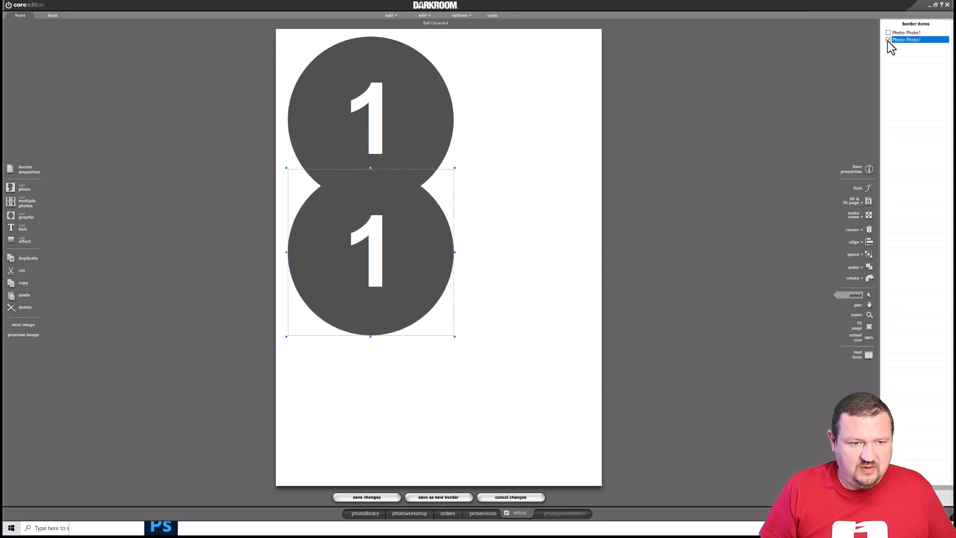
{"action": "key", "text": "Down"}
{"action": "key", "text": "Down"}
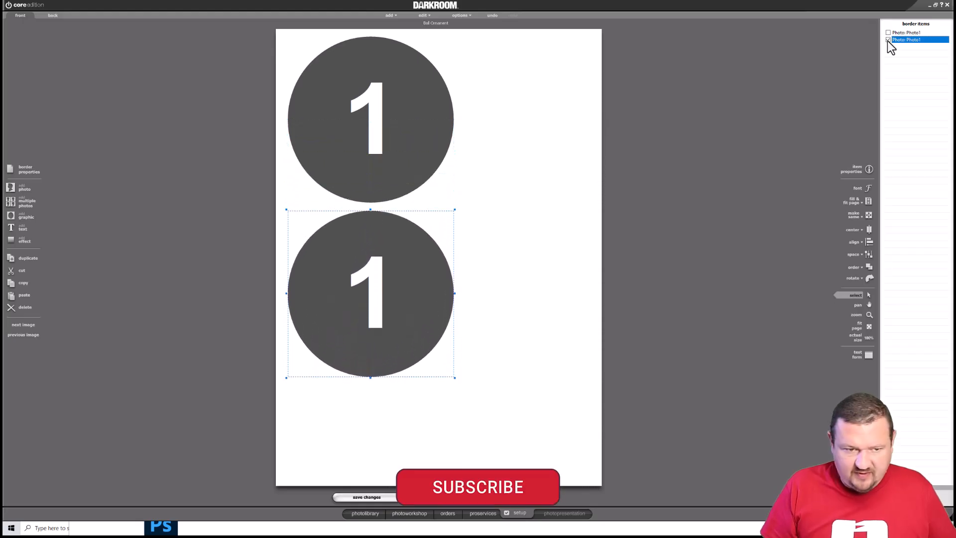
{"action": "key", "text": "Down"}
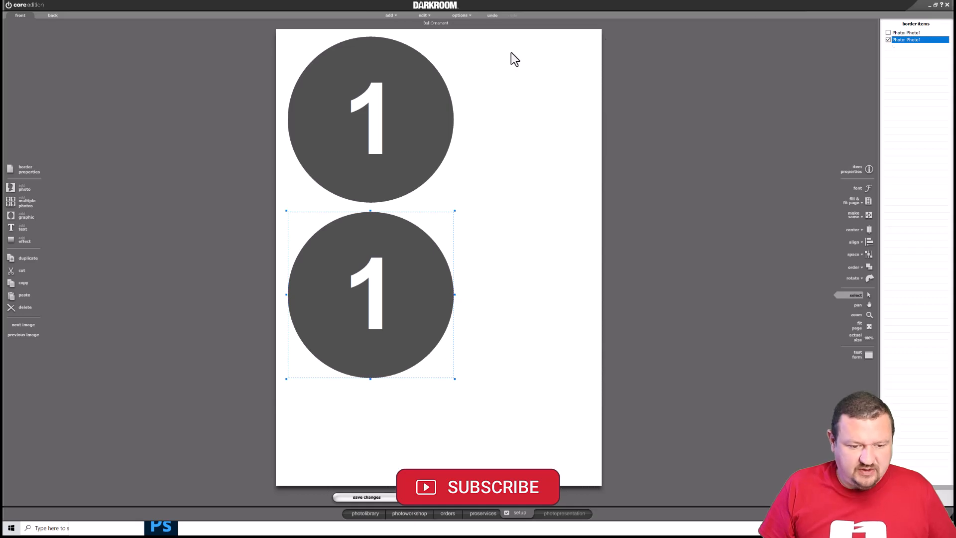
{"action": "left_click", "coordinate": [443, 497]}
{"action": "left_click", "coordinate": [567, 451]}
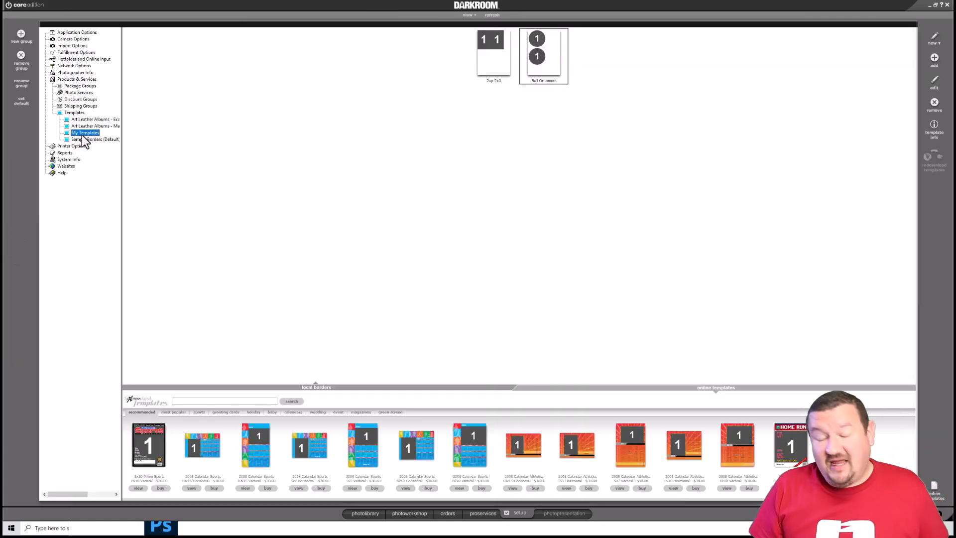
- Add a package named Ball Ornament with a price of $25 to the Event Packages group
{"action": "left_click", "coordinate": [69, 93]}
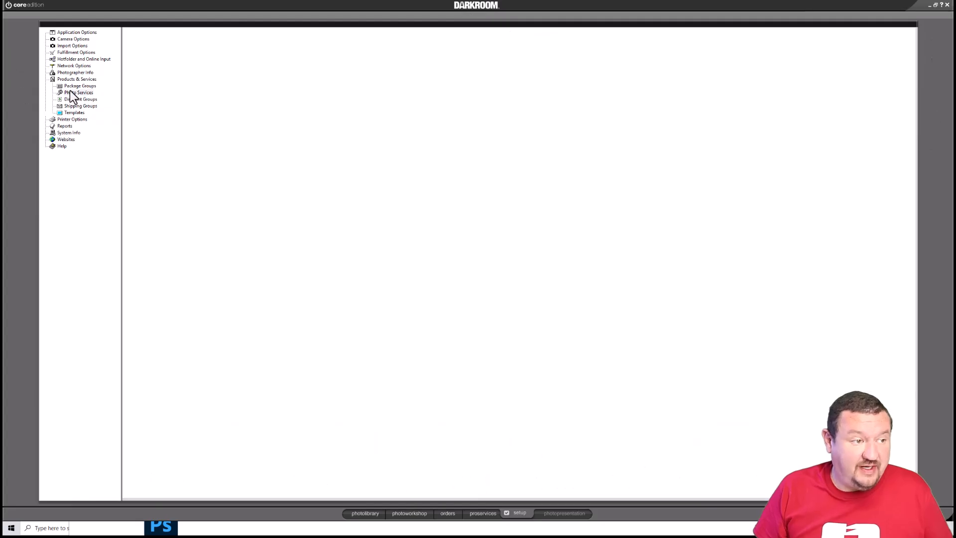
{"action": "left_click", "coordinate": [72, 87]}
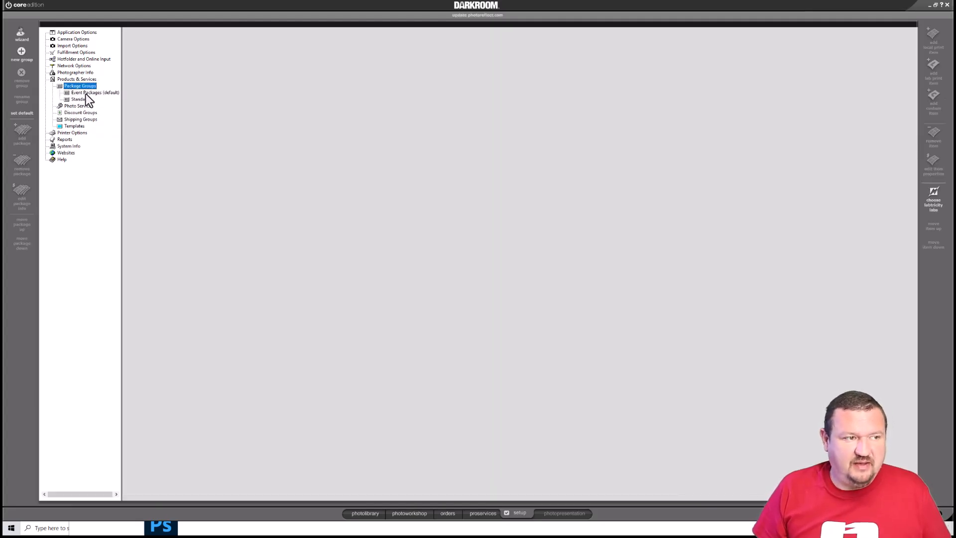
{"action": "left_click", "coordinate": [85, 93]}
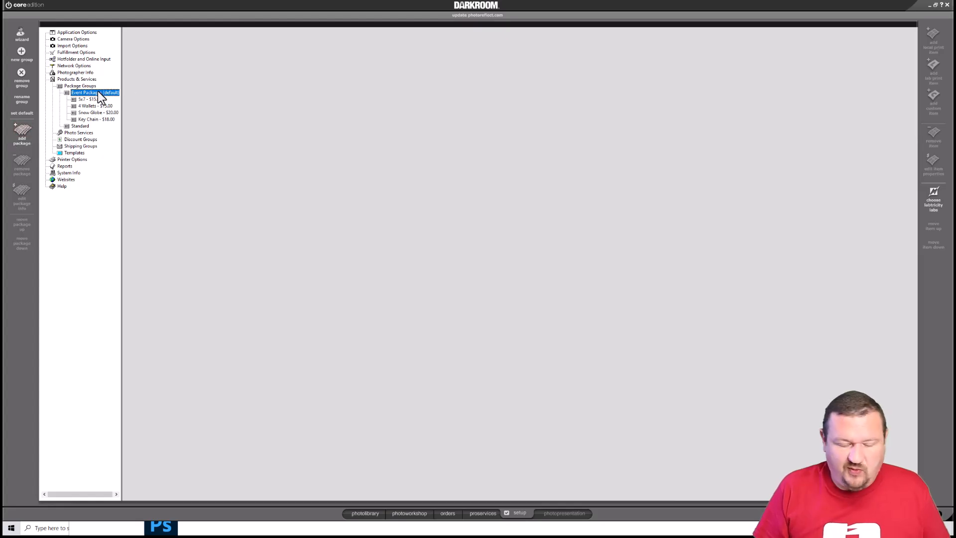
{"action": "left_click", "coordinate": [26, 133]}
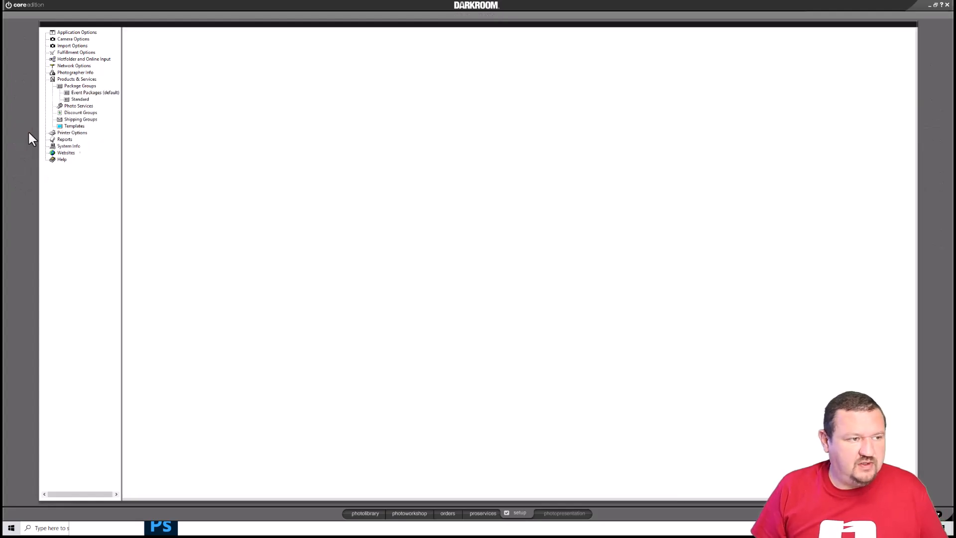
{"action": "type", "text": "Ball Ornament"}
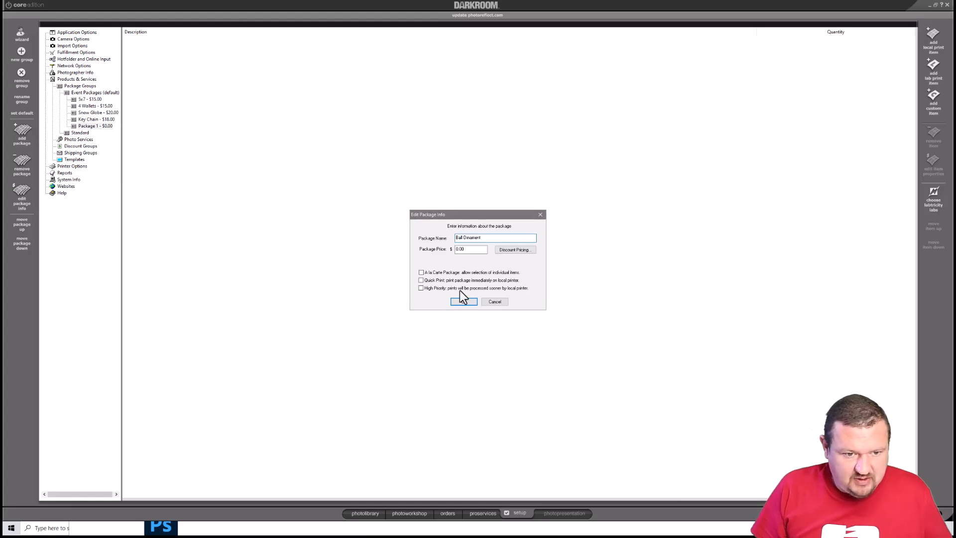
{"action": "left_click", "coordinate": [473, 251]}
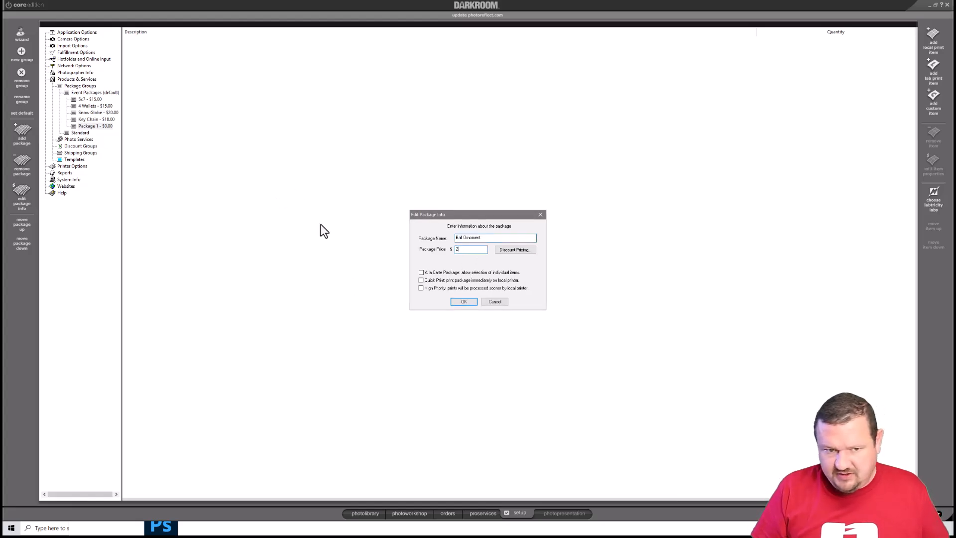
{"action": "type", "text": "25"}
{"action": "left_click", "coordinate": [471, 301]}
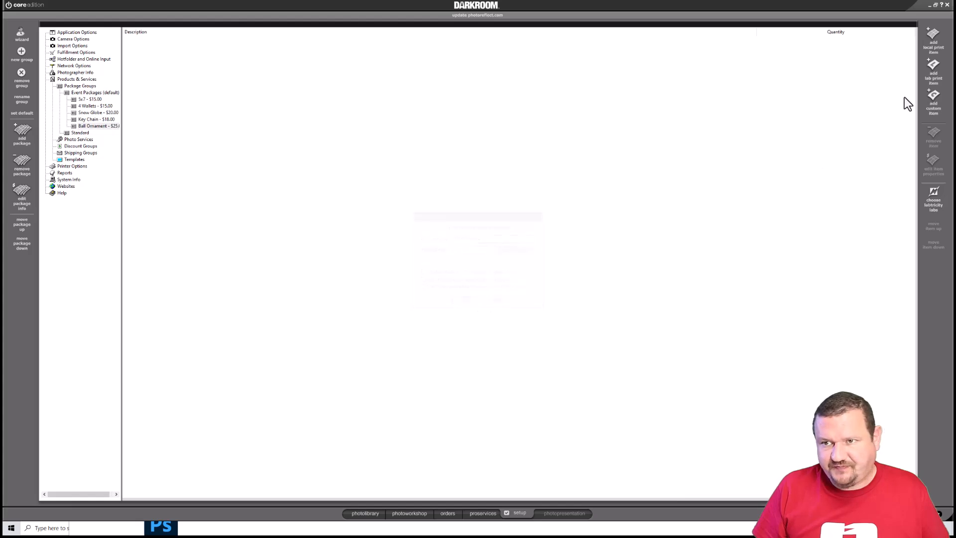
- Add one locally printed 5x7 item to the Ball Ornament package
{"action": "left_click", "coordinate": [936, 36]}
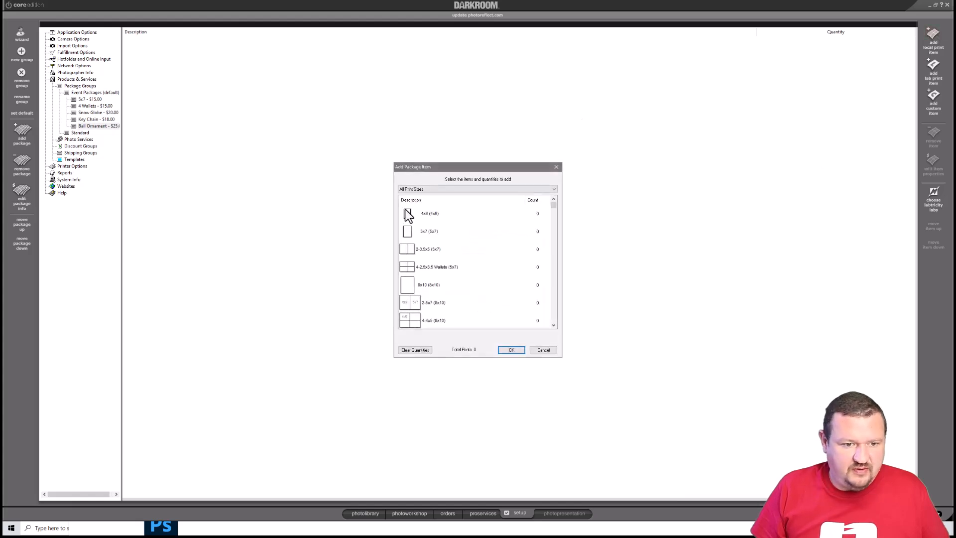
{"action": "left_click", "coordinate": [416, 232]}
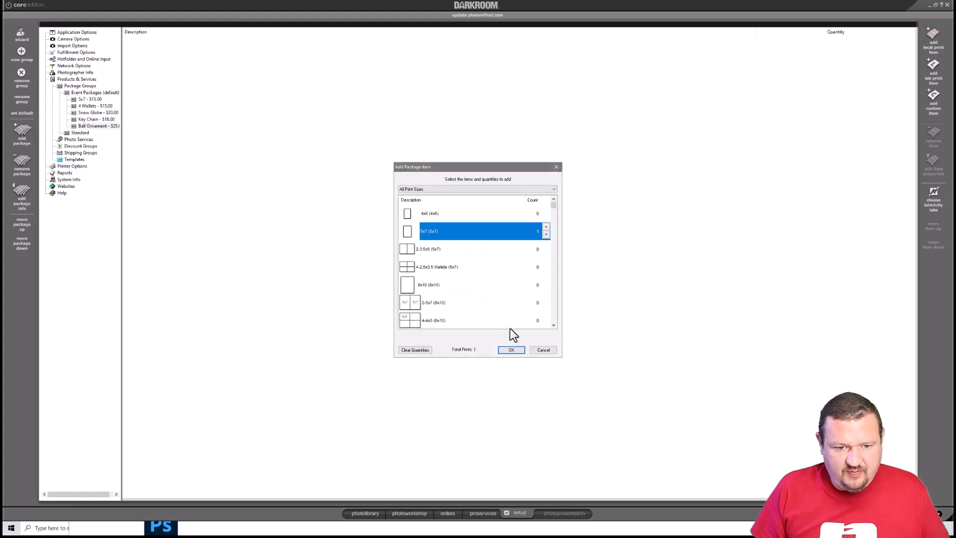
{"action": "left_click", "coordinate": [511, 350]}
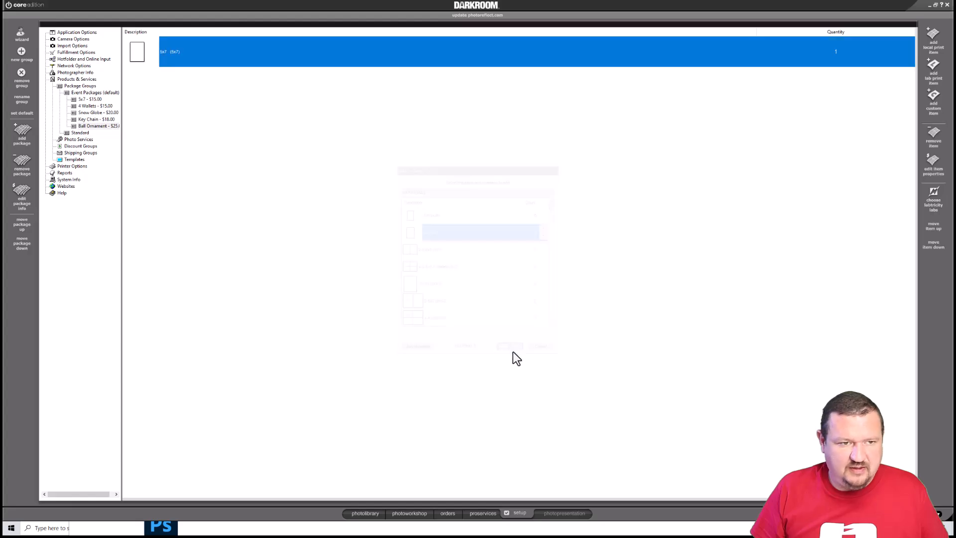
- Set the package's 5x7 item to always use a border and assign the Ball Ornament template to it
{"action": "double_click", "coordinate": [184, 56]}
{"action": "left_click", "coordinate": [481, 284]}
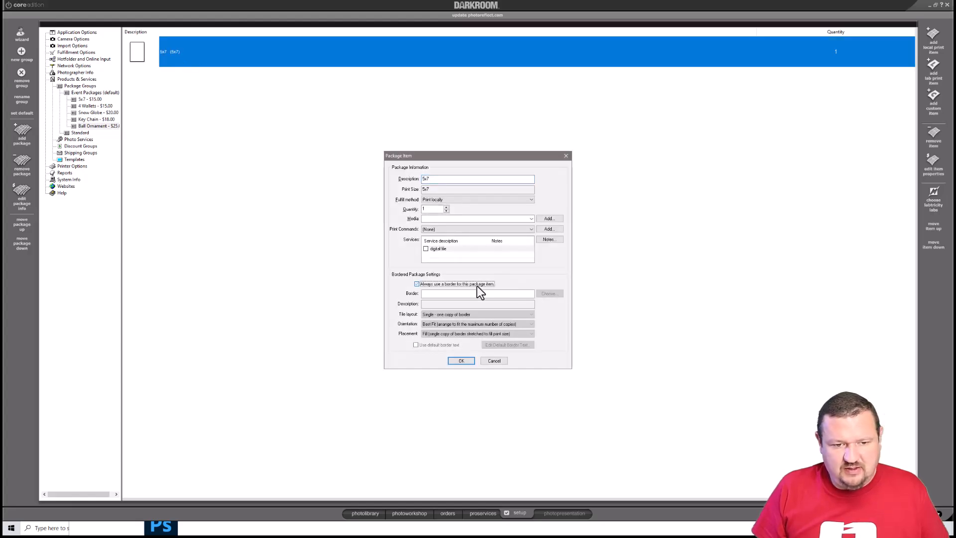
{"action": "left_click", "coordinate": [559, 294]}
{"action": "left_click", "coordinate": [421, 199]}
{"action": "left_click", "coordinate": [434, 375]}
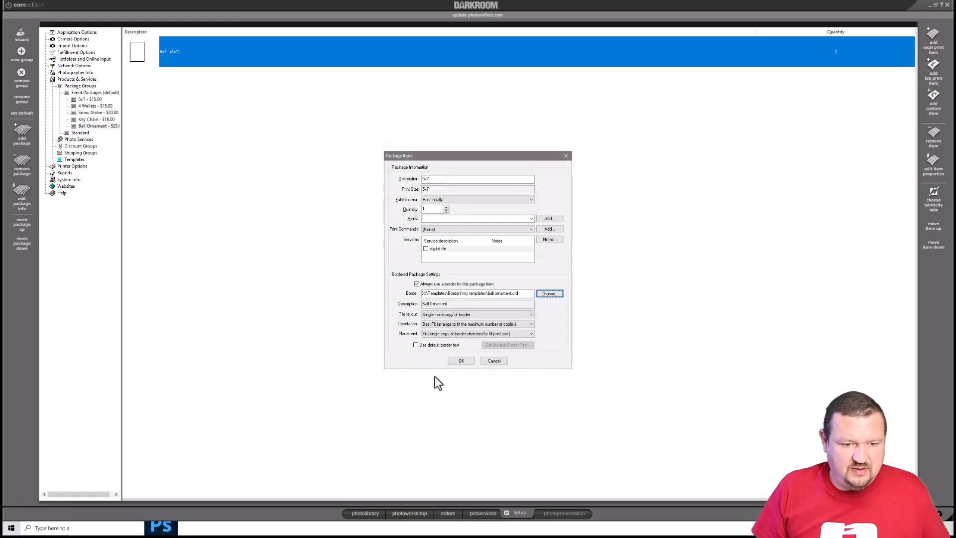
{"action": "left_click", "coordinate": [462, 361]}
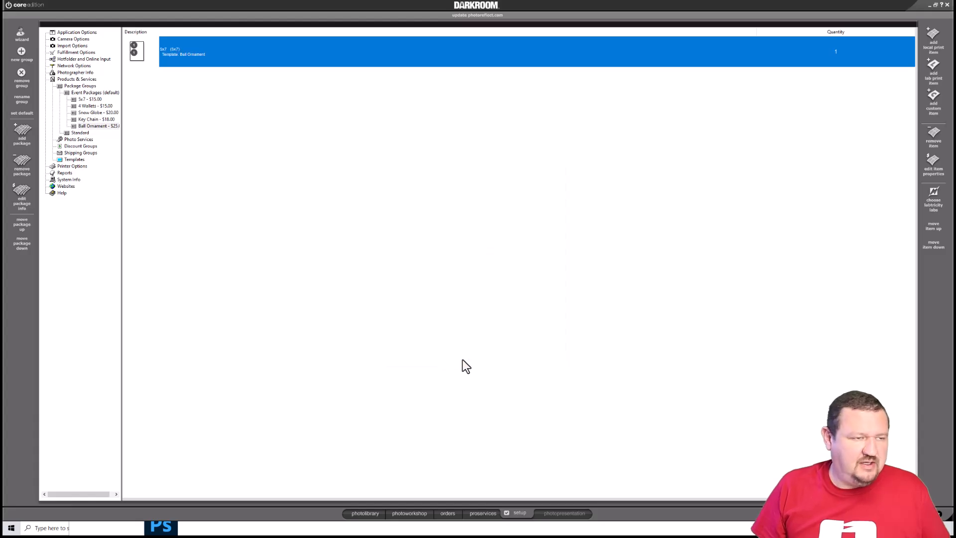
- Order the Ball Ornament package for the current photo in the photo workshop and save the order
{"action": "left_click", "coordinate": [408, 512]}
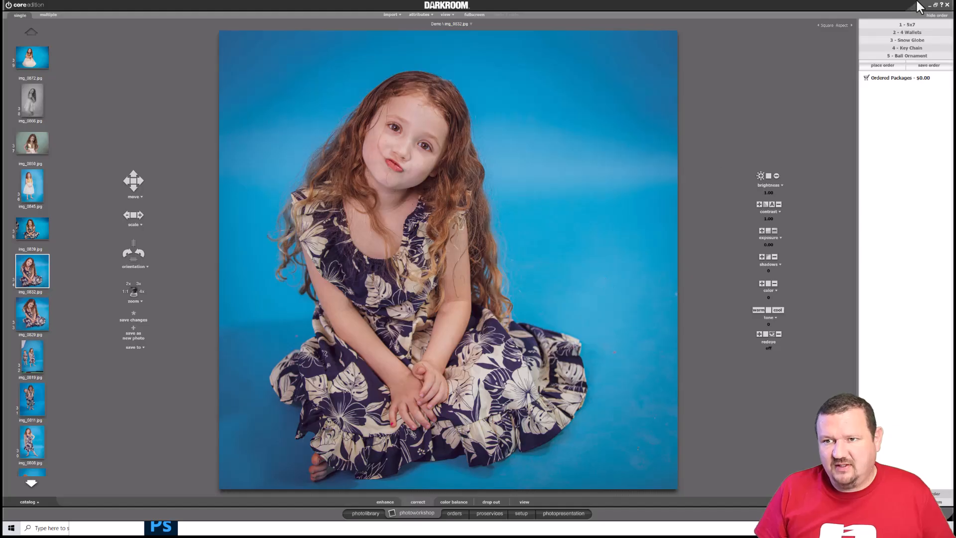
{"action": "left_click", "coordinate": [907, 56]}
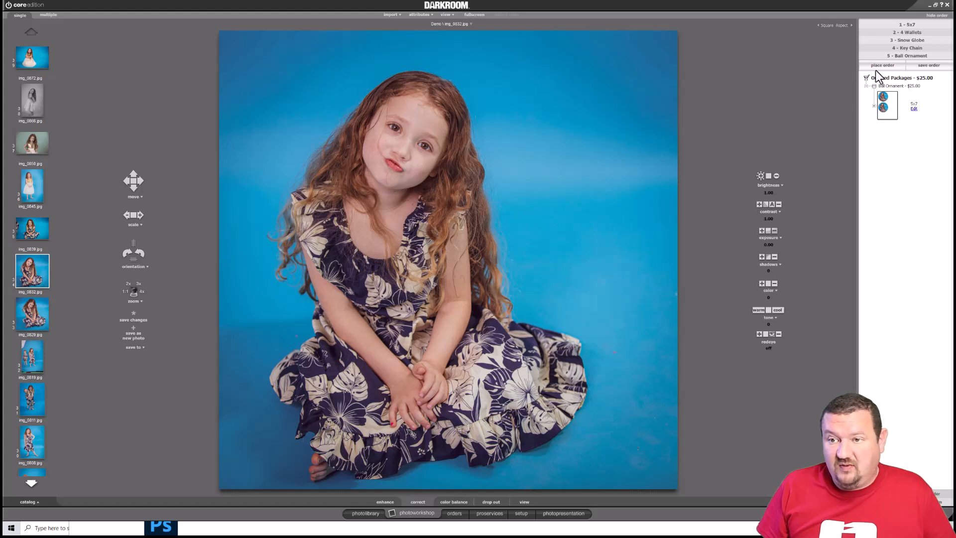
{"action": "left_click", "coordinate": [928, 66]}
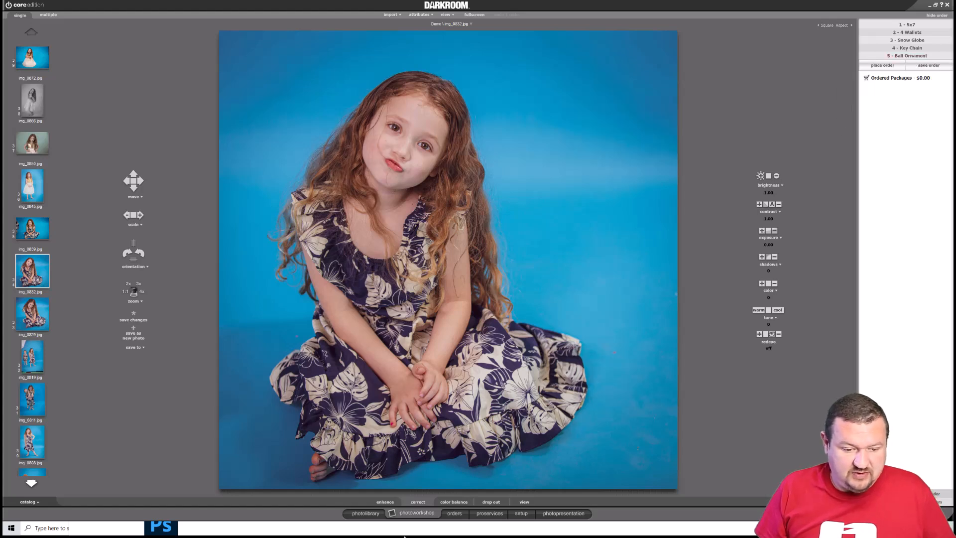
- Open the saved order for proofing, check the two circular photos on the page, and close the proof
{"action": "left_click", "coordinate": [455, 513]}
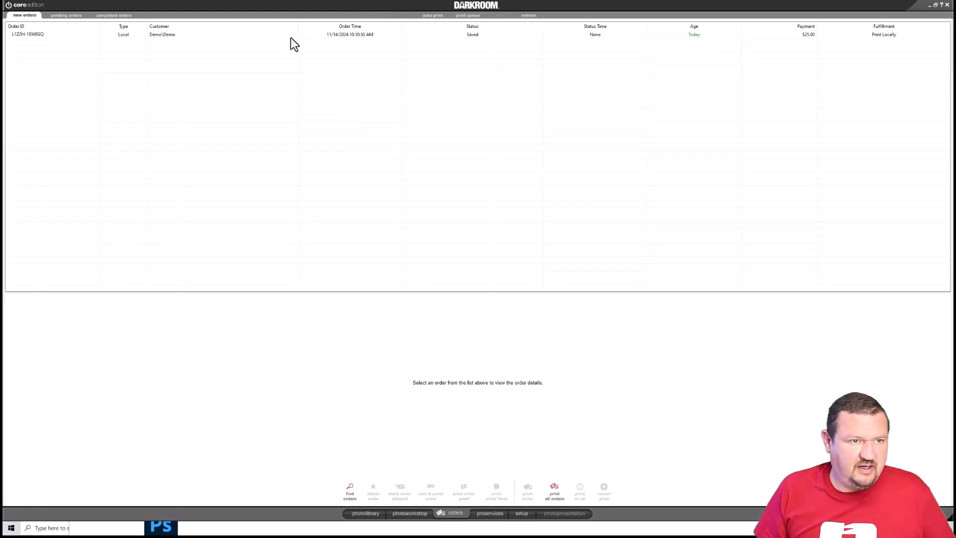
{"action": "double_click", "coordinate": [291, 35]}
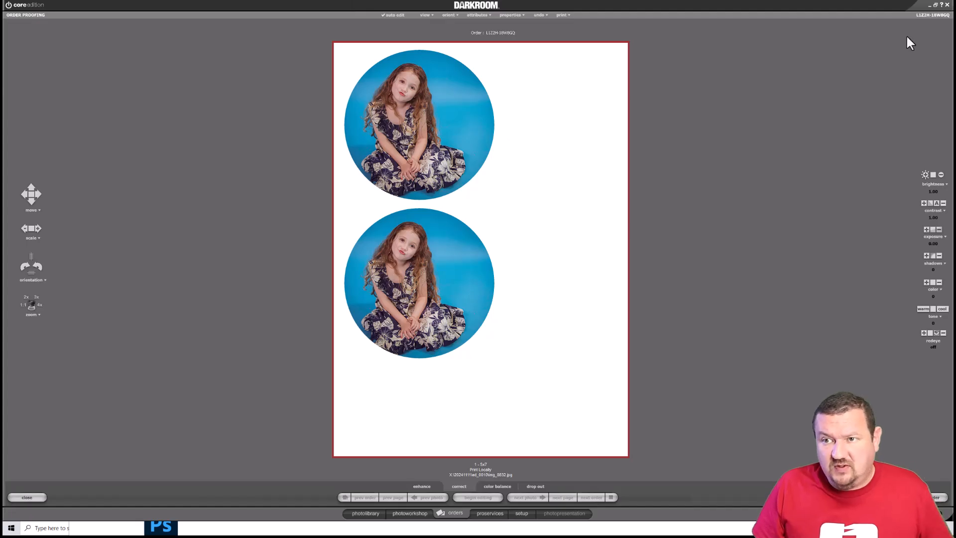
{"action": "left_click", "coordinate": [33, 496]}
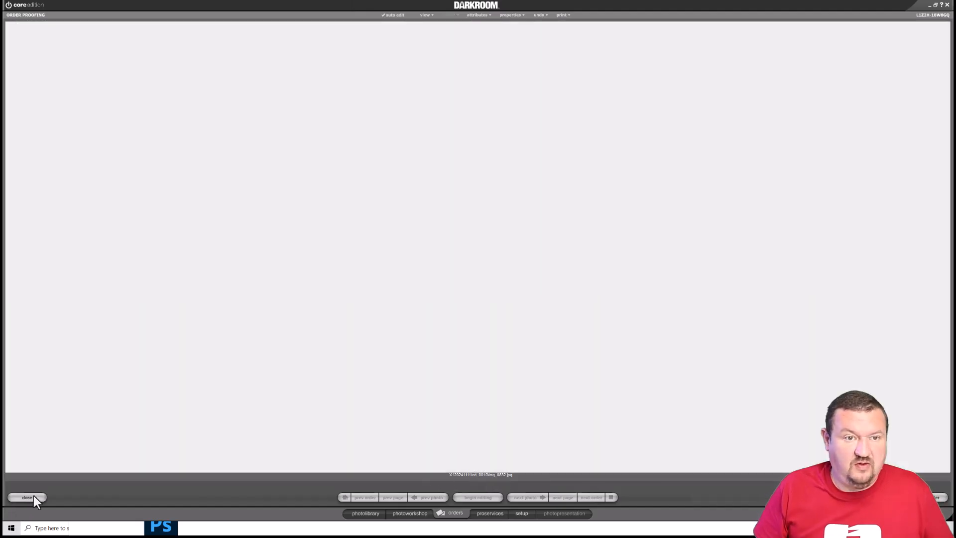
- Open the My Templates group in the template setup
{"action": "left_click", "coordinate": [521, 513]}
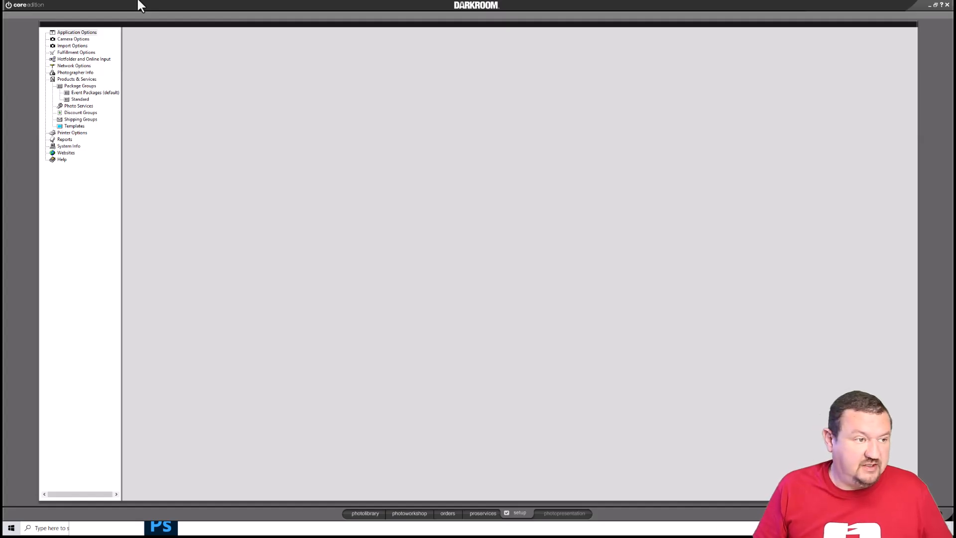
{"action": "left_click", "coordinate": [70, 126]}
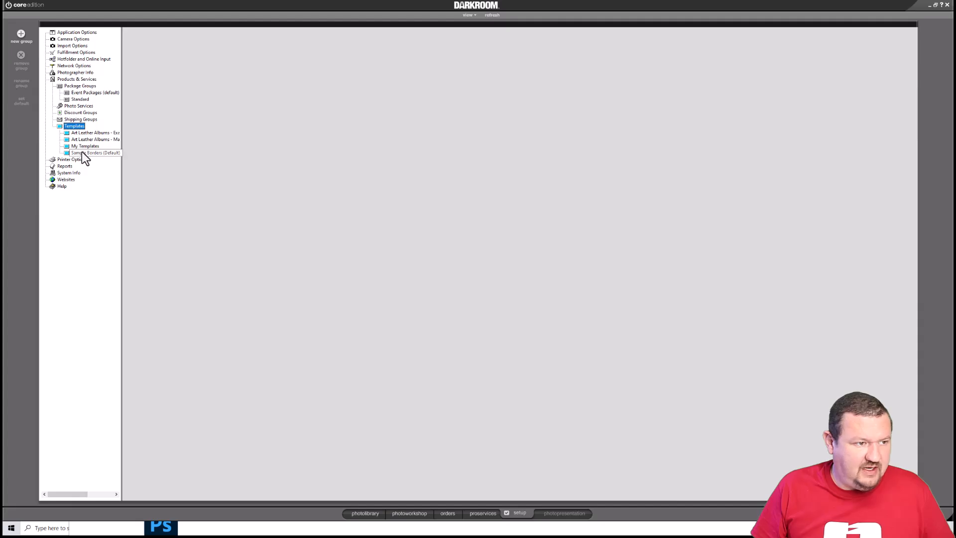
{"action": "left_click", "coordinate": [82, 152]}
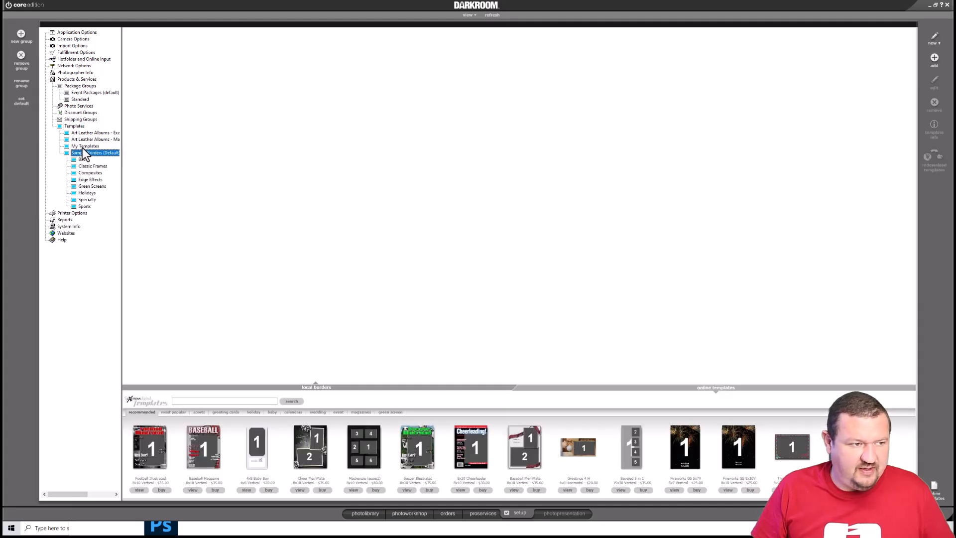
{"action": "left_click", "coordinate": [82, 148]}
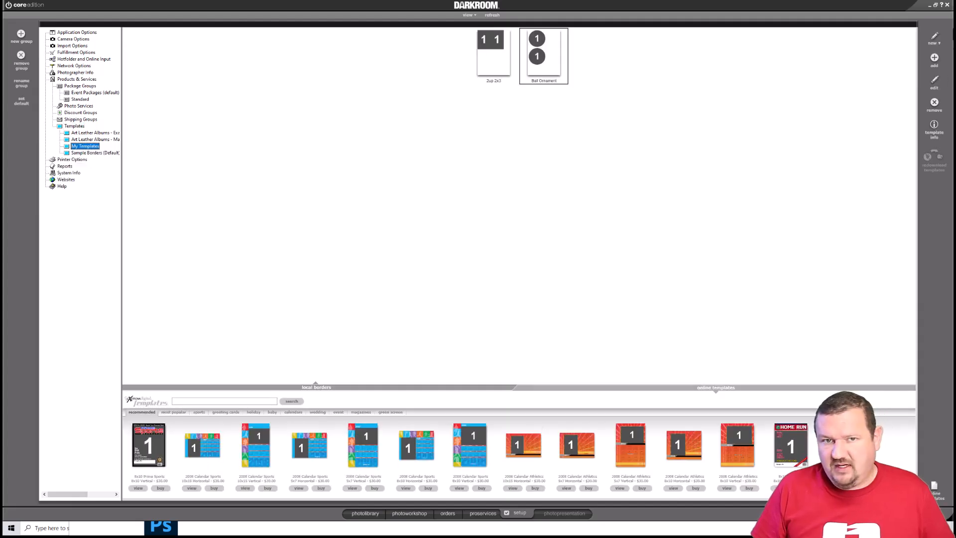
- Create a new border template named Photo Cup with an 8.5x11 page in horizontal orientation
{"action": "left_click", "coordinate": [936, 39]}
{"action": "type", "text": "Photo Cup"}
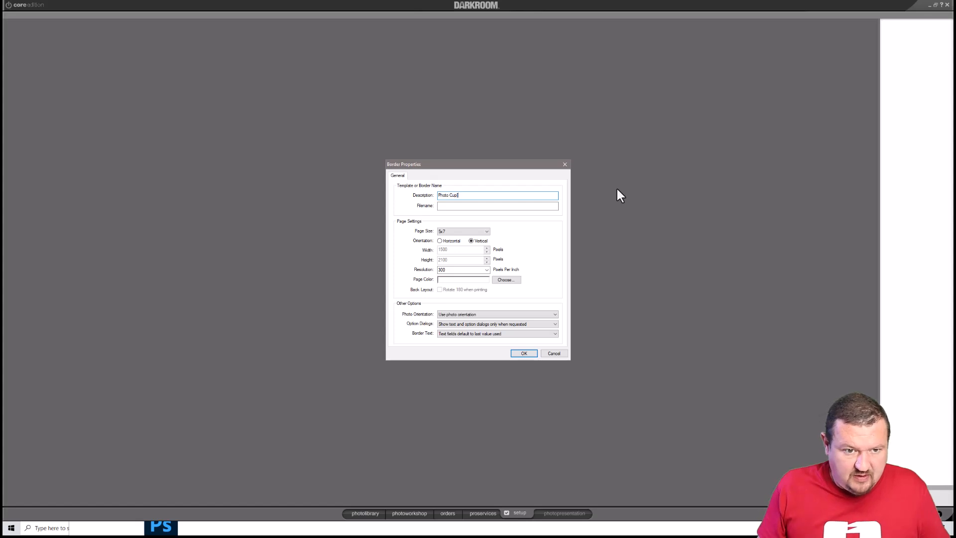
{"action": "left_click", "coordinate": [448, 231]}
{"action": "scroll", "coordinate": [464, 289], "scroll_direction": "down", "scroll_amount": 3}
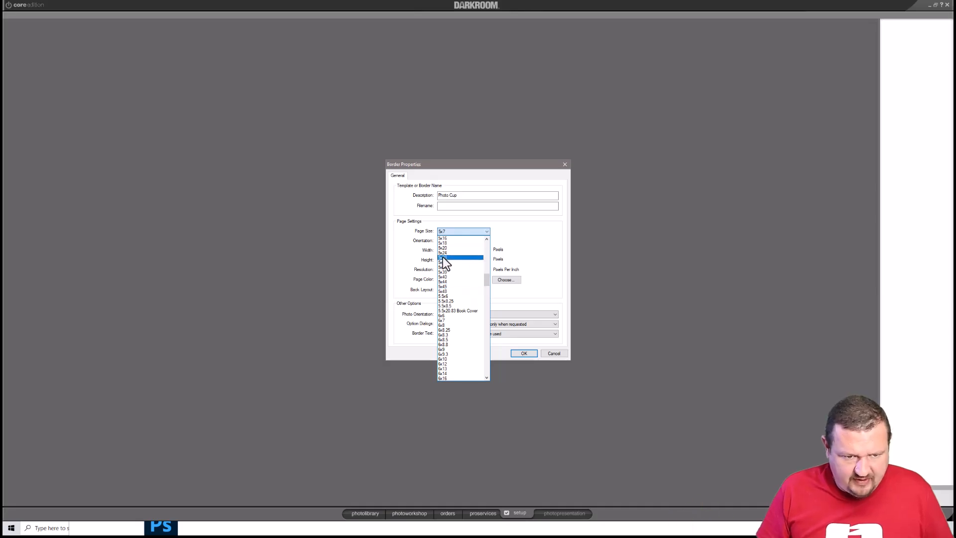
{"action": "scroll", "coordinate": [467, 297], "scroll_direction": "down", "scroll_amount": 15}
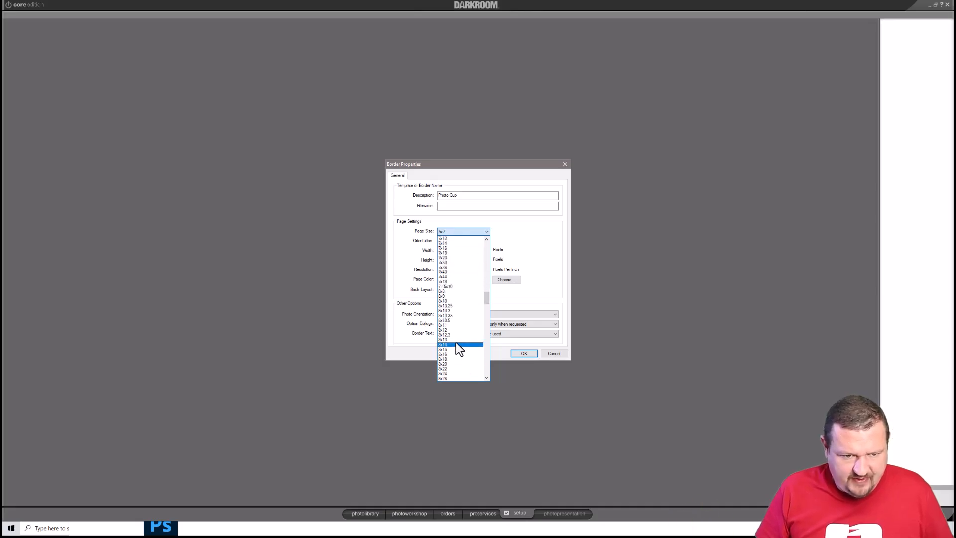
{"action": "scroll", "coordinate": [461, 324], "scroll_direction": "down", "scroll_amount": 9}
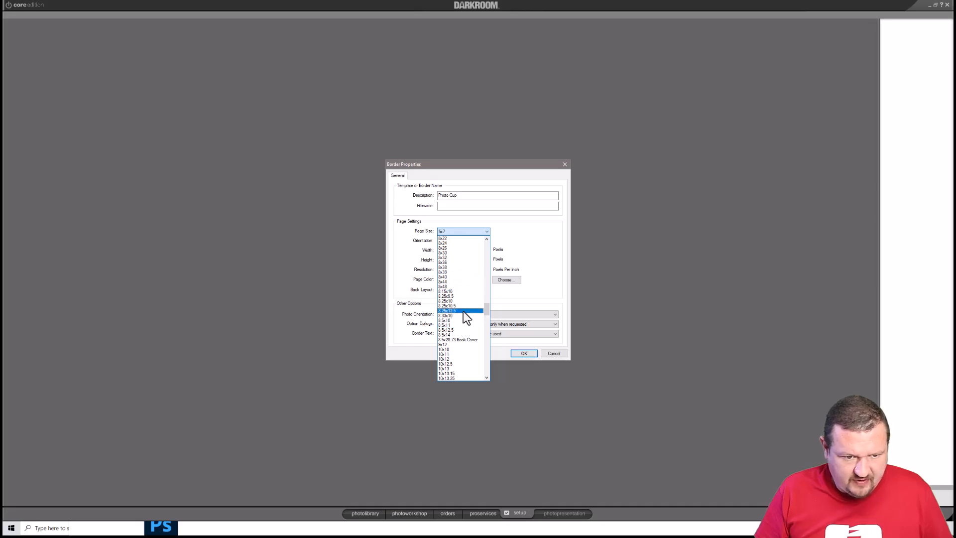
{"action": "left_click", "coordinate": [462, 325]}
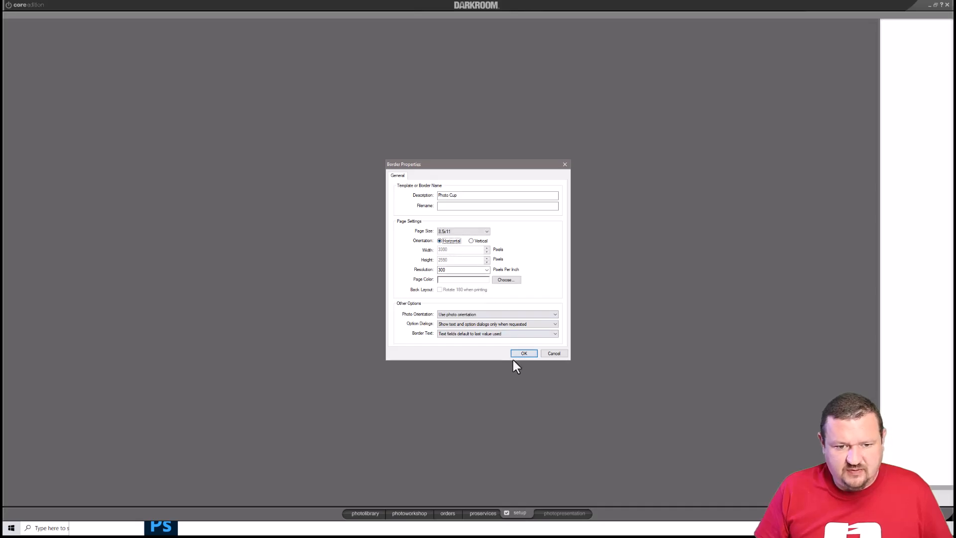
{"action": "left_click", "coordinate": [526, 354]}
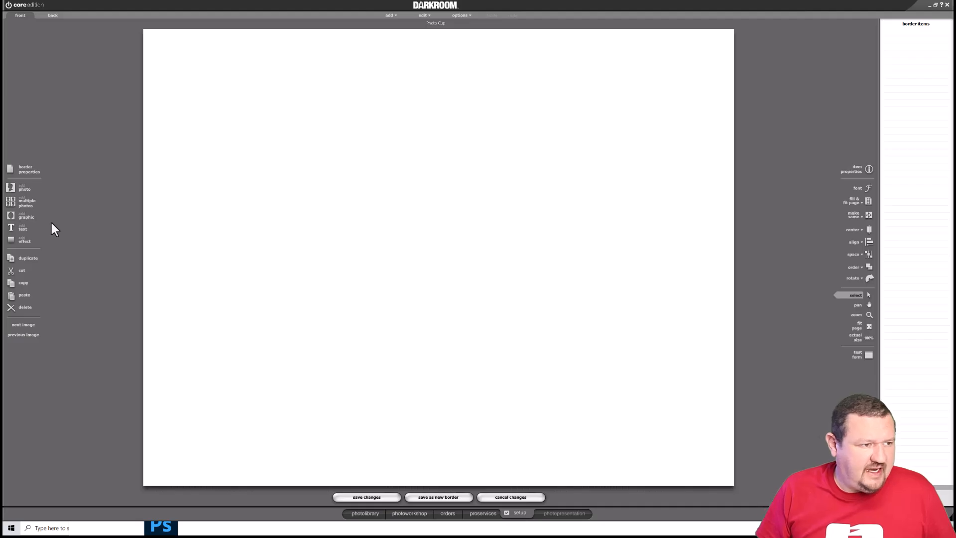
- Add a full-page photo to the template and overlay the cup-mask2.png graphic from the cup folder on the Desktop
{"action": "left_click", "coordinate": [18, 189]}
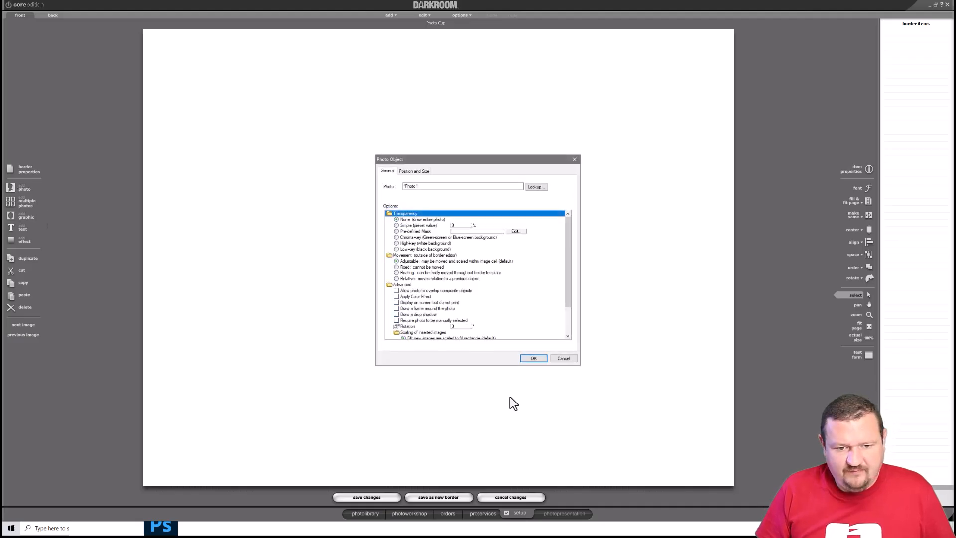
{"action": "left_click", "coordinate": [534, 359]}
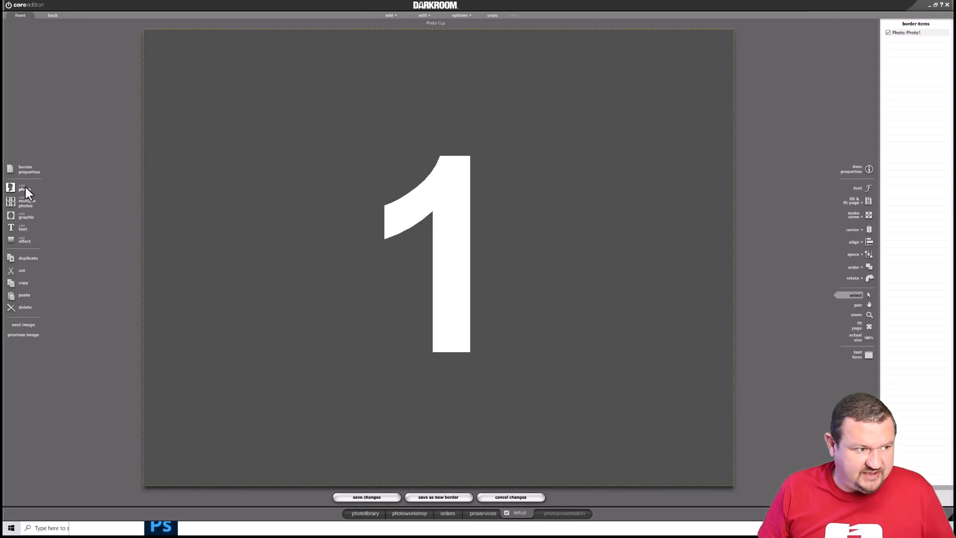
{"action": "left_click", "coordinate": [21, 217]}
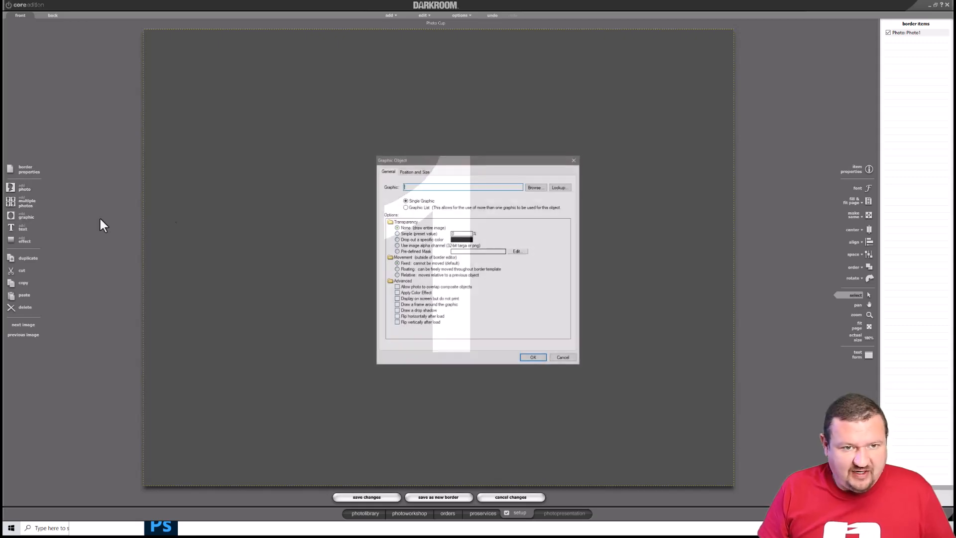
{"action": "left_click", "coordinate": [536, 187]}
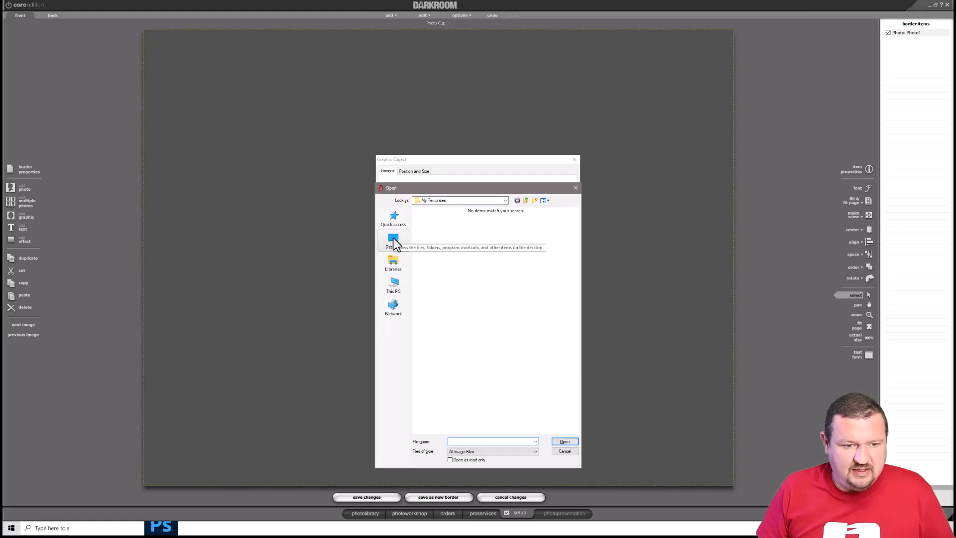
{"action": "left_click", "coordinate": [398, 242]}
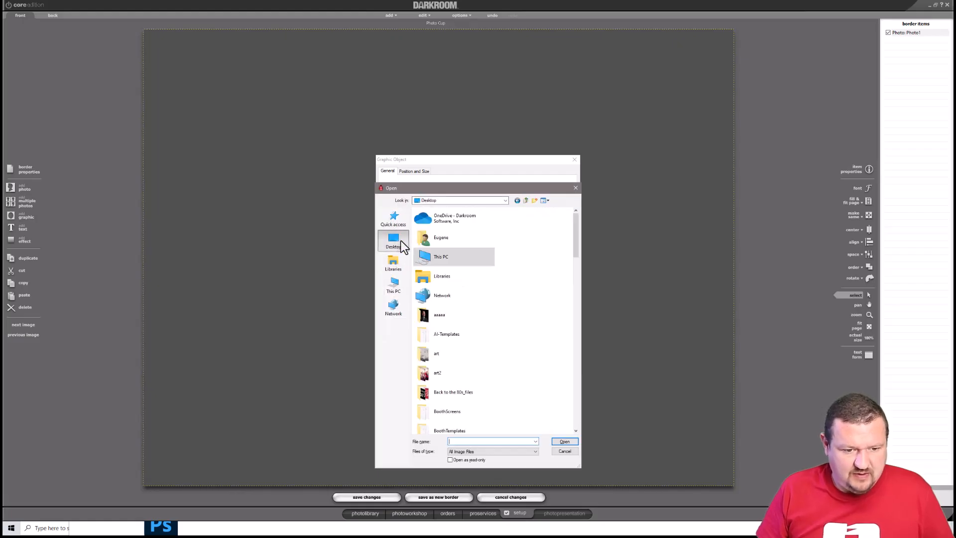
{"action": "type", "text": "c"}
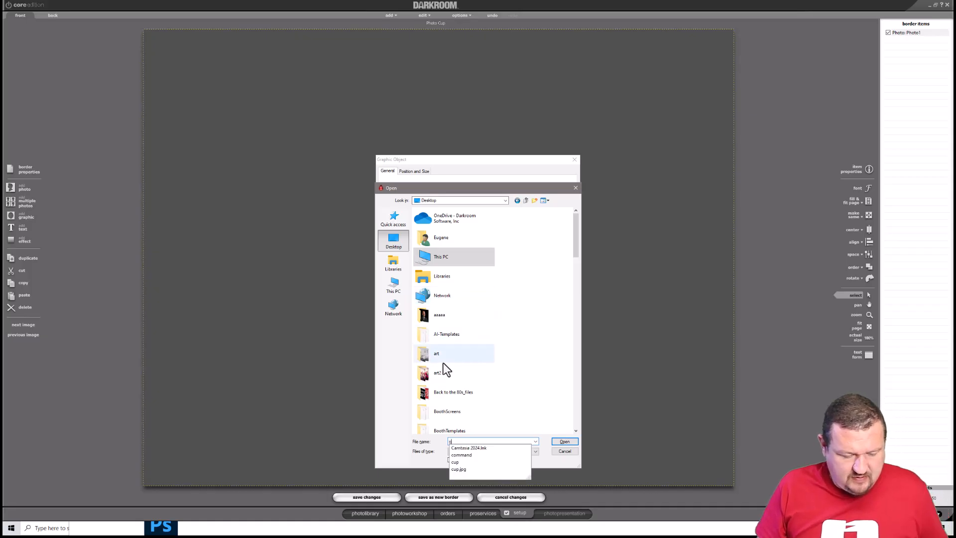
{"action": "scroll", "coordinate": [465, 362], "scroll_direction": "down", "scroll_amount": 3}
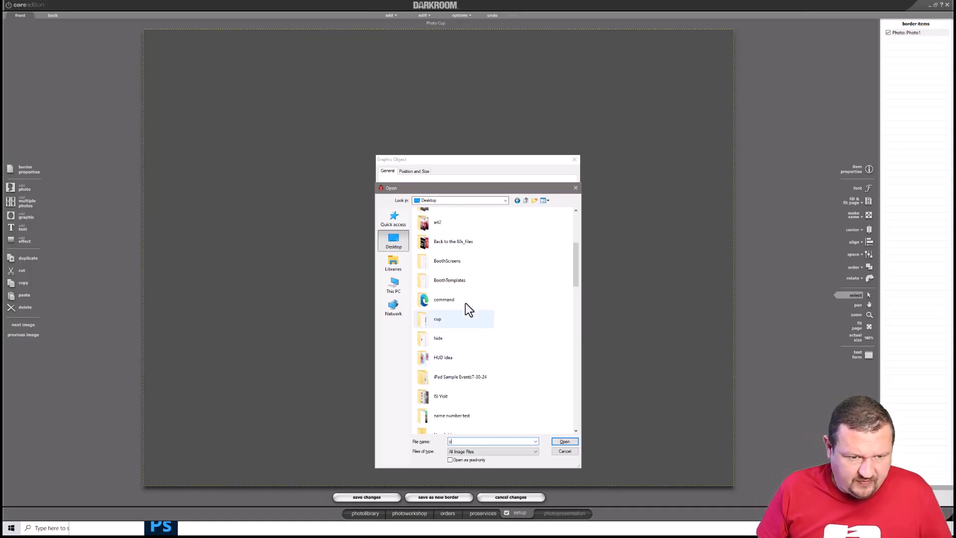
{"action": "double_click", "coordinate": [447, 318]}
{"action": "left_click", "coordinate": [431, 230]}
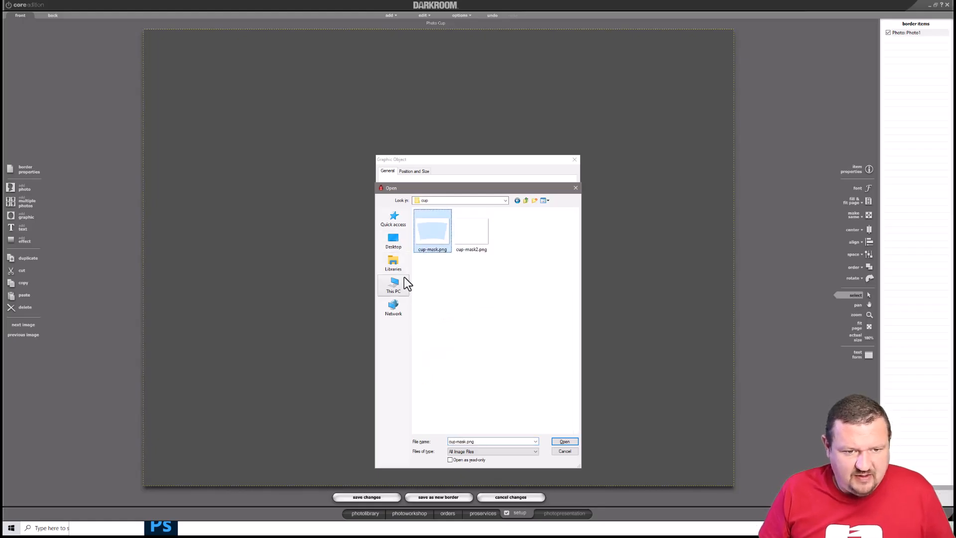
{"action": "left_click", "coordinate": [476, 236]}
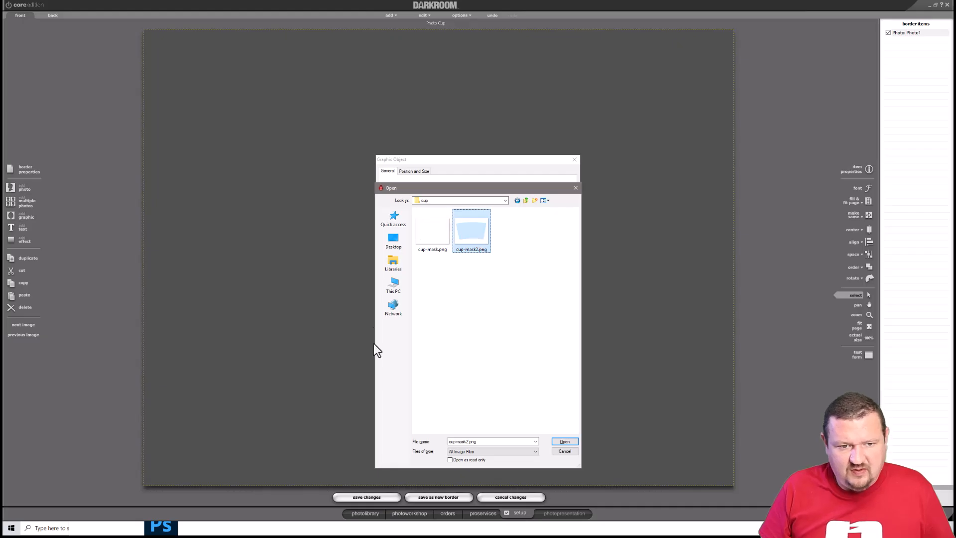
{"action": "left_click", "coordinate": [569, 443]}
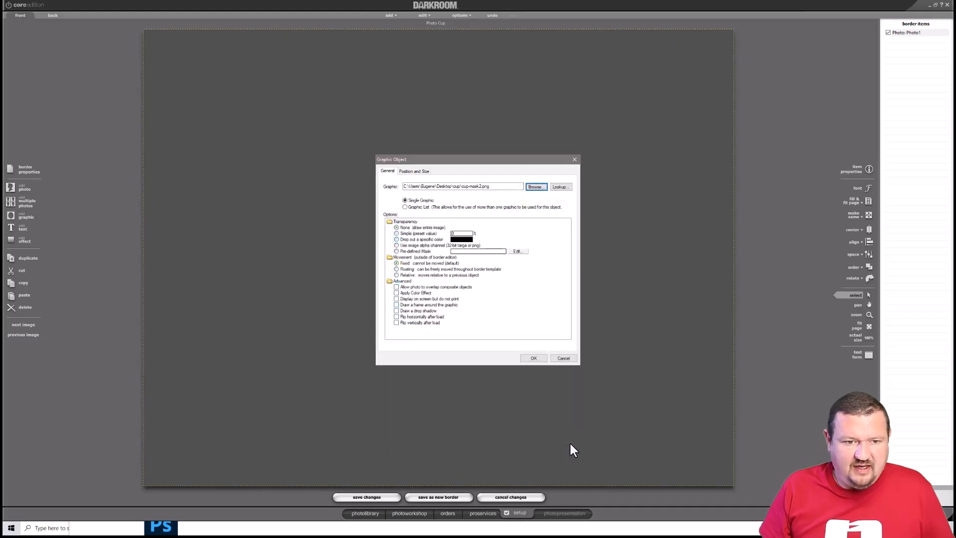
{"action": "left_click", "coordinate": [534, 356]}
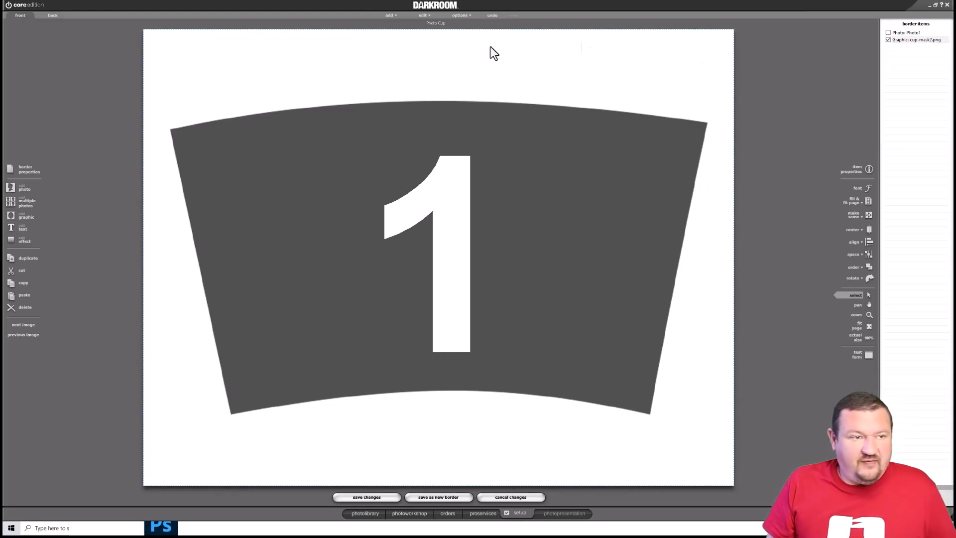
- Select the Photo1 item and scale it down proportionally, keeping it slightly wider than the cup-shaped opening
{"action": "left_click", "coordinate": [906, 33]}
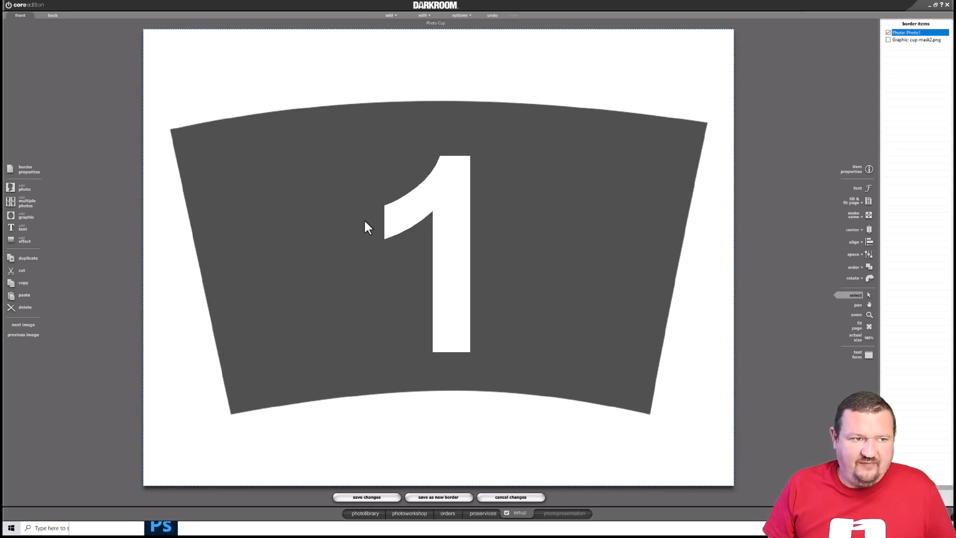
{"action": "left_click", "coordinate": [393, 210]}
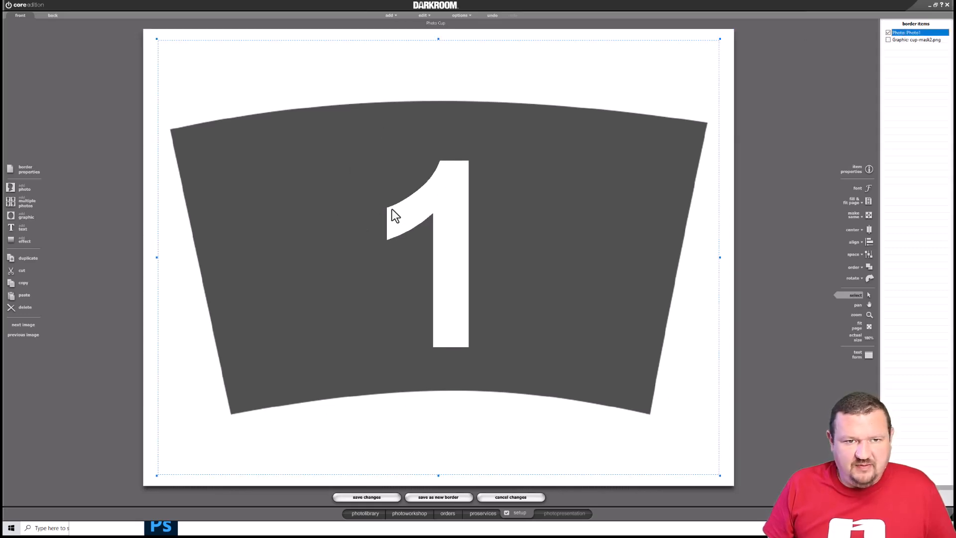
{"action": "scroll", "coordinate": [393, 209], "scroll_direction": "down", "scroll_amount": 3}
{"action": "scroll", "coordinate": [392, 209], "scroll_direction": "up", "scroll_amount": 1}
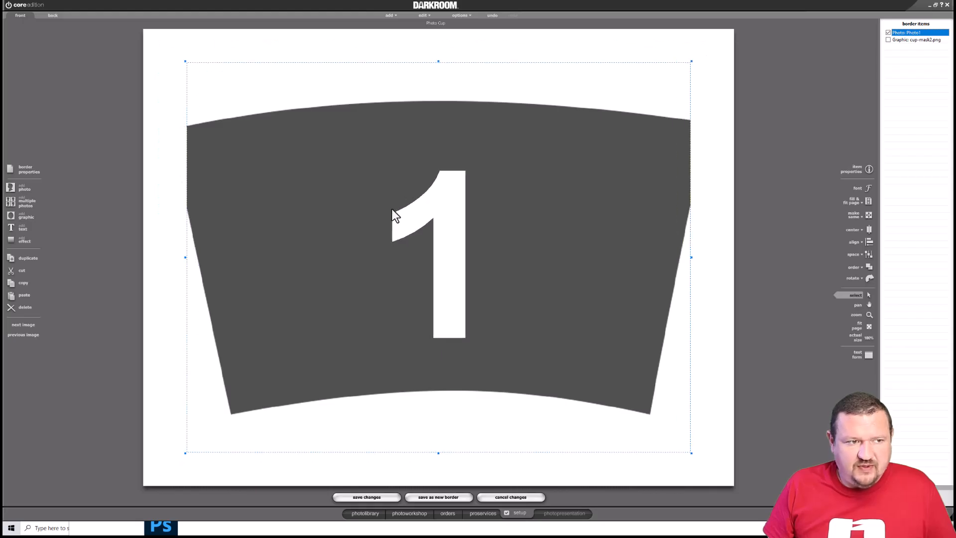
{"action": "scroll", "coordinate": [392, 209], "scroll_direction": "up", "scroll_amount": 2}
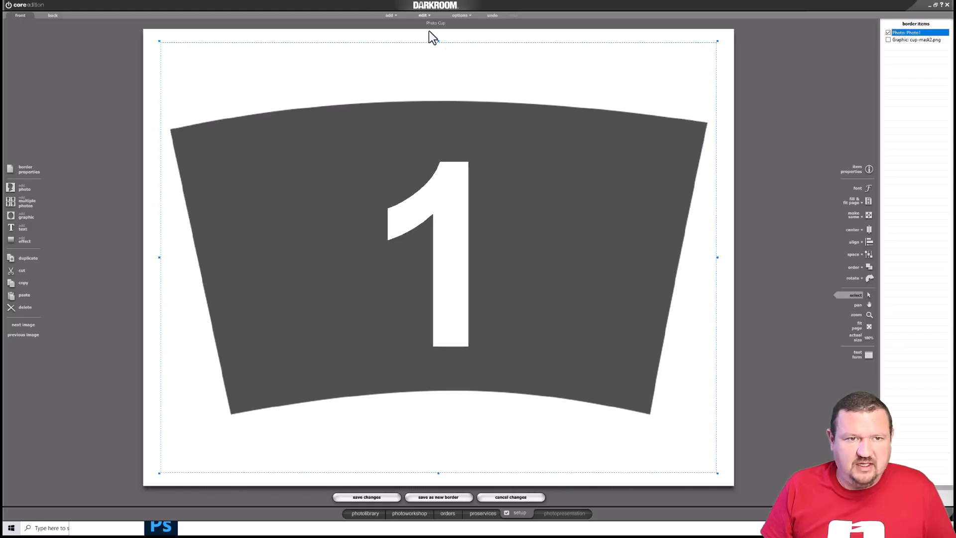
- Pull in all four edges of the photo to just outside the cup-shaped opening and save the template as new border Photo Cup
{"action": "left_click_drag", "start_coordinate": [438, 41], "coordinate": [441, 96]}
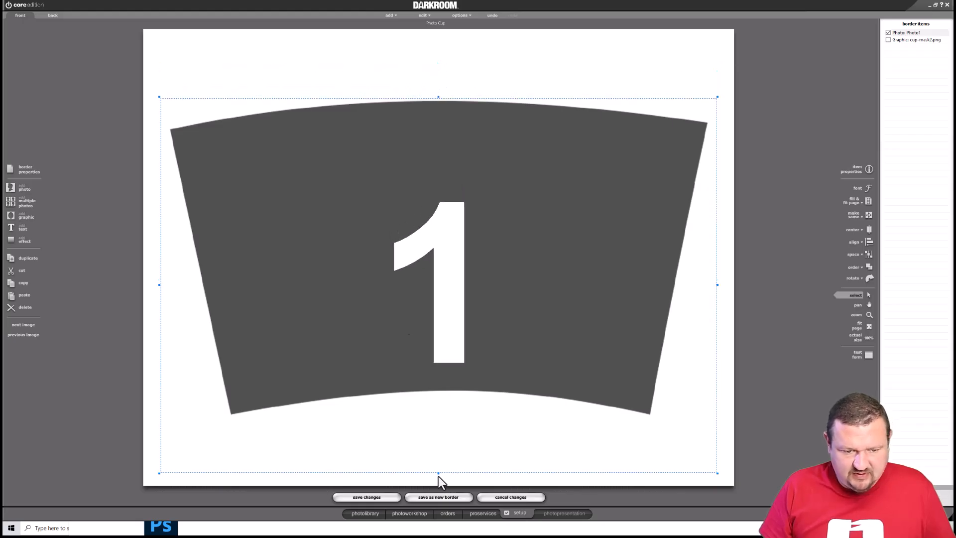
{"action": "left_click_drag", "start_coordinate": [438, 473], "coordinate": [462, 418]}
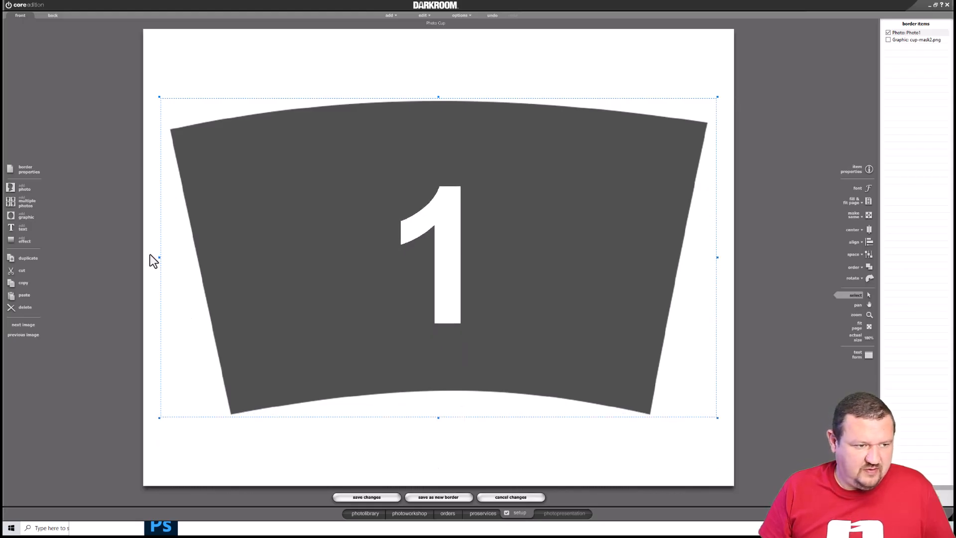
{"action": "left_click_drag", "start_coordinate": [159, 258], "coordinate": [167, 259]}
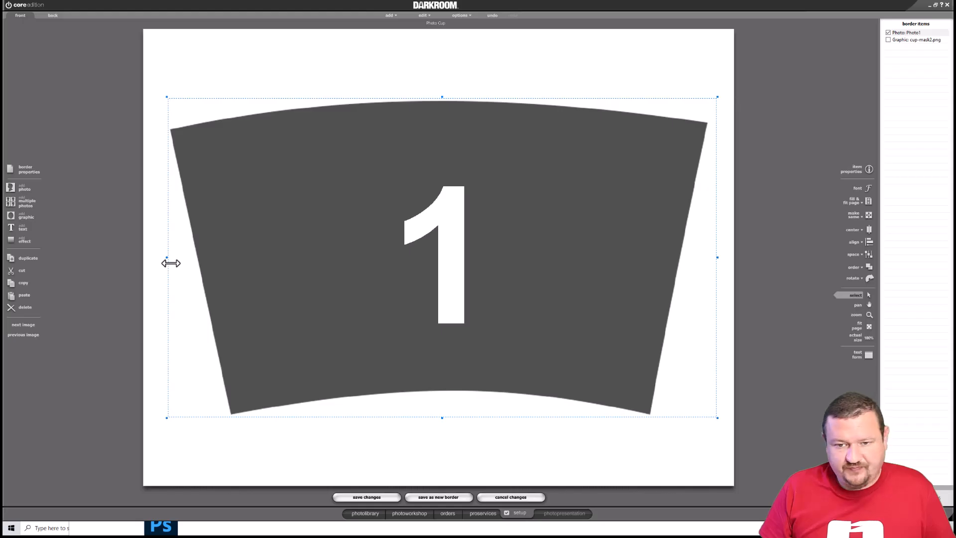
{"action": "left_click_drag", "start_coordinate": [719, 259], "coordinate": [713, 258]}
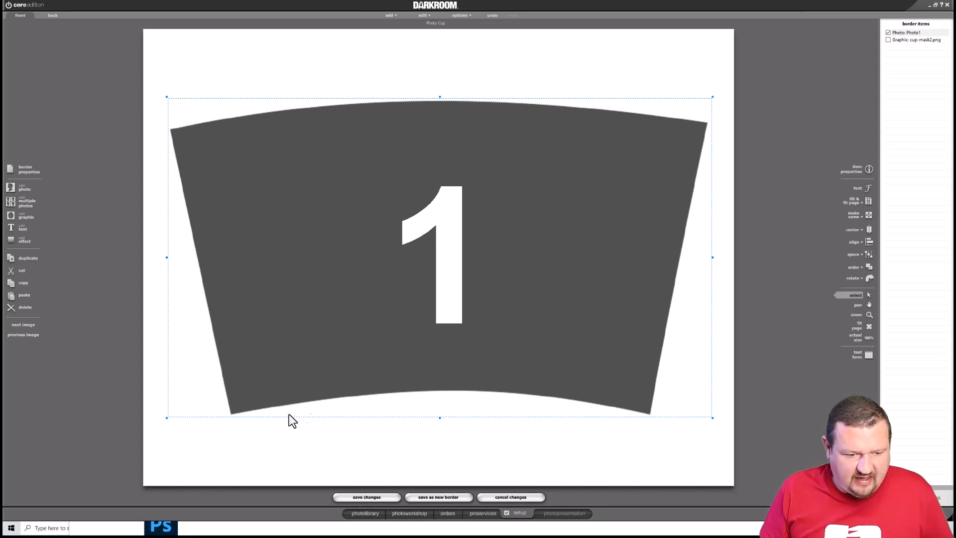
{"action": "left_click", "coordinate": [427, 497]}
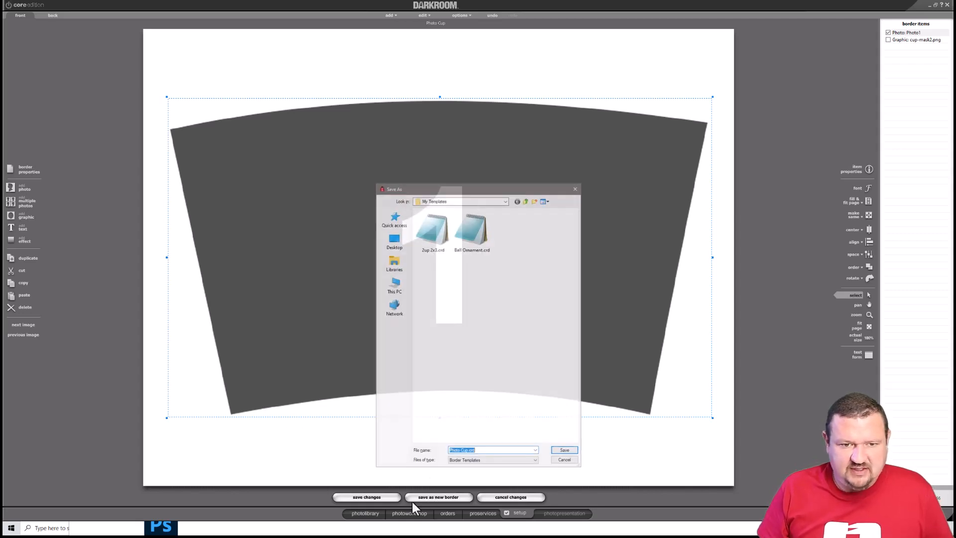
{"action": "left_click", "coordinate": [566, 452]}
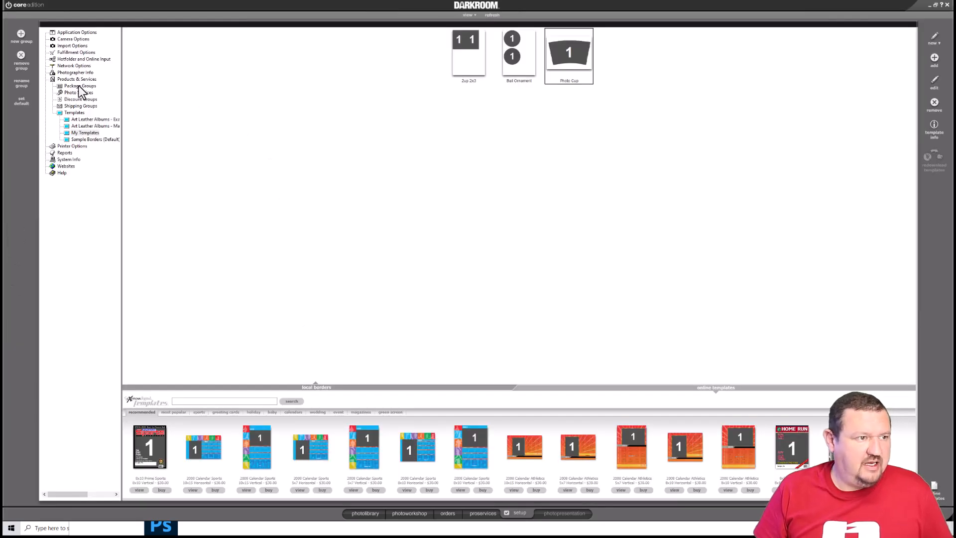
- Add a package named Photo Cup priced at $30 to the Event Packages group, with Quick Print enabled
{"action": "left_click", "coordinate": [78, 86]}
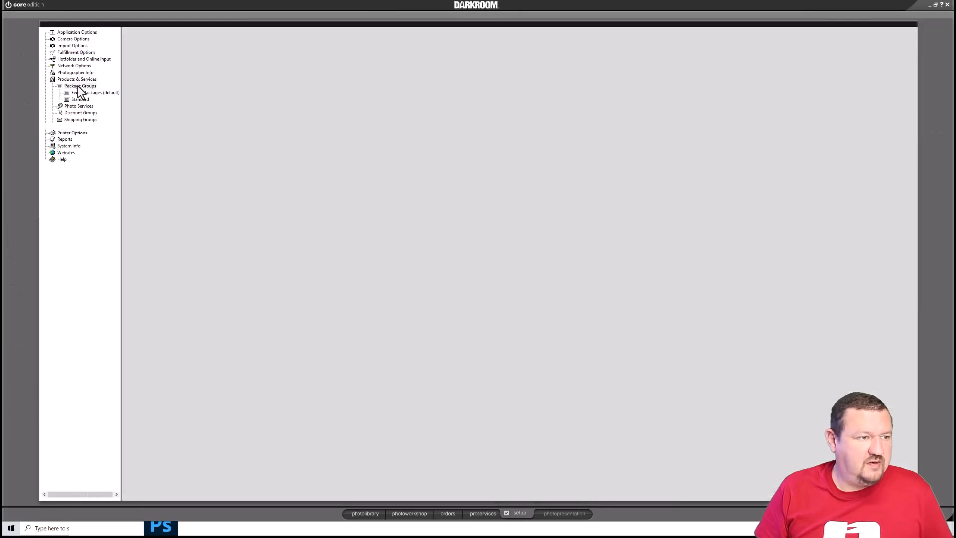
{"action": "left_click", "coordinate": [71, 93]}
{"action": "left_click", "coordinate": [23, 136]}
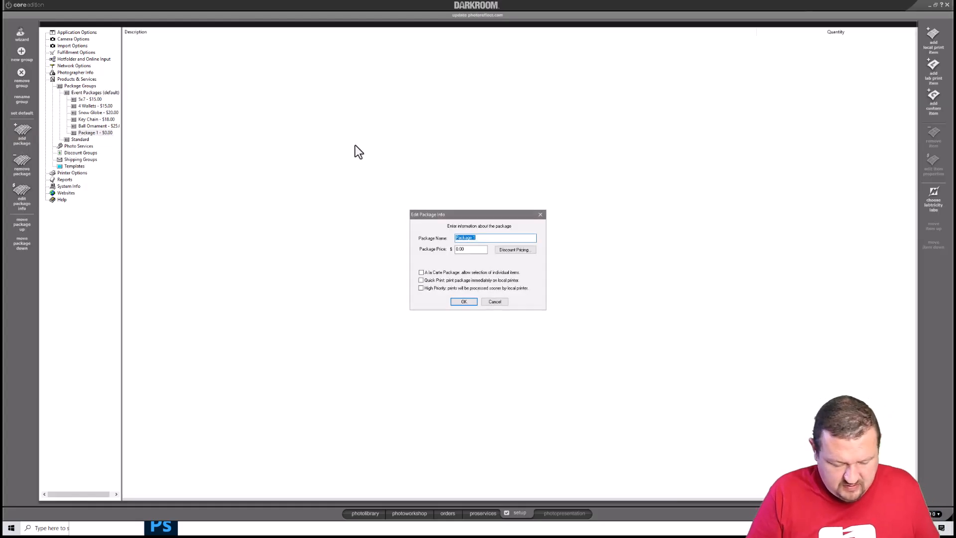
{"action": "type", "text": "Photo Cup"}
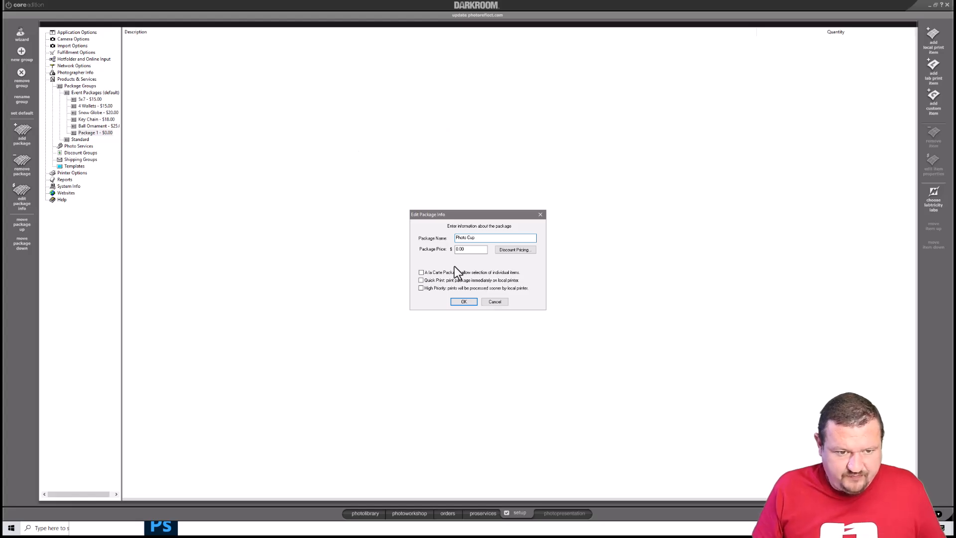
{"action": "key", "text": "Tab"}
{"action": "type", "text": "30"}
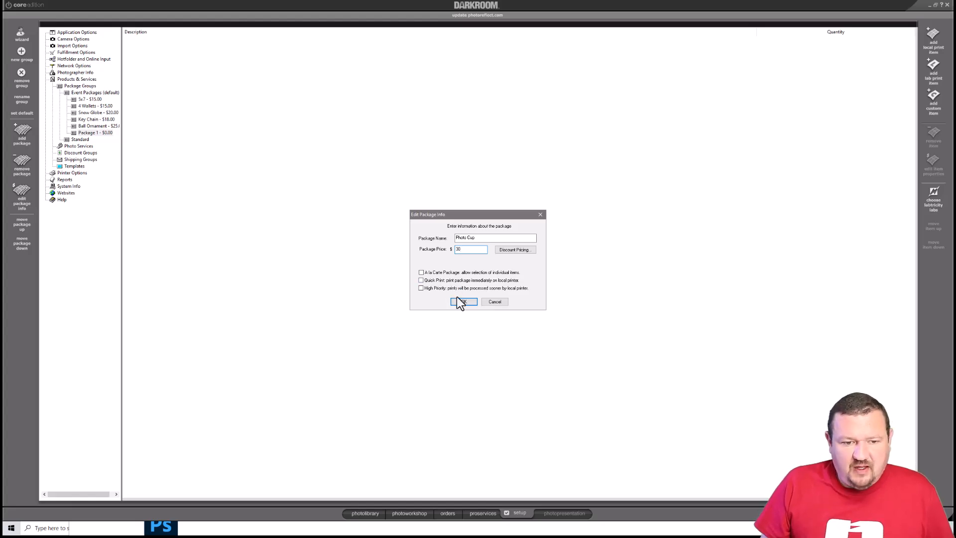
{"action": "left_click", "coordinate": [460, 278]}
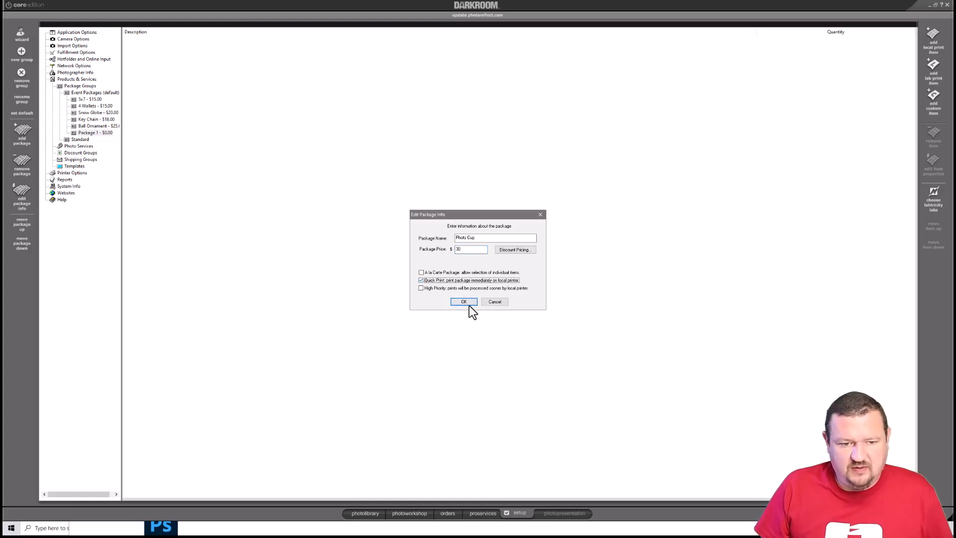
{"action": "left_click", "coordinate": [469, 300]}
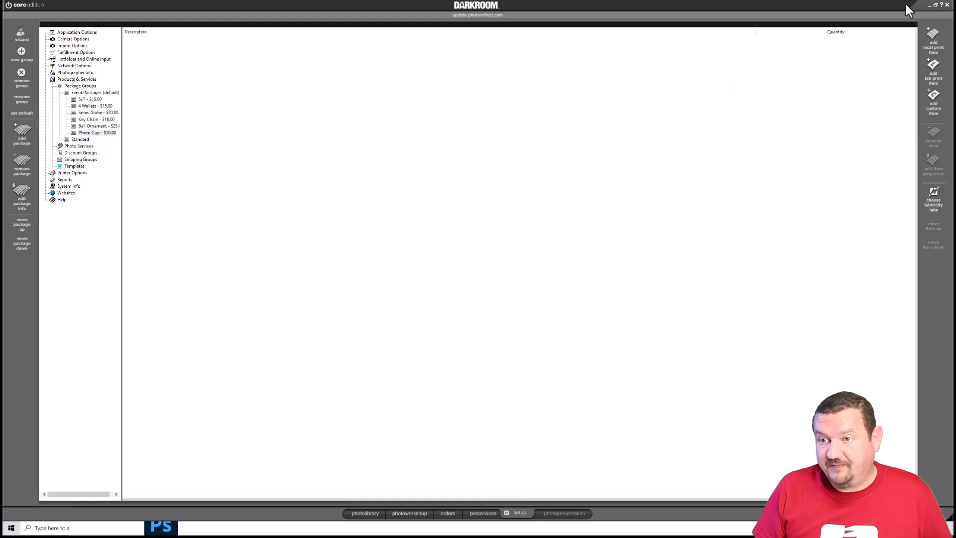
- Add one local 8.5x11 print from the 11-inch print sizes to the Photo Cup package
{"action": "left_click", "coordinate": [940, 43]}
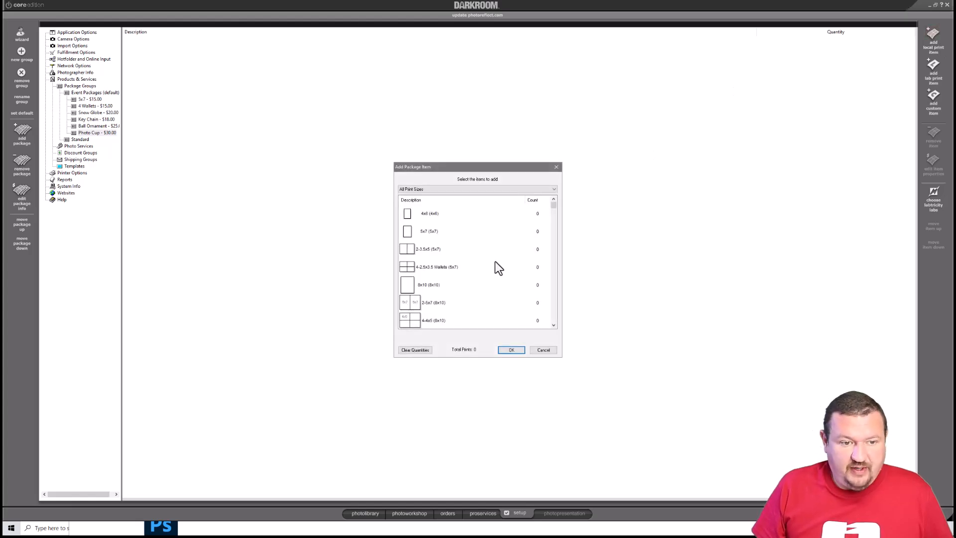
{"action": "left_click", "coordinate": [423, 190]}
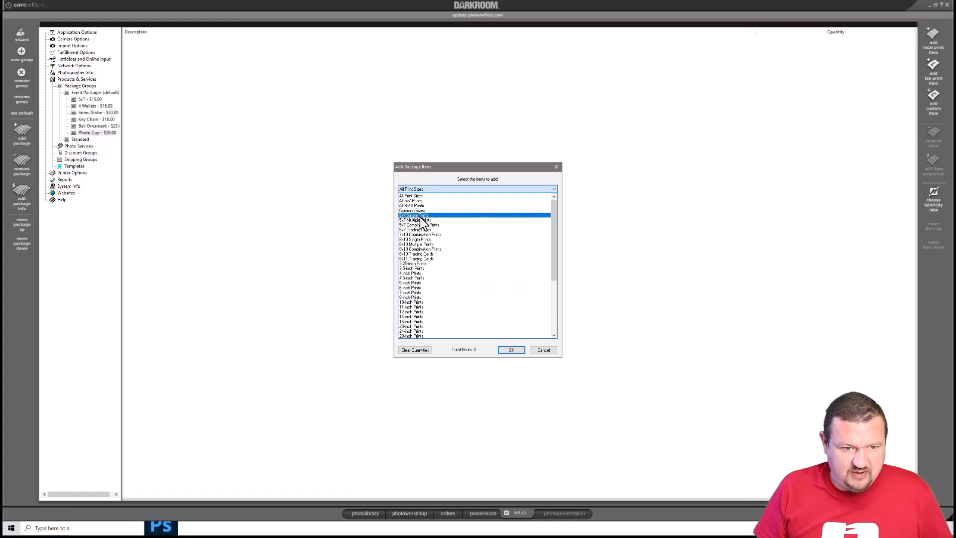
{"action": "scroll", "coordinate": [413, 255], "scroll_direction": "down", "scroll_amount": 2}
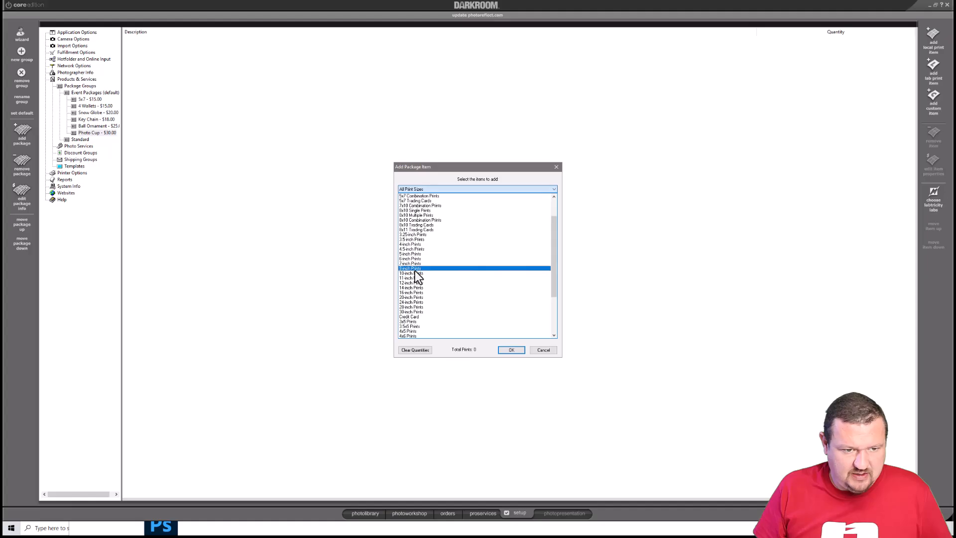
{"action": "left_click", "coordinate": [413, 277]}
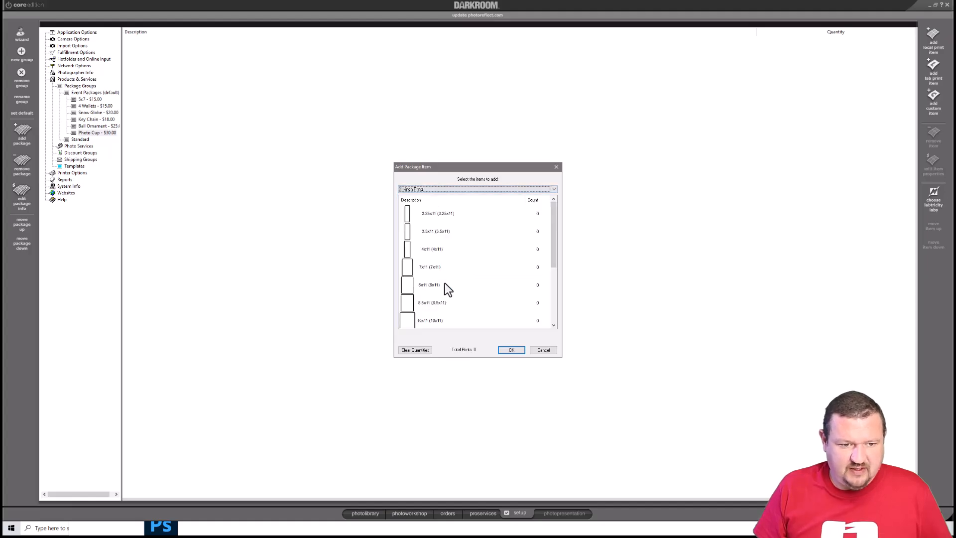
{"action": "left_click", "coordinate": [427, 303]}
{"action": "left_click", "coordinate": [511, 350]}
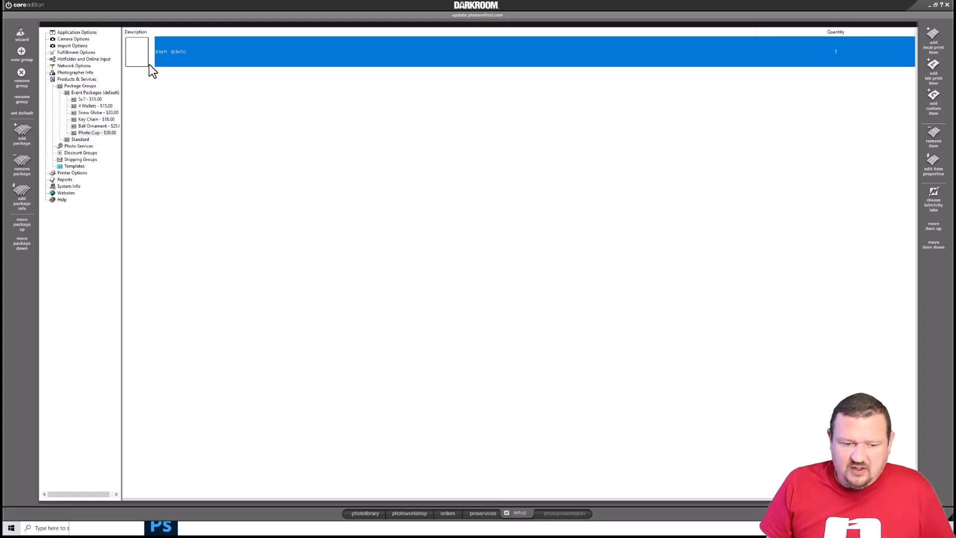
- Apply the Photo Cup border to img_0832.jpg in the photo workshop and shift the photo down until the girl's whole head fits the cup-shaped opening
{"action": "left_click", "coordinate": [409, 512]}
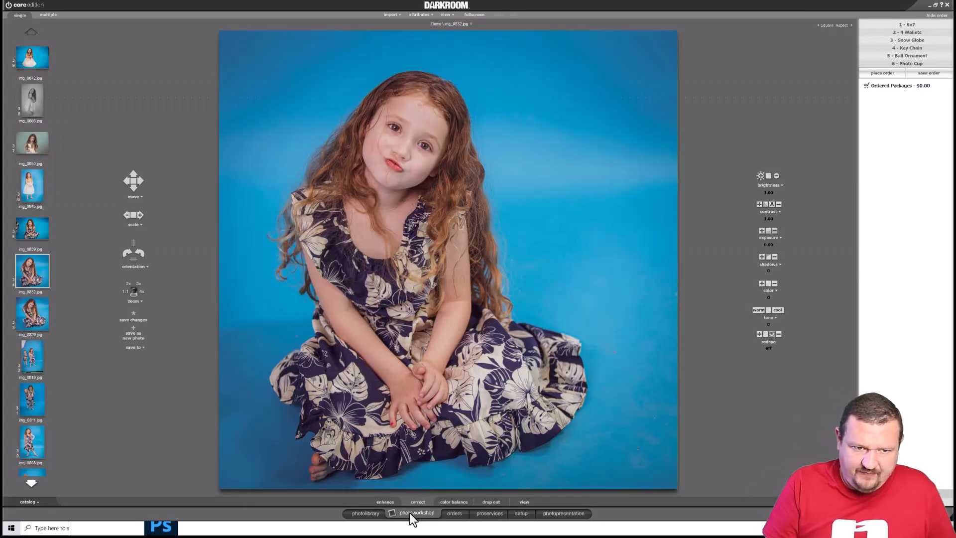
{"action": "left_click", "coordinate": [409, 512]}
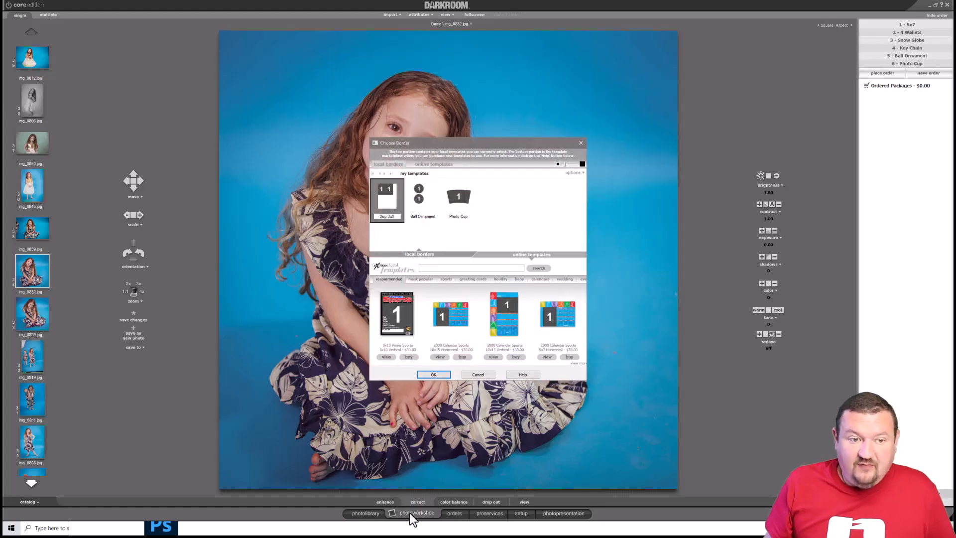
{"action": "left_click", "coordinate": [458, 198]}
{"action": "left_click", "coordinate": [433, 374]}
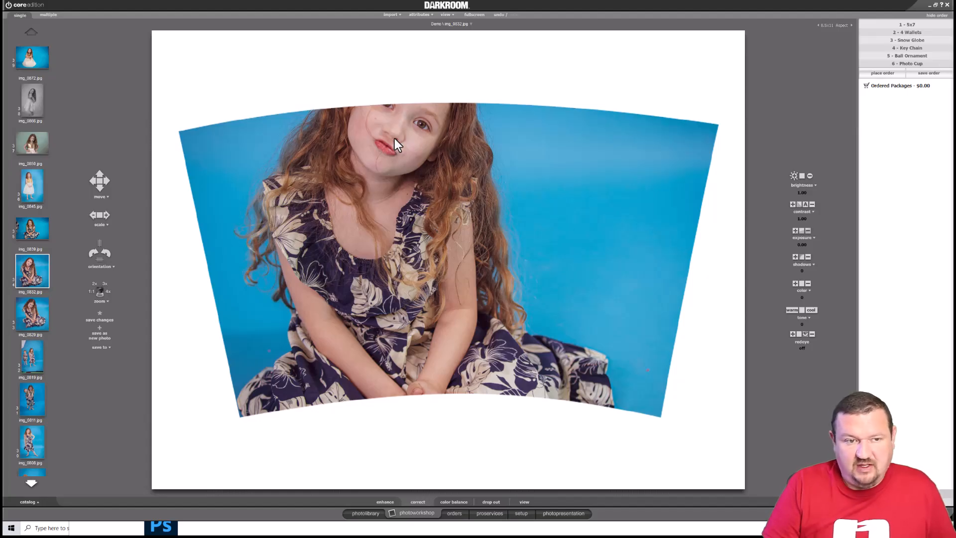
{"action": "scroll", "coordinate": [395, 138], "scroll_direction": "up", "scroll_amount": 5}
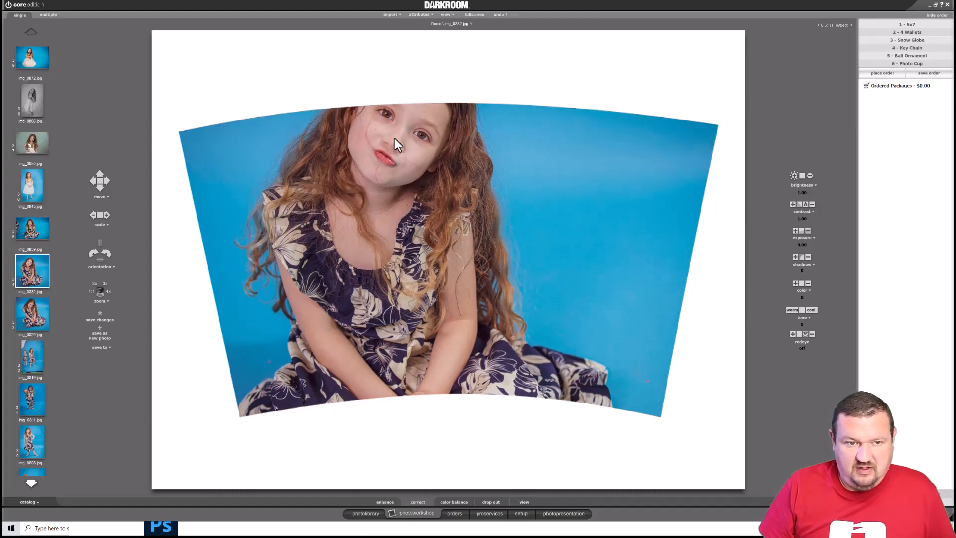
{"action": "scroll", "coordinate": [395, 138], "scroll_direction": "up", "scroll_amount": 5}
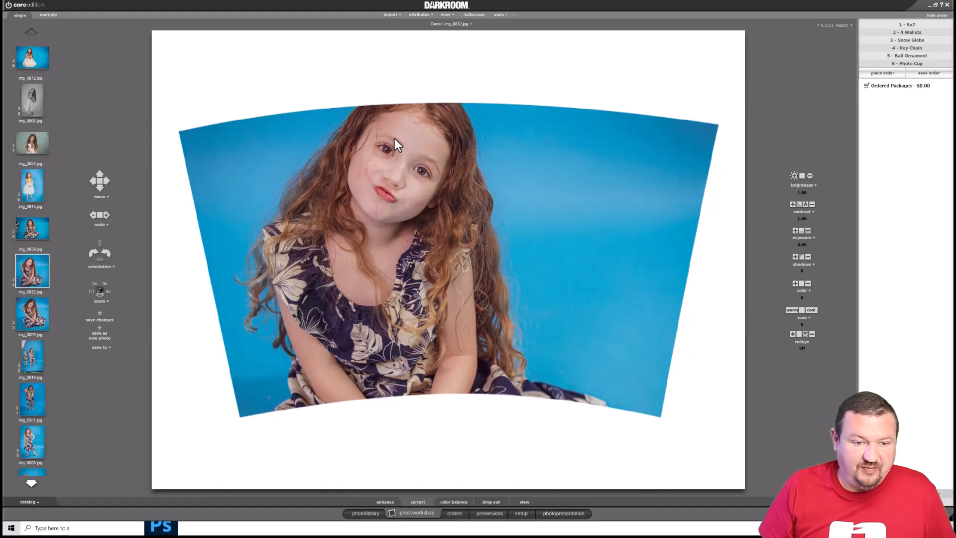
{"action": "scroll", "coordinate": [394, 139], "scroll_direction": "up", "scroll_amount": 3}
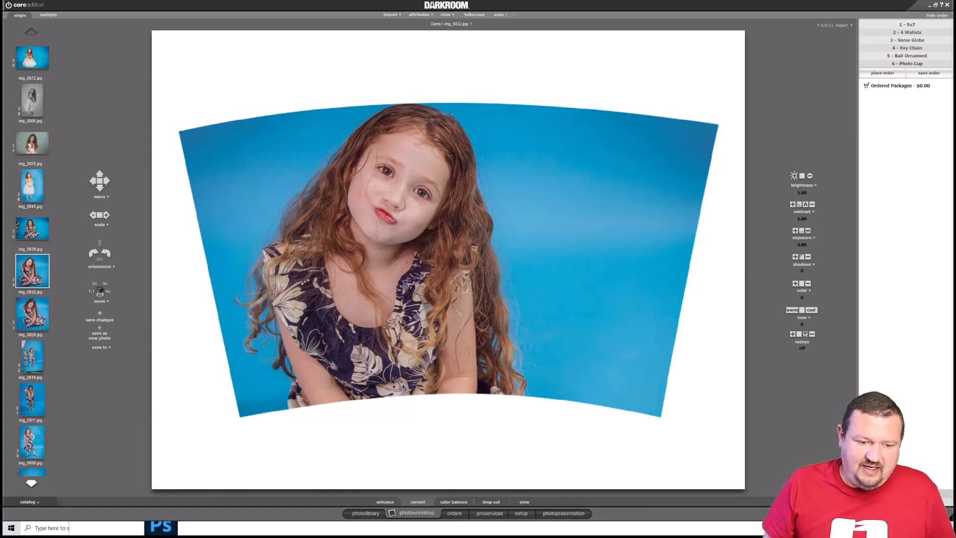
- Cancel printing of the new Photo Cup order waiting on 8.5x11 and open that order for proofing
{"action": "left_click", "coordinate": [455, 516]}
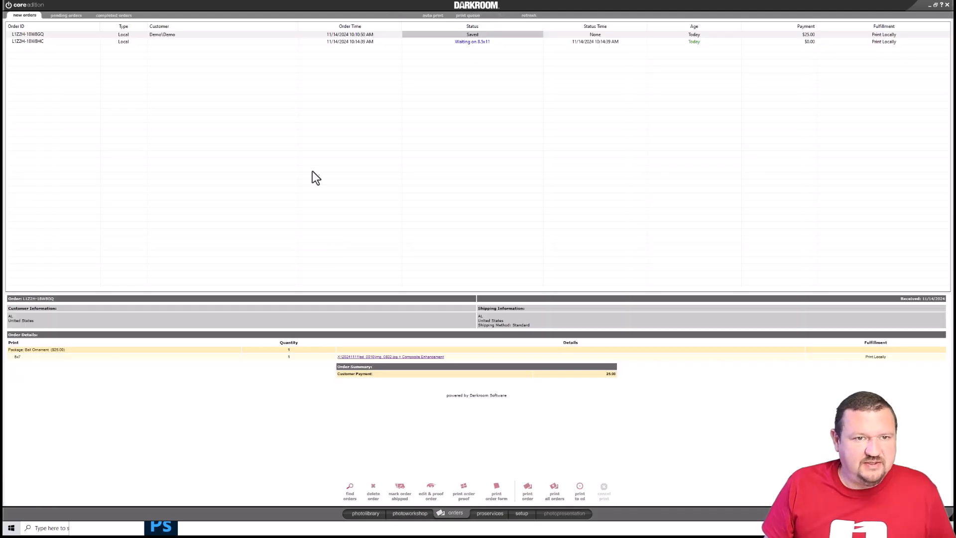
{"action": "left_click", "coordinate": [297, 41]}
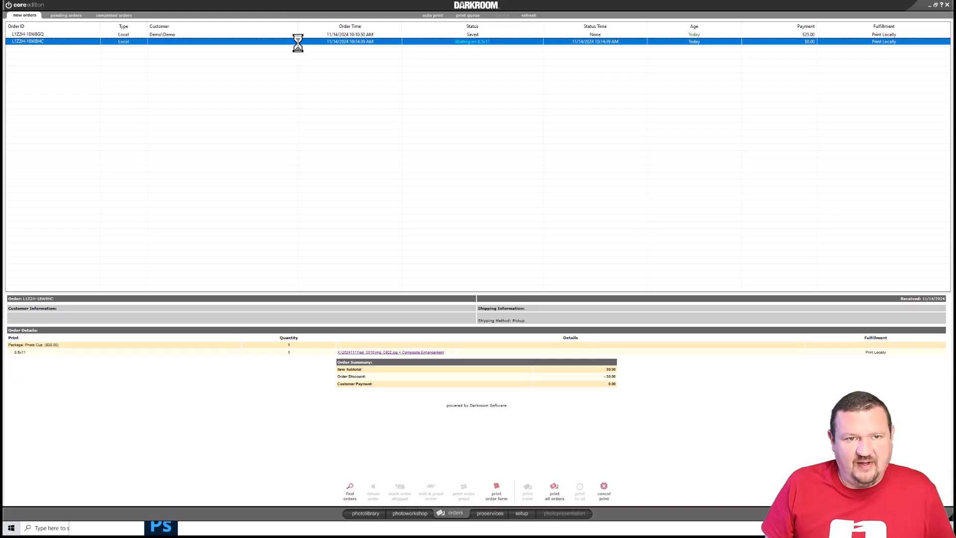
{"action": "left_click", "coordinate": [603, 488]}
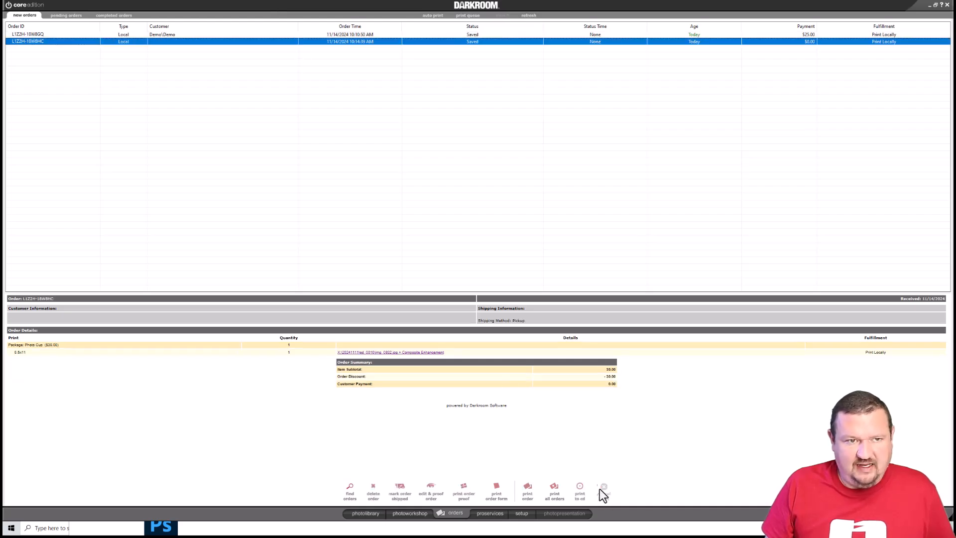
{"action": "double_click", "coordinate": [292, 45]}
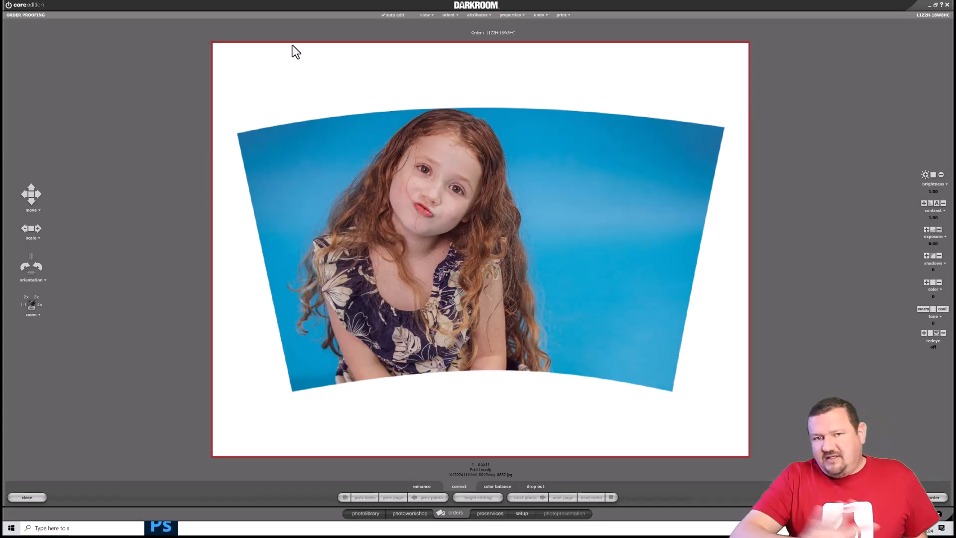
{"action": "right_click", "coordinate": [268, 44]}
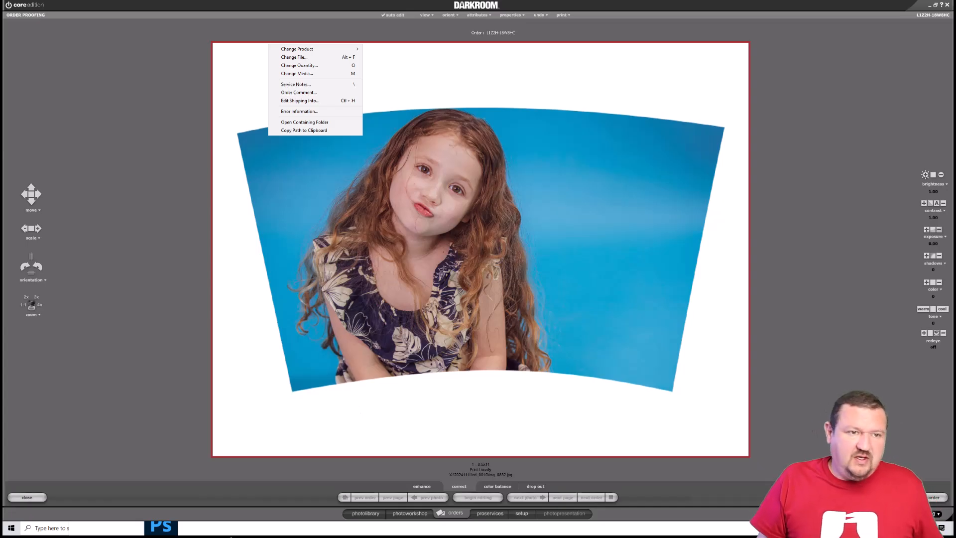
{"action": "left_click", "coordinate": [197, 79]}
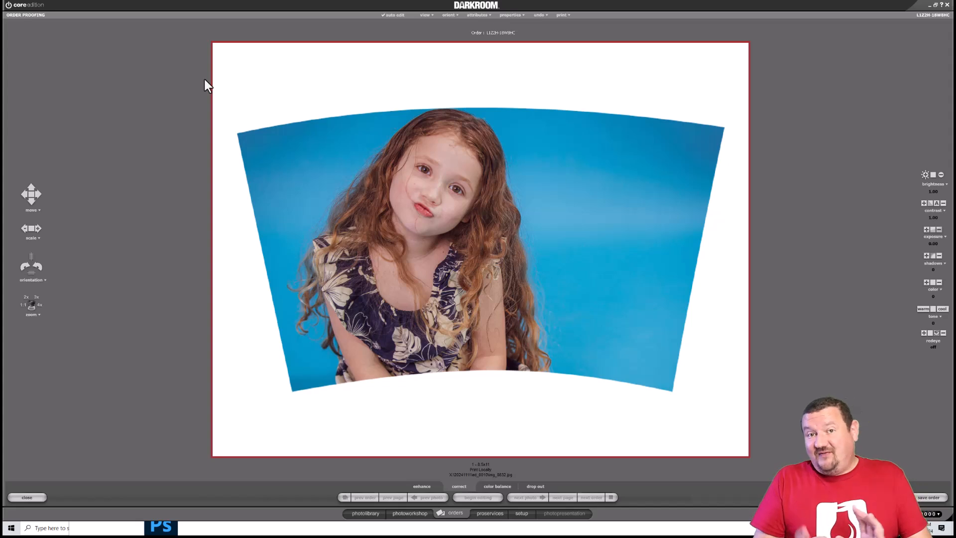